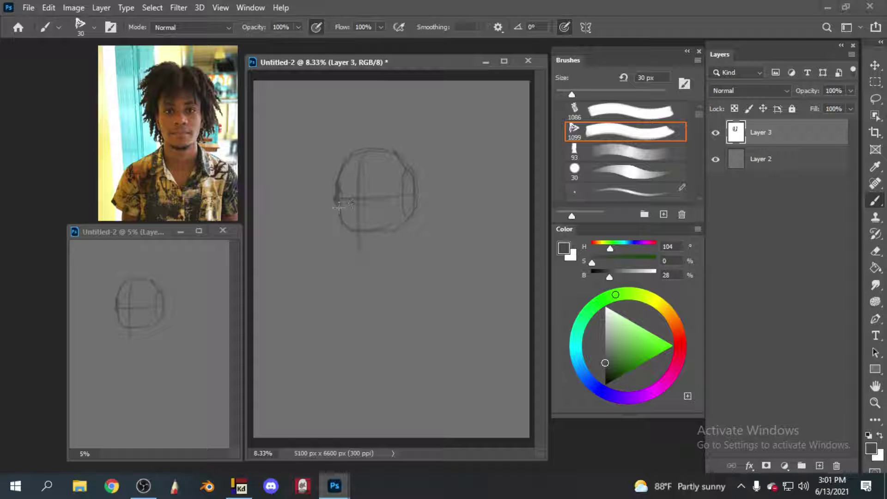
# - Zoom in and sketch darker jaw, upper-head and right-ear lines with a finer brush
pyautogui.moveTo(339, 207); pyautogui.dragTo(358, 228)
pyautogui.hotkey('ctrl', '+')
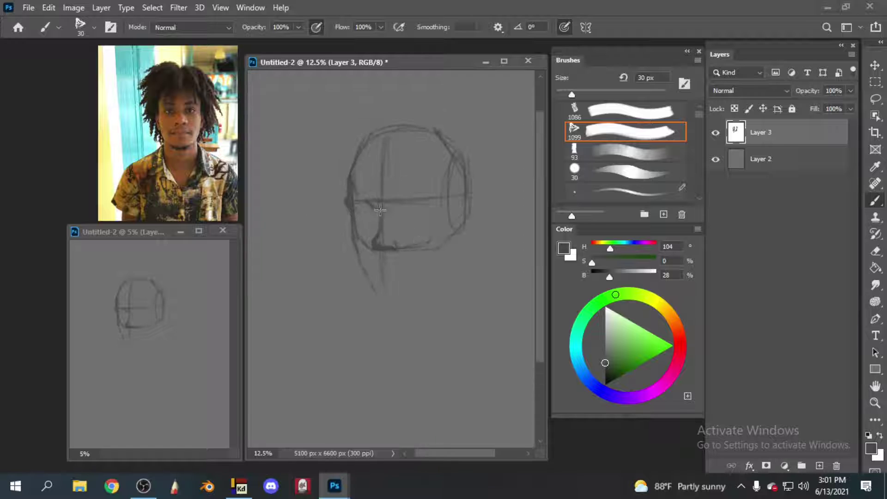
pyautogui.press('[')
pyautogui.press('[')
pyautogui.press('[')
pyautogui.press('[')
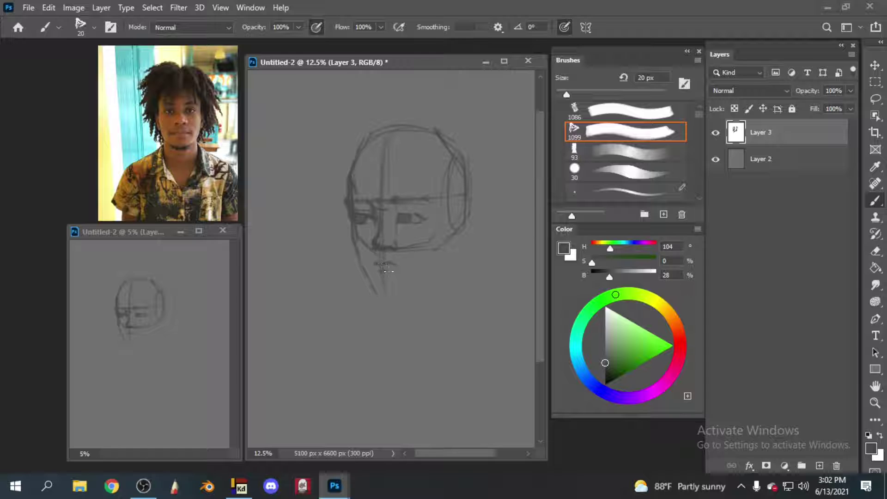
pyautogui.press('[')
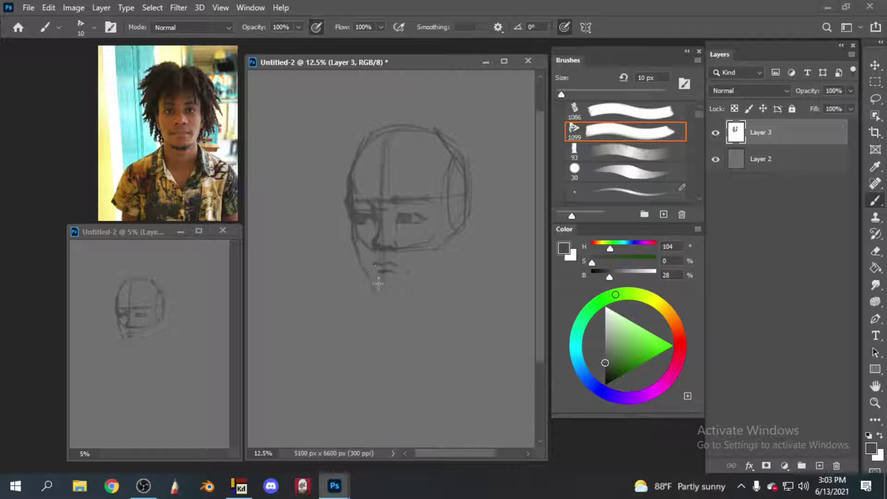
pyautogui.press(']')
pyautogui.press(']')
pyautogui.moveTo(351, 220); pyautogui.dragTo(358, 265)
pyautogui.moveTo(349, 149); pyautogui.dragTo(381, 160)
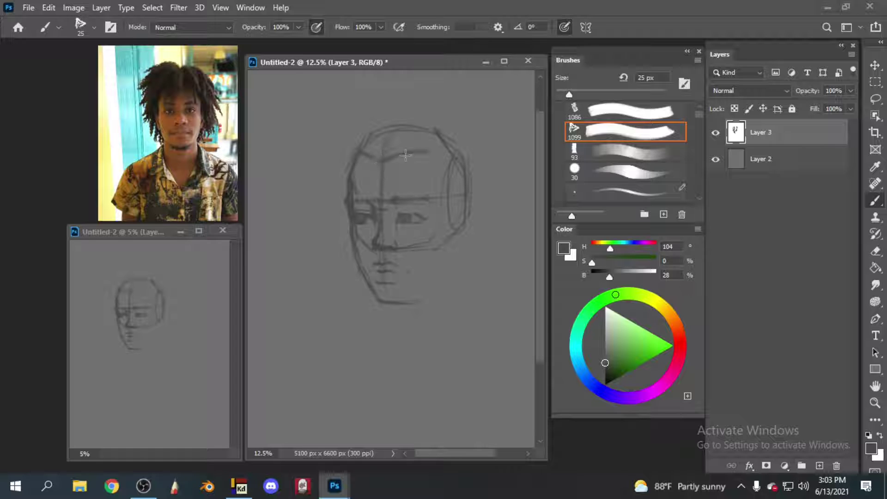
pyautogui.moveTo(461, 221); pyautogui.dragTo(448, 196)
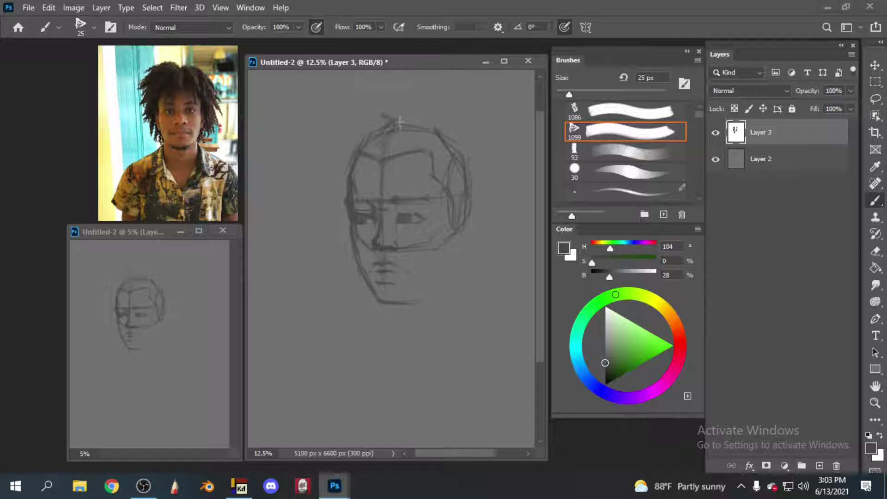
# - Sketch dreadlock strands over the head top, forehead and down both sides
pyautogui.moveTo(400, 123); pyautogui.dragTo(383, 105)
pyautogui.moveTo(327, 181); pyautogui.dragTo(311, 159)
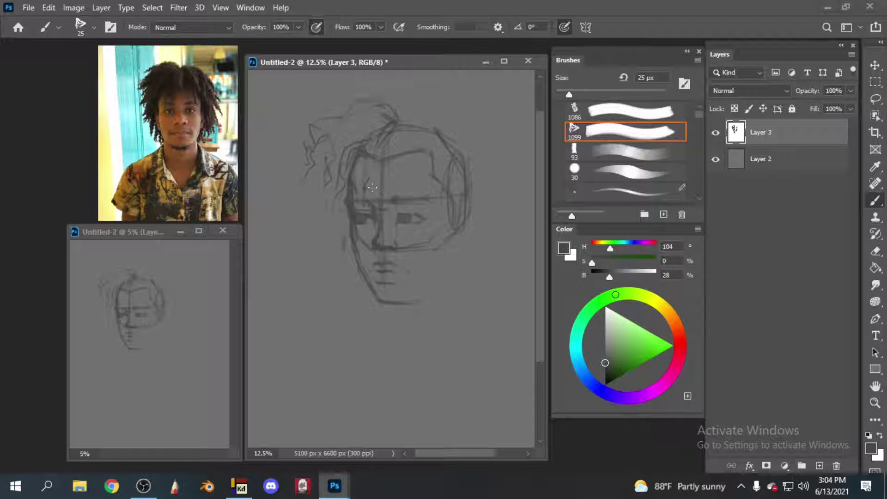
pyautogui.moveTo(344, 115)
pyautogui.mouseDown()
pyautogui.moveTo(387, 104)
pyautogui.moveTo(415, 196)
pyautogui.mouseUp()
pyautogui.moveTo(401, 99); pyautogui.dragTo(428, 101)
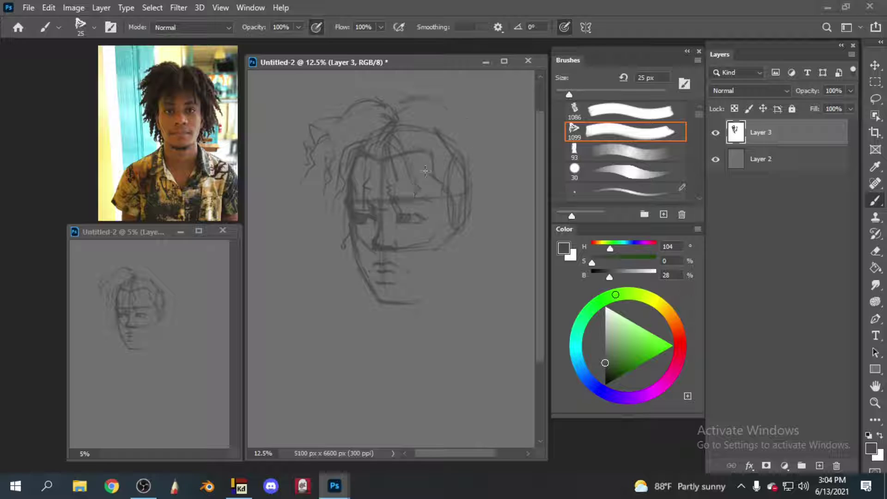
pyautogui.moveTo(422, 166); pyautogui.dragTo(441, 217)
pyautogui.moveTo(402, 110); pyautogui.dragTo(449, 98)
pyautogui.moveTo(471, 115)
pyautogui.mouseDown()
pyautogui.moveTo(492, 145)
pyautogui.moveTo(490, 252)
pyautogui.mouseUp()
pyautogui.moveTo(323, 196); pyautogui.dragTo(314, 215)
pyautogui.moveTo(501, 225); pyautogui.dragTo(514, 266)
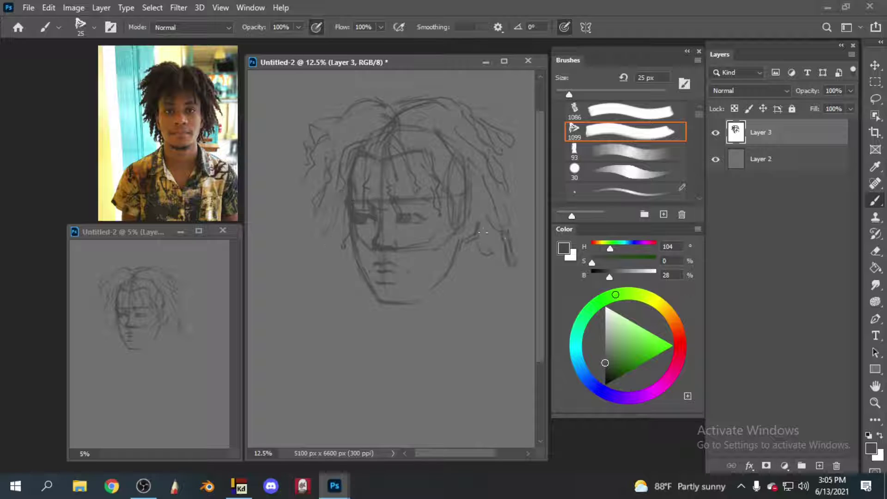
# - Draw the neck and open shirt collar lines, then erase faint construction lines on the face
pyautogui.moveTo(371, 290); pyautogui.dragTo(376, 323)
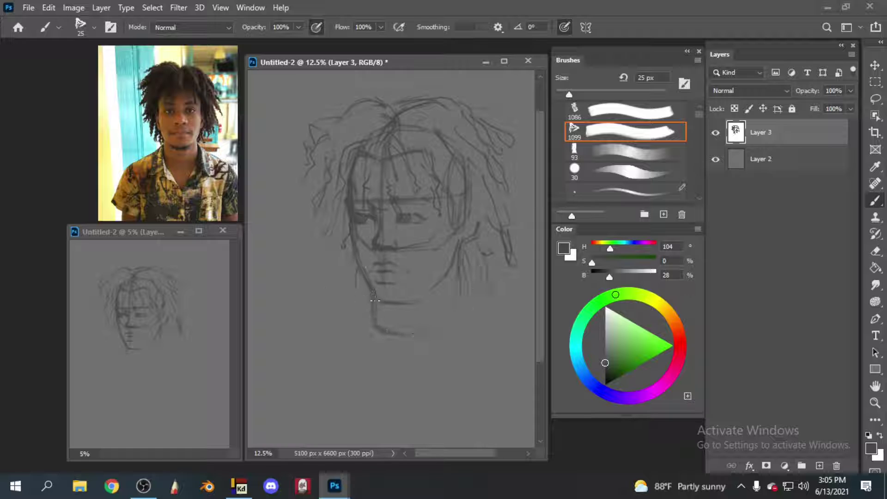
pyautogui.moveTo(397, 382); pyautogui.dragTo(444, 315)
pyautogui.moveTo(460, 260); pyautogui.dragTo(454, 297)
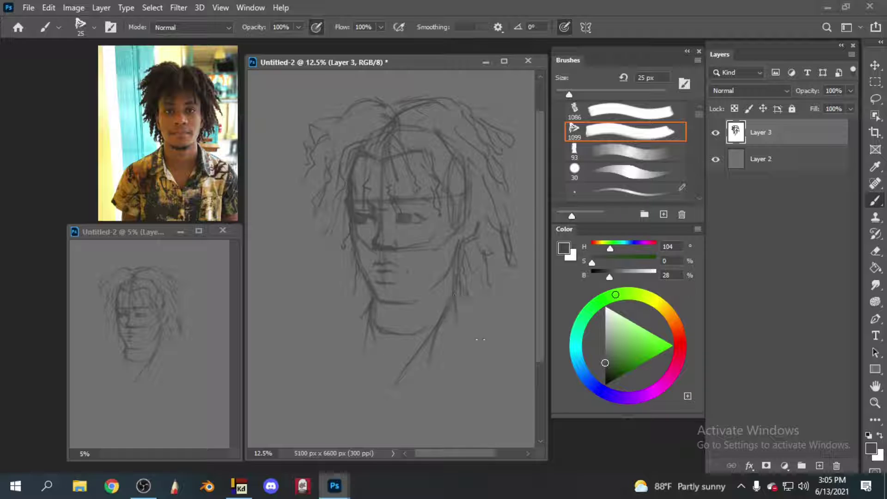
pyautogui.moveTo(369, 320)
pyautogui.mouseDown()
pyautogui.moveTo(392, 395)
pyautogui.moveTo(412, 378)
pyautogui.mouseUp()
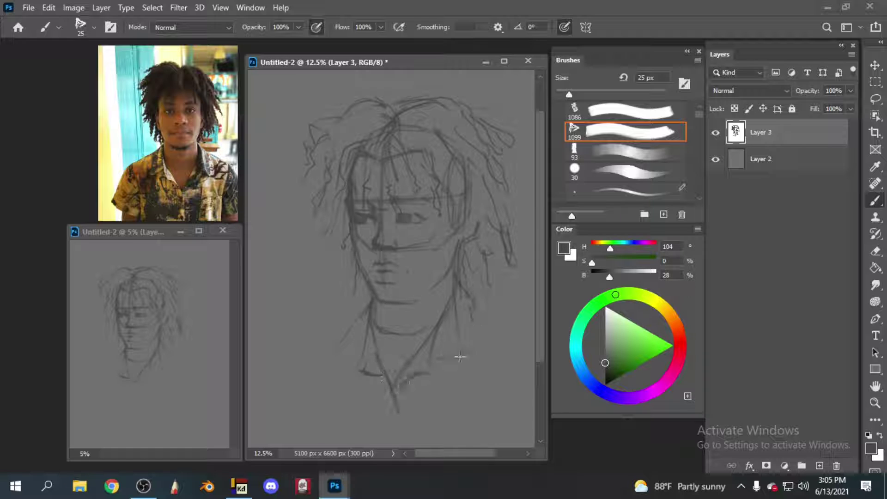
pyautogui.moveTo(462, 267); pyautogui.dragTo(469, 295)
pyautogui.moveTo(458, 345); pyautogui.dragTo(500, 365)
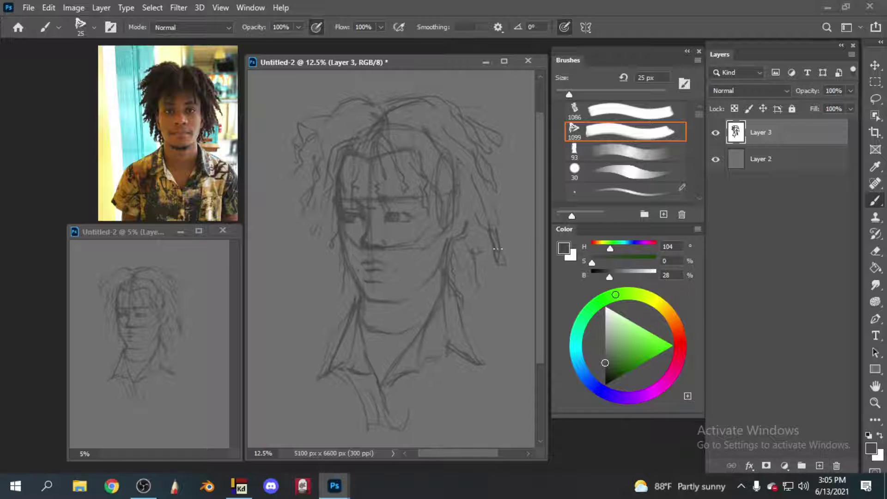
pyautogui.press('e')
pyautogui.moveTo(352, 144)
pyautogui.mouseDown()
pyautogui.moveTo(337, 203)
pyautogui.moveTo(391, 121)
pyautogui.mouseUp()
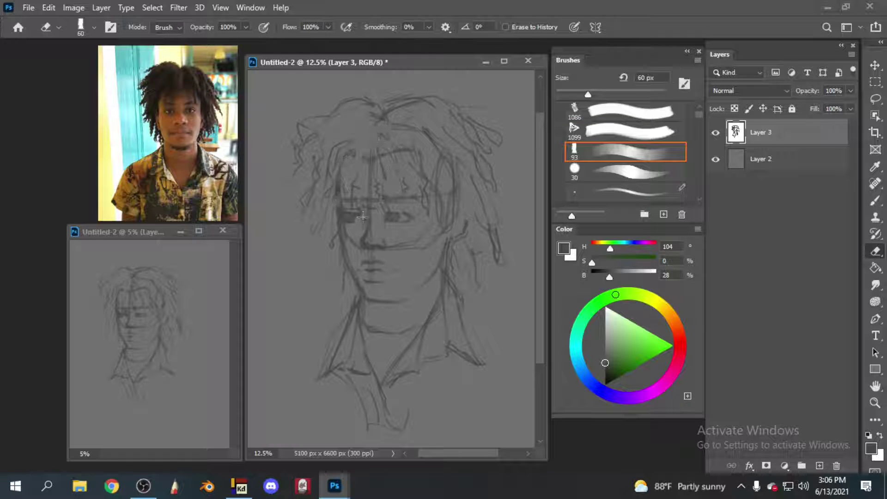
# - Move a new paint layer under the sketch and paint brown skin over the cheek and forehead
pyautogui.moveTo(759, 133); pyautogui.dragTo(756, 341)
pyautogui.press('i')
pyautogui.click(430, 207)
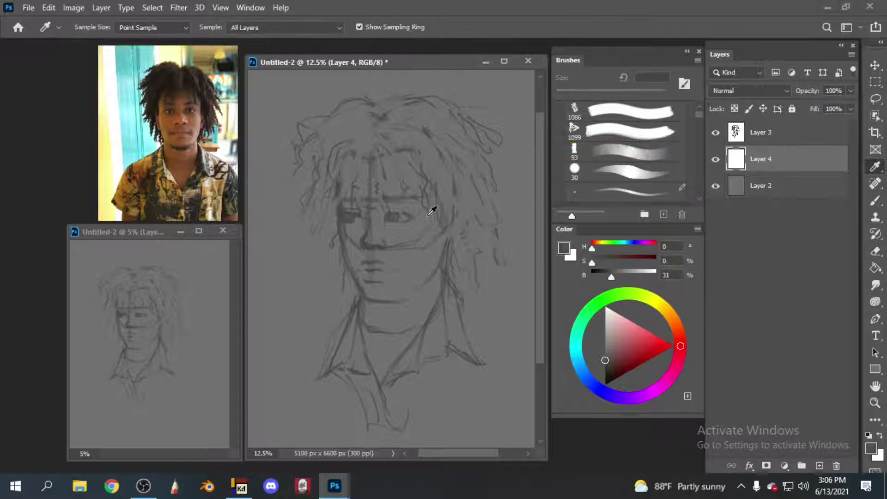
pyautogui.press('b')
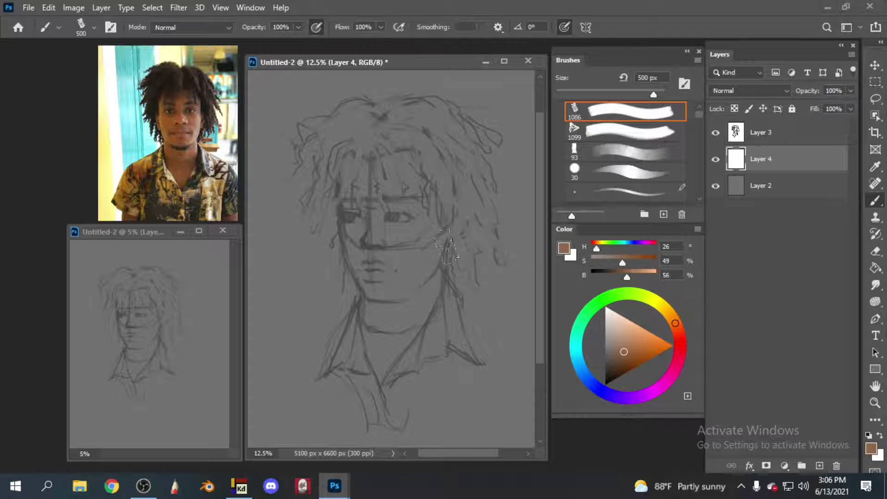
pyautogui.moveTo(439, 236)
pyautogui.mouseDown()
pyautogui.moveTo(373, 272)
pyautogui.moveTo(368, 317)
pyautogui.moveTo(388, 291)
pyautogui.moveTo(349, 224)
pyautogui.moveTo(338, 158)
pyautogui.moveTo(434, 213)
pyautogui.mouseUp()
pyautogui.press('[')
pyautogui.press('[')
pyautogui.press('[')
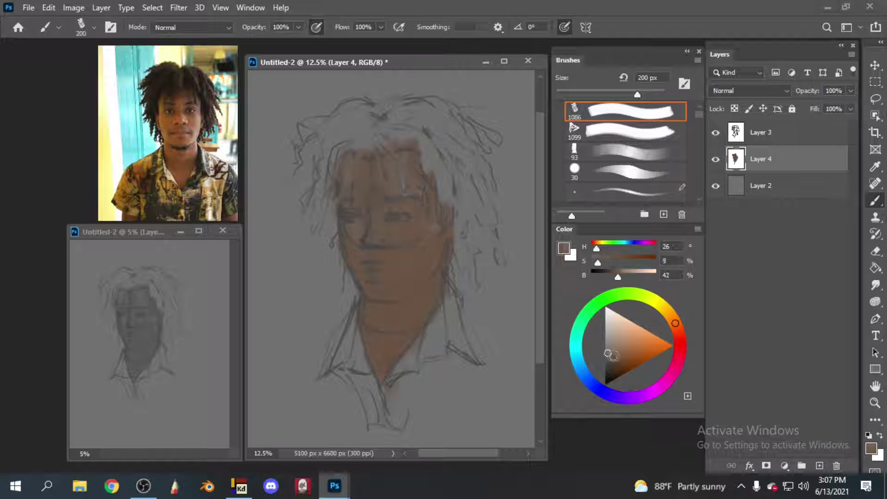
pyautogui.click(611, 363)
# - Paint purple shadow near the left eye, darken the brown, and keep Normal blending
pyautogui.click(629, 398)
pyautogui.press(']')
pyautogui.moveTo(351, 210); pyautogui.dragTo(367, 231)
pyautogui.click(610, 355)
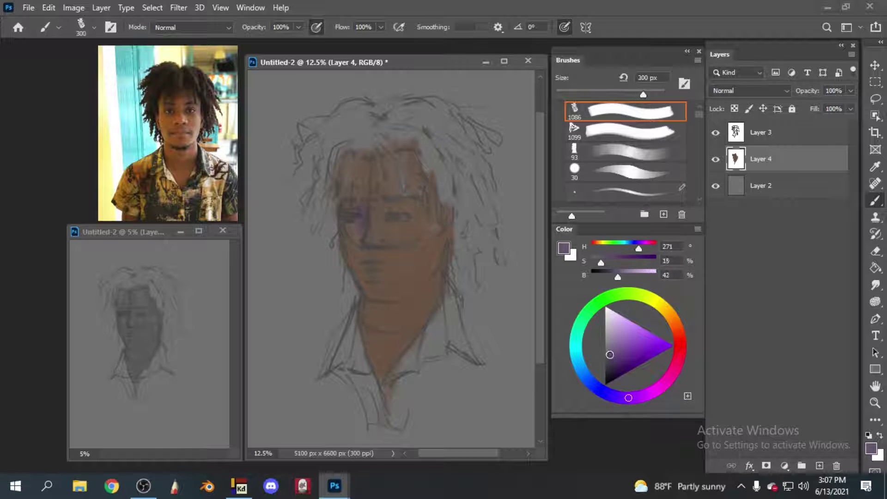
pyautogui.keyDown('alt'); pyautogui.click(361, 227); pyautogui.keyUp('alt')
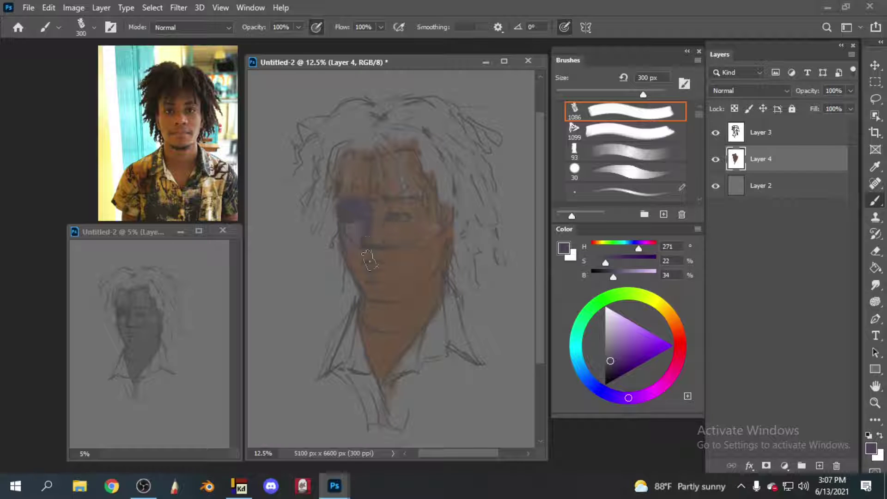
pyautogui.keyDown('alt'); pyautogui.click(378, 291); pyautogui.keyUp('alt')
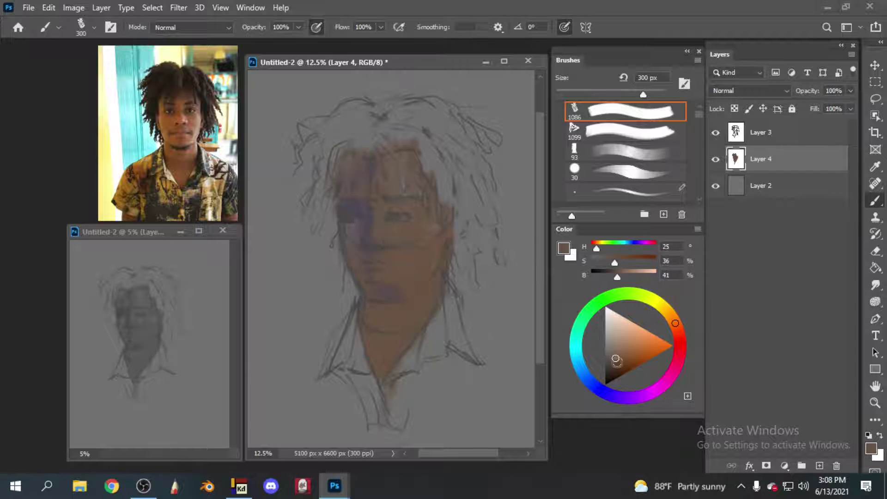
pyautogui.click(611, 367)
pyautogui.click(749, 90)
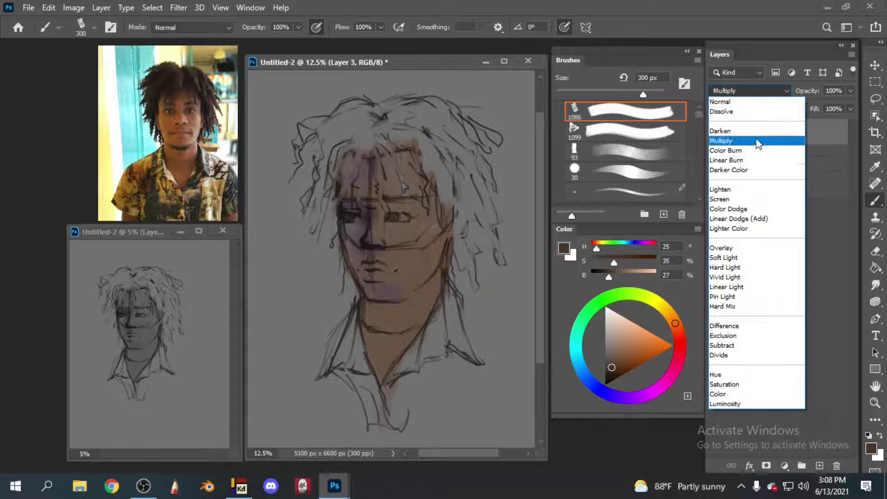
pyautogui.press('Escape')
# - Darken the chin, then paint light tan across both cheeks beside the nose
pyautogui.press('[')
pyautogui.press('[')
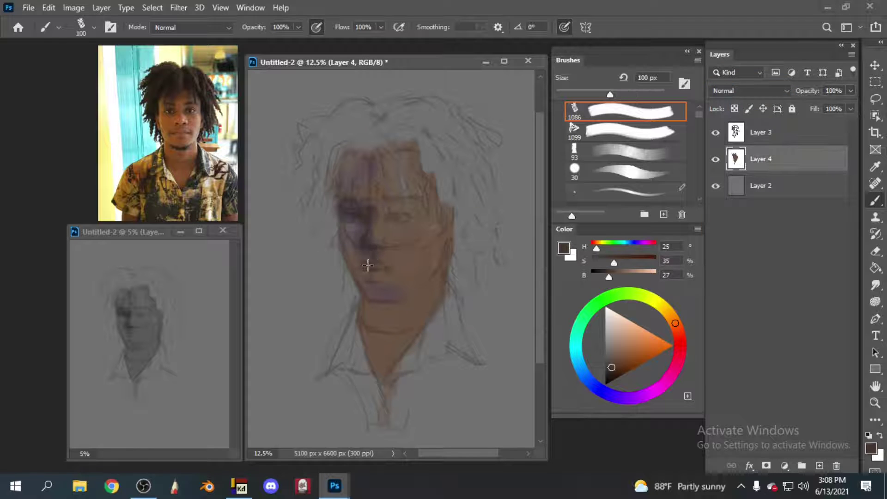
pyautogui.moveTo(365, 323)
pyautogui.mouseDown()
pyautogui.moveTo(385, 306)
pyautogui.moveTo(374, 369)
pyautogui.mouseUp()
pyautogui.moveTo(360, 148); pyautogui.dragTo(372, 194)
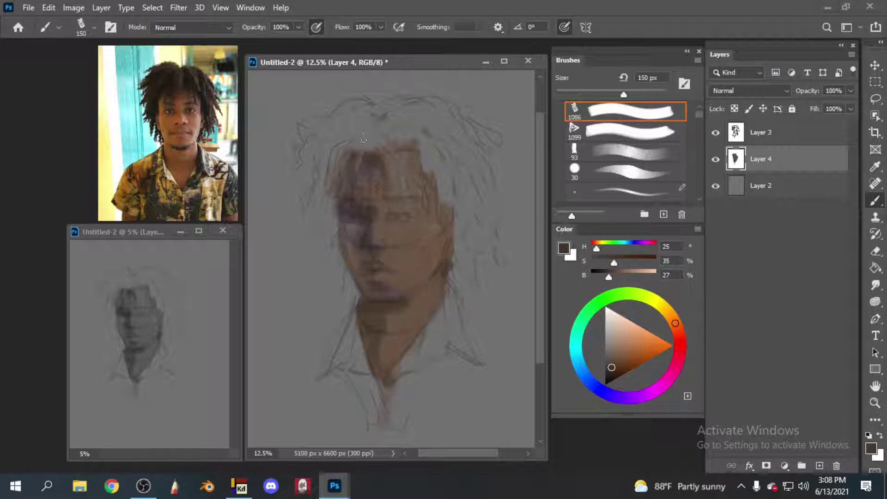
pyautogui.click(615, 357)
pyautogui.press('i')
pyautogui.press('b')
pyautogui.keyDown('alt'); pyautogui.click(369, 240); pyautogui.keyUp('alt')
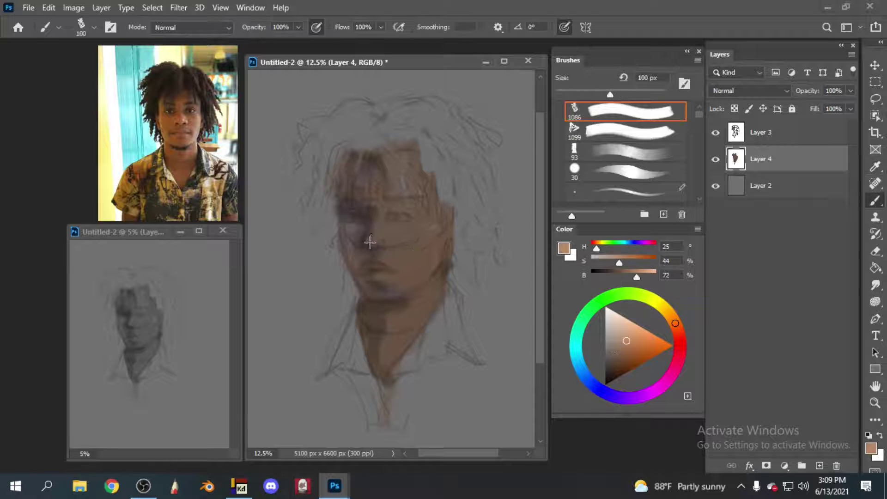
pyautogui.moveTo(423, 223)
pyautogui.mouseDown()
pyautogui.moveTo(392, 233)
pyautogui.moveTo(409, 247)
pyautogui.mouseUp()
pyautogui.moveTo(362, 226); pyautogui.dragTo(352, 249)
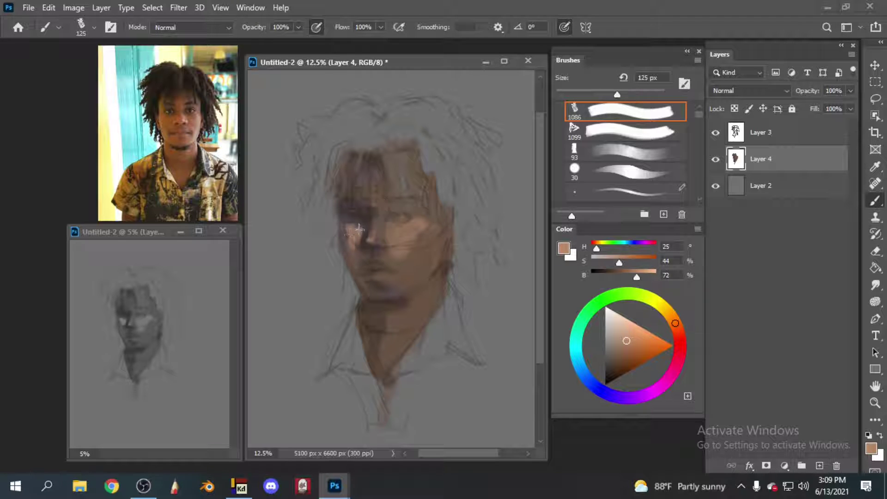
# - Add light tan to the chin and right cheek with a smaller brush
pyautogui.press('[')
pyautogui.press('[')
pyautogui.press('[')
pyautogui.press('[')
pyautogui.keyDown('alt'); pyautogui.click(385, 238); pyautogui.keyUp('alt')
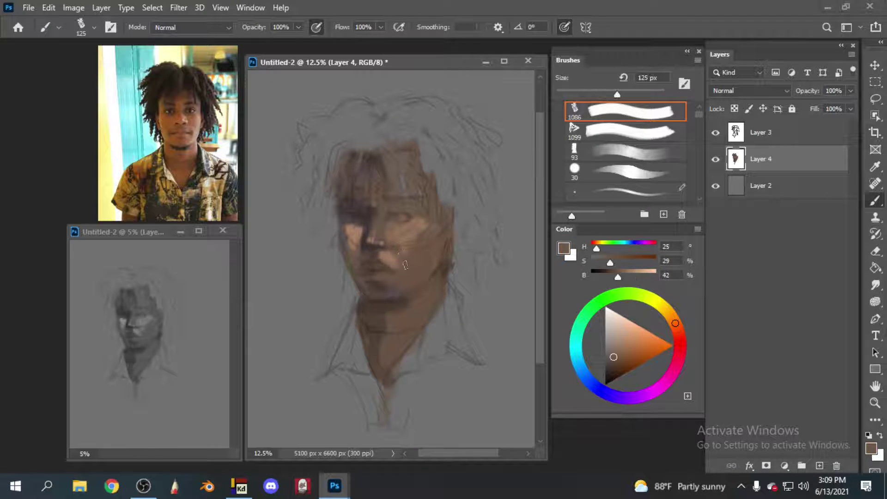
pyautogui.keyDown('alt'); pyautogui.click(405, 265); pyautogui.keyUp('alt')
pyautogui.moveTo(409, 285); pyautogui.dragTo(381, 298)
pyautogui.moveTo(439, 218); pyautogui.dragTo(412, 344)
pyautogui.press('[')
pyautogui.press('[')
pyautogui.press('[')
pyautogui.press('[')
pyautogui.press('[')
# - Darken the eye area with dark brown, then paint near-black hair strands down from the head top
pyautogui.keyDown('alt'); pyautogui.click(391, 212); pyautogui.keyUp('alt')
pyautogui.moveTo(398, 217)
pyautogui.mouseDown()
pyautogui.moveTo(389, 213)
pyautogui.moveTo(409, 216)
pyautogui.moveTo(380, 214)
pyautogui.mouseUp()
pyautogui.keyDown('alt'); pyautogui.click(388, 214); pyautogui.keyUp('alt')
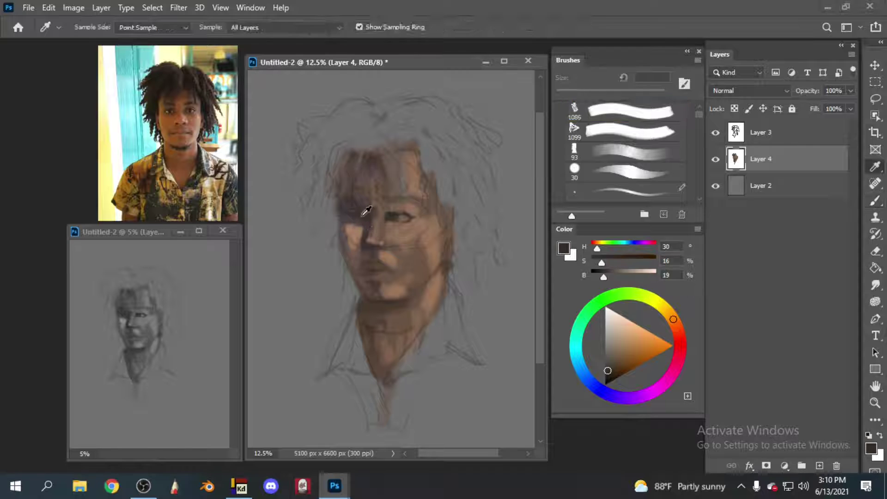
pyautogui.keyDown('alt'); pyautogui.click(360, 214); pyautogui.keyUp('alt')
pyautogui.press(']')
pyautogui.moveTo(372, 138); pyautogui.dragTo(356, 204)
pyautogui.keyDown('alt'); pyautogui.click(356, 204); pyautogui.keyUp('alt')
pyautogui.press('[')
pyautogui.moveTo(370, 138)
pyautogui.mouseDown()
pyautogui.moveTo(341, 186)
pyautogui.moveTo(328, 254)
pyautogui.mouseUp()
# - Paint dark dreadlock strands over the top and down the left side of the head
pyautogui.press(']')
pyautogui.moveTo(365, 99); pyautogui.dragTo(342, 148)
pyautogui.press(']')
pyautogui.press(']')
pyautogui.moveTo(351, 115); pyautogui.dragTo(309, 236)
pyautogui.moveTo(333, 141); pyautogui.dragTo(318, 155)
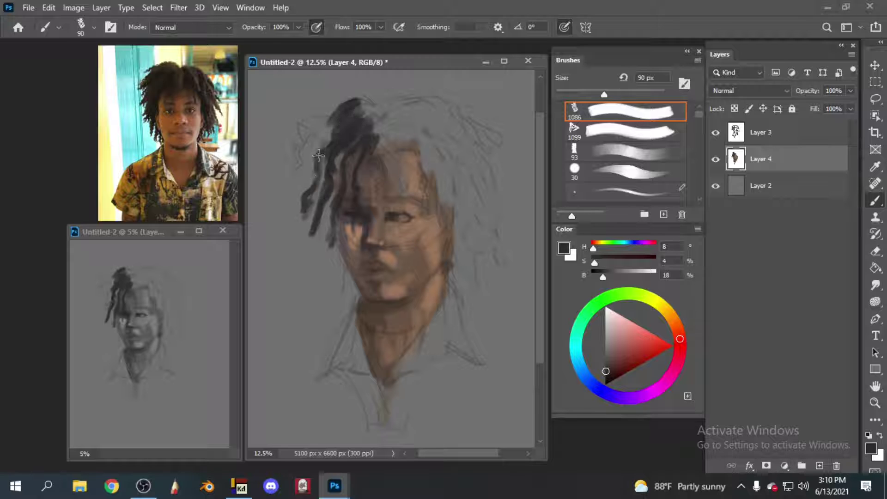
pyautogui.press('[')
pyautogui.moveTo(351, 100)
pyautogui.mouseDown()
pyautogui.moveTo(319, 157)
pyautogui.moveTo(324, 264)
pyautogui.moveTo(353, 305)
pyautogui.mouseUp()
pyautogui.press('[')
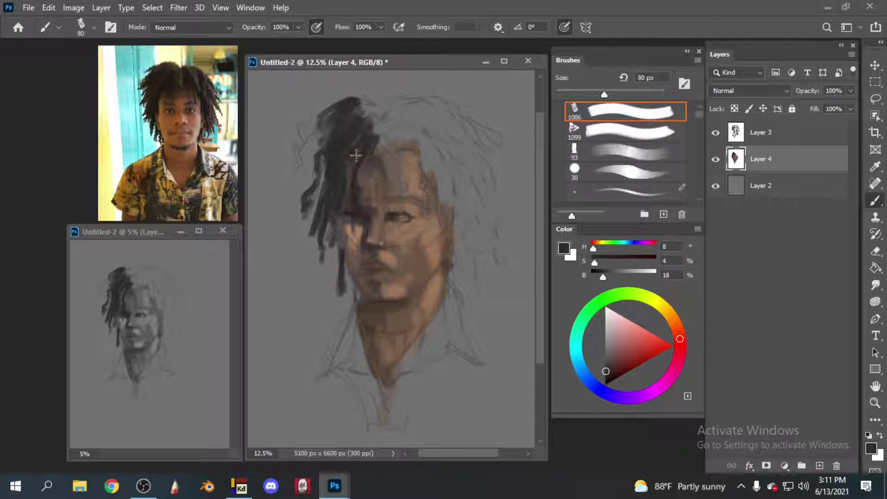
pyautogui.moveTo(351, 216); pyautogui.dragTo(340, 264)
pyautogui.moveTo(365, 111); pyautogui.dragTo(411, 96)
pyautogui.moveTo(333, 115); pyautogui.dragTo(295, 157)
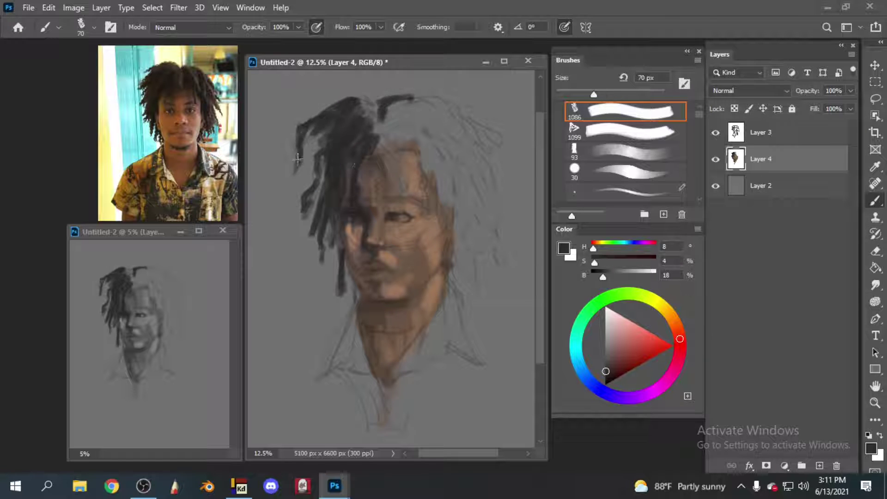
pyautogui.moveTo(326, 132); pyautogui.dragTo(308, 215)
pyautogui.moveTo(295, 183); pyautogui.dragTo(319, 236)
# - Paint dark strands over the head top hanging onto the forehead
pyautogui.moveTo(360, 114); pyautogui.dragTo(372, 176)
pyautogui.press('[')
pyautogui.moveTo(407, 105)
pyautogui.mouseDown()
pyautogui.moveTo(365, 125)
pyautogui.moveTo(414, 204)
pyautogui.mouseUp()
pyautogui.press('[')
pyautogui.moveTo(393, 111); pyautogui.dragTo(402, 148)
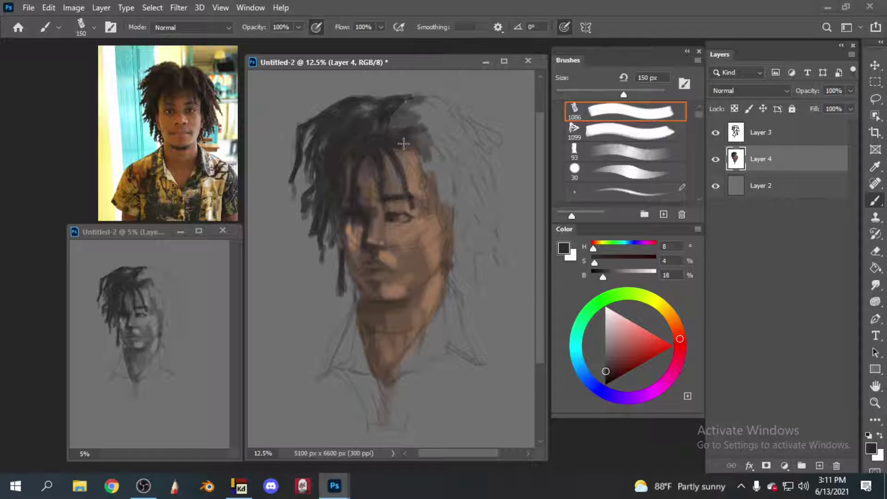
pyautogui.press('[')
pyautogui.moveTo(425, 97)
pyautogui.mouseDown()
pyautogui.moveTo(393, 148)
pyautogui.moveTo(426, 215)
pyautogui.mouseUp()
pyautogui.moveTo(395, 151)
pyautogui.mouseDown()
pyautogui.moveTo(409, 162)
pyautogui.moveTo(428, 250)
pyautogui.moveTo(446, 245)
pyautogui.mouseUp()
pyautogui.press(']')
pyautogui.press(']')
pyautogui.press(']')
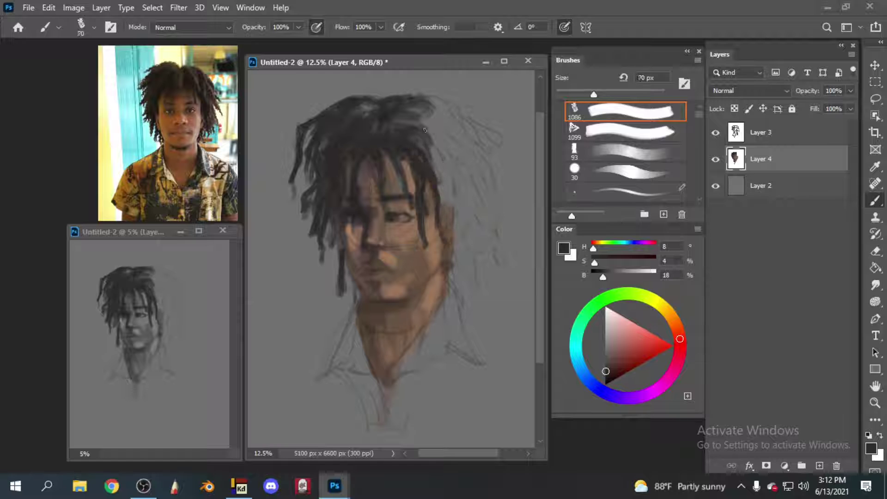
pyautogui.press(']')
pyautogui.press(']')
pyautogui.press(']')
# - Paint a large curl at upper right and dark strands down the right side of the face
pyautogui.moveTo(414, 108)
pyautogui.mouseDown()
pyautogui.moveTo(450, 93)
pyautogui.moveTo(480, 145)
pyautogui.moveTo(444, 231)
pyautogui.mouseUp()
pyautogui.press('[')
pyautogui.press('[')
pyautogui.press('[')
pyautogui.moveTo(437, 178); pyautogui.dragTo(453, 277)
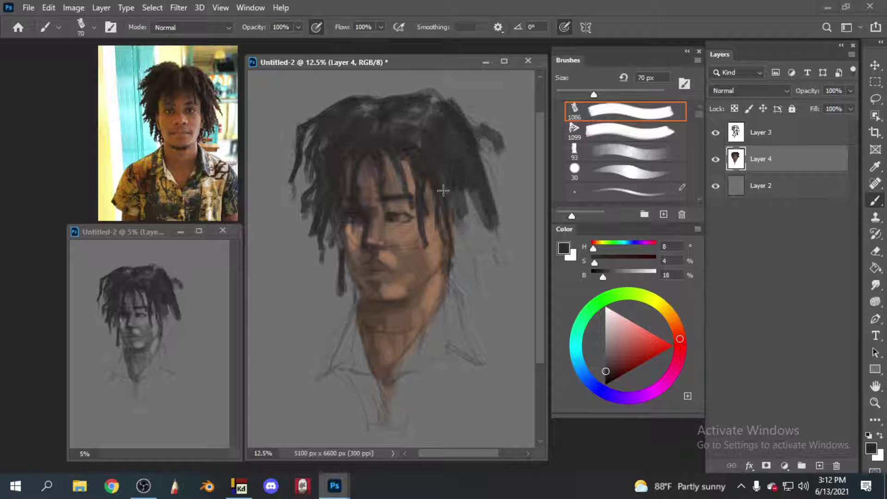
pyautogui.moveTo(448, 192); pyautogui.dragTo(476, 298)
pyautogui.moveTo(499, 189); pyautogui.dragTo(458, 273)
pyautogui.moveTo(448, 97)
pyautogui.mouseDown()
pyautogui.moveTo(398, 92)
pyautogui.moveTo(296, 129)
pyautogui.mouseUp()
pyautogui.moveTo(398, 88); pyautogui.dragTo(420, 92)
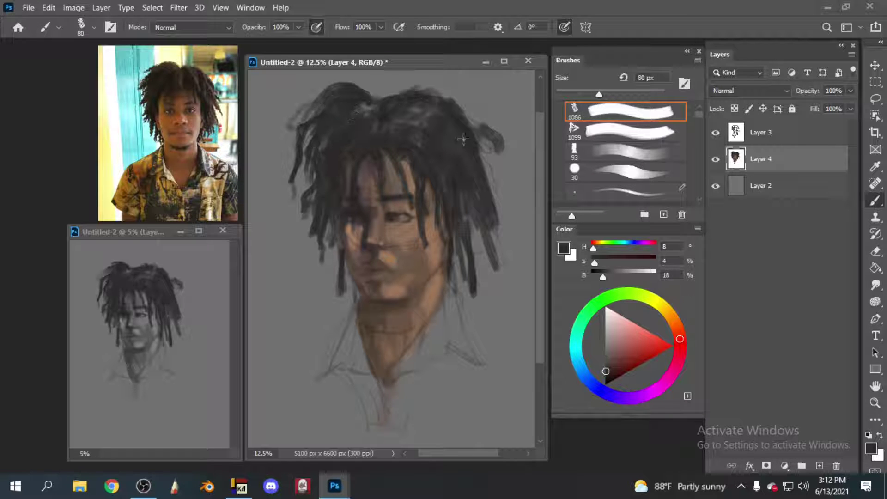
pyautogui.moveTo(467, 120)
pyautogui.mouseDown()
pyautogui.moveTo(504, 222)
pyautogui.moveTo(471, 324)
pyautogui.mouseUp()
# - Add a new empty top layer and zoom in closer on the face
pyautogui.click(628, 111)
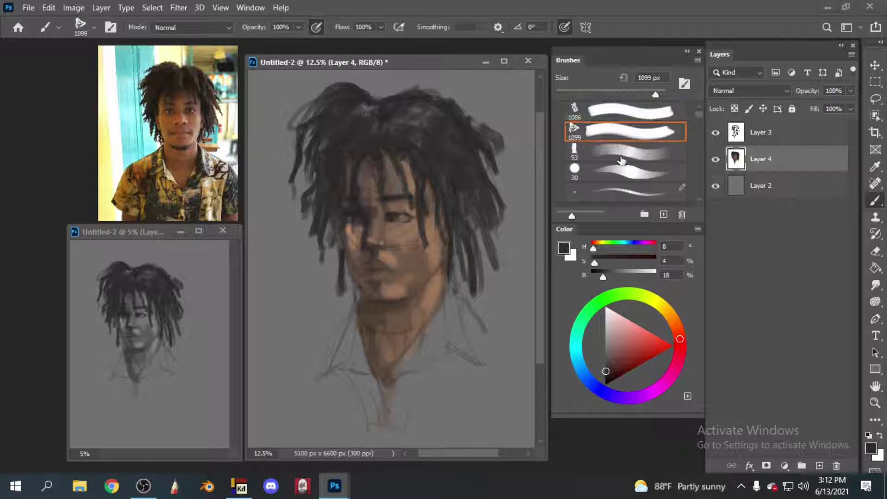
pyautogui.click(820, 466)
pyautogui.keyDown('ctrl'); pyautogui.click(736, 159); pyautogui.keyUp('ctrl')
pyautogui.hotkey('ctrl', '+')
# - Sample mid and dark brown skin and eye tones near the eye, shrinking the brush for detail
pyautogui.keyDown('alt'); pyautogui.click(415, 222); pyautogui.keyUp('alt')
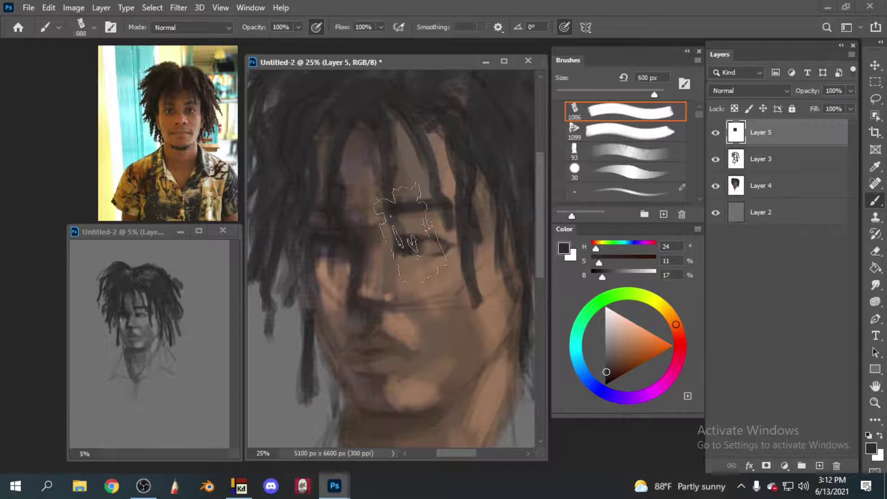
pyautogui.keyDown('alt'); pyautogui.click(398, 236); pyautogui.keyUp('alt')
pyautogui.press(']')
pyautogui.press(']')
pyautogui.press(']')
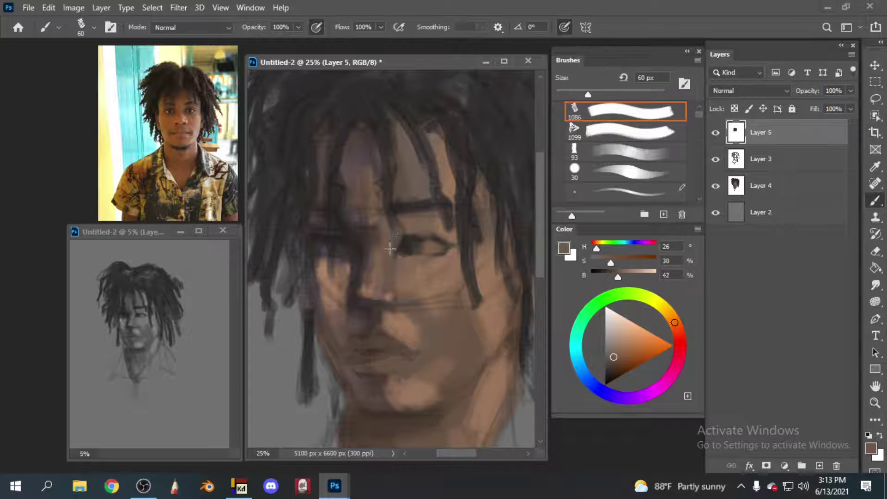
pyautogui.keyDown('alt'); pyautogui.click(395, 234); pyautogui.keyUp('alt')
pyautogui.keyDown('alt'); pyautogui.click(391, 252); pyautogui.keyUp('alt')
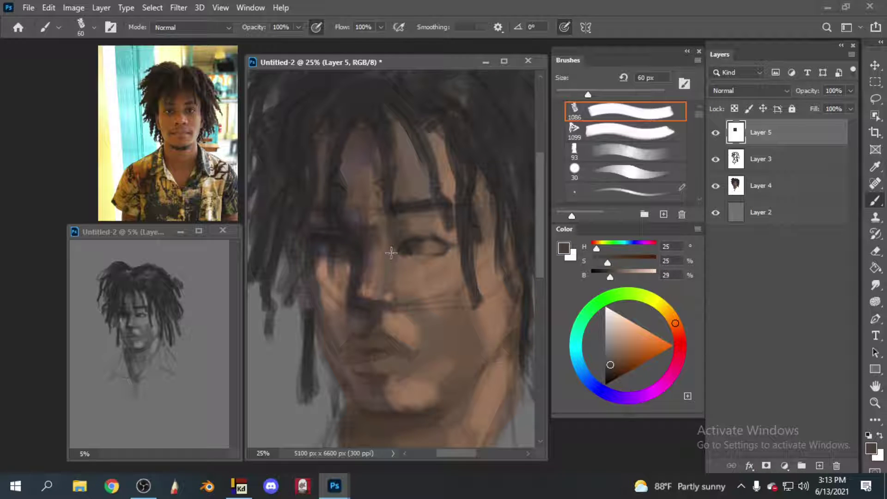
pyautogui.keyDown('alt'); pyautogui.click(406, 235); pyautogui.keyUp('alt')
pyautogui.press('[')
pyautogui.press('[')
pyautogui.press('[')
pyautogui.press('[')
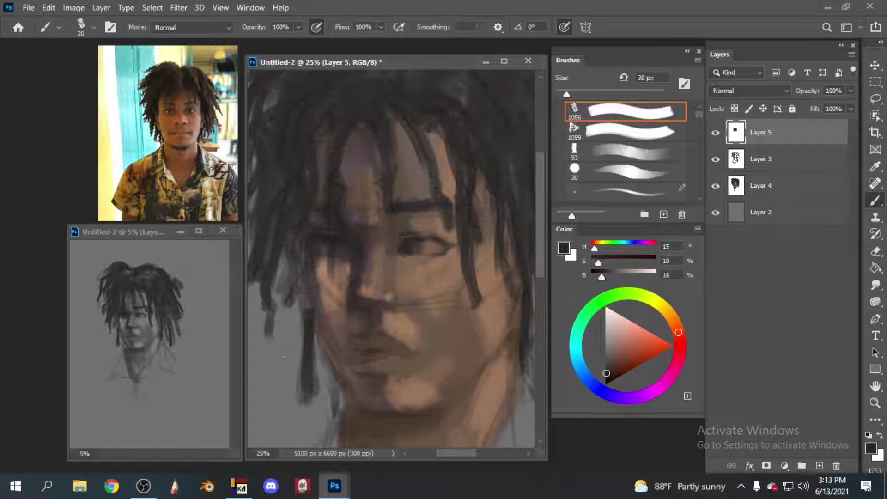
pyautogui.keyDown('alt'); pyautogui.click(405, 237); pyautogui.keyUp('alt')
pyautogui.press('[')
pyautogui.click(48, 7)
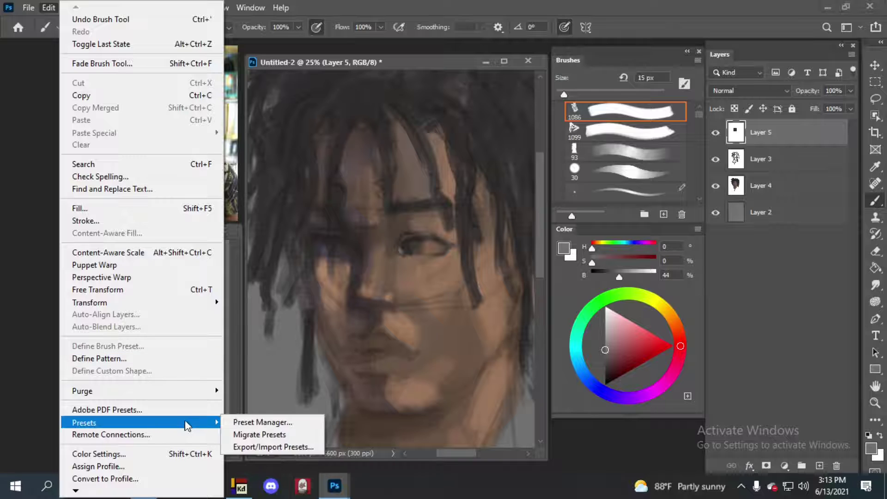
# - Browse preferences and apply the Web / UI Design cache preset (2 levels, 132K tiles)
pyautogui.scroll(-2, 106, 443)
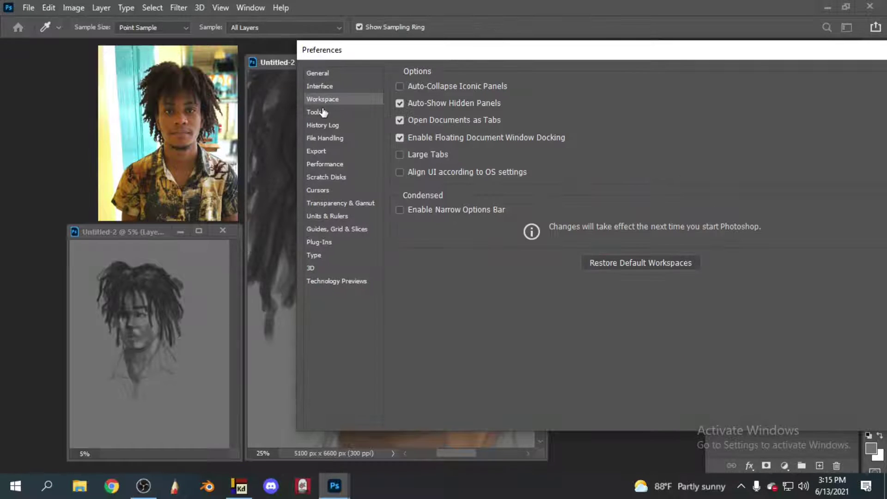
pyautogui.click(323, 112)
pyautogui.click(322, 139)
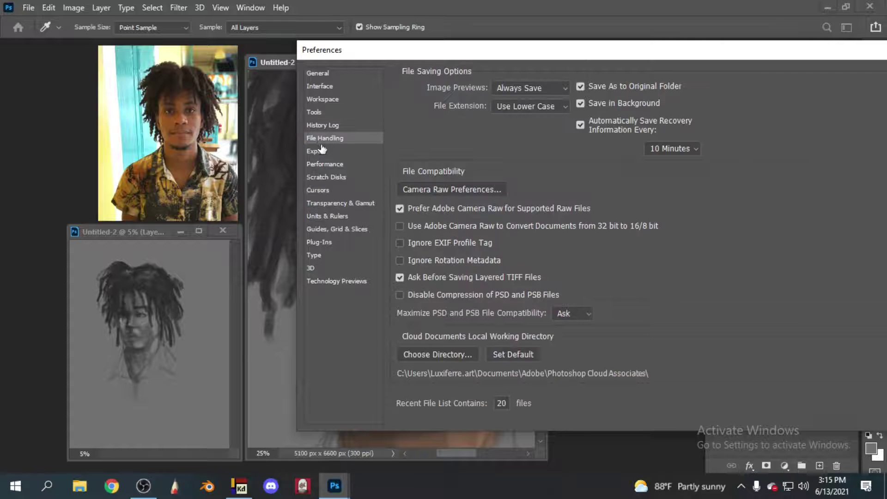
pyautogui.click(324, 166)
pyautogui.click(441, 205)
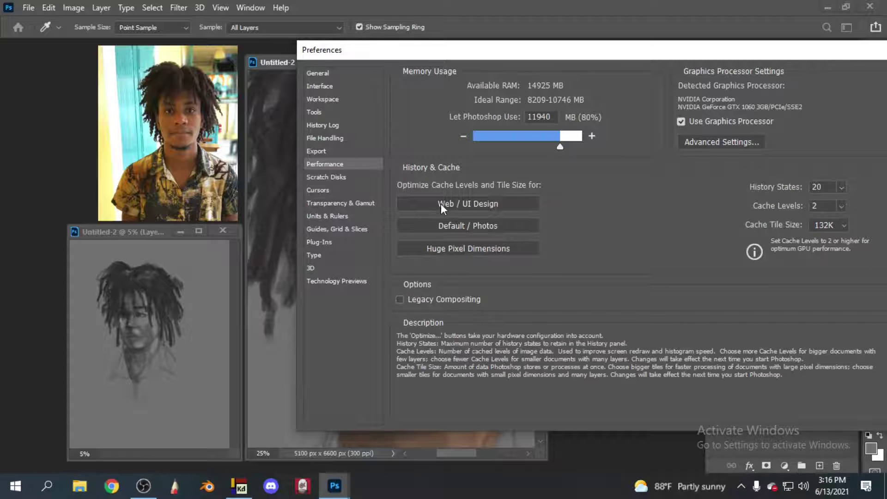
pyautogui.click(341, 179)
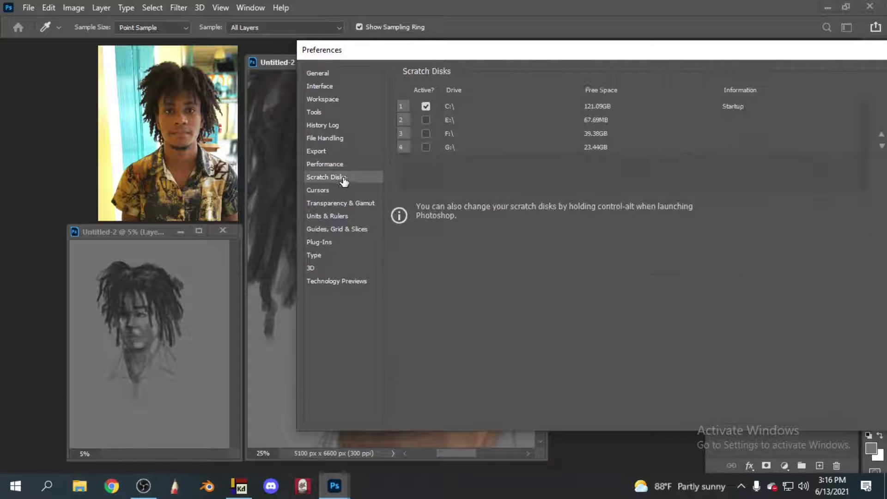
# - Set the painting cursor to Normal Brush Tip after trying Precise
pyautogui.click(324, 190)
pyautogui.click(401, 154)
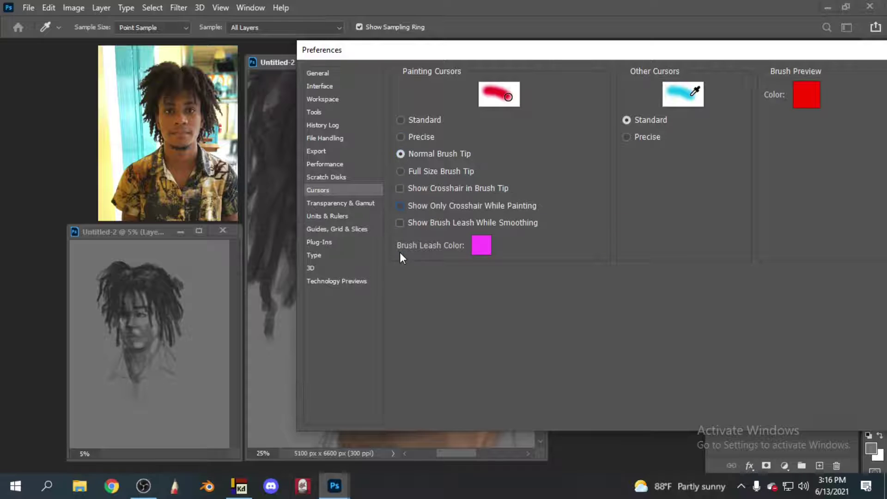
pyautogui.click(401, 172)
pyautogui.press('Up')
pyautogui.click(401, 154)
# - Review Transparency, Plug-ins and Technology Previews settings, then confirm and close Preferences
pyautogui.click(342, 216)
pyautogui.moveTo(526, 54)
pyautogui.mouseDown()
pyautogui.moveTo(437, 61)
pyautogui.moveTo(480, 56)
pyautogui.mouseUp()
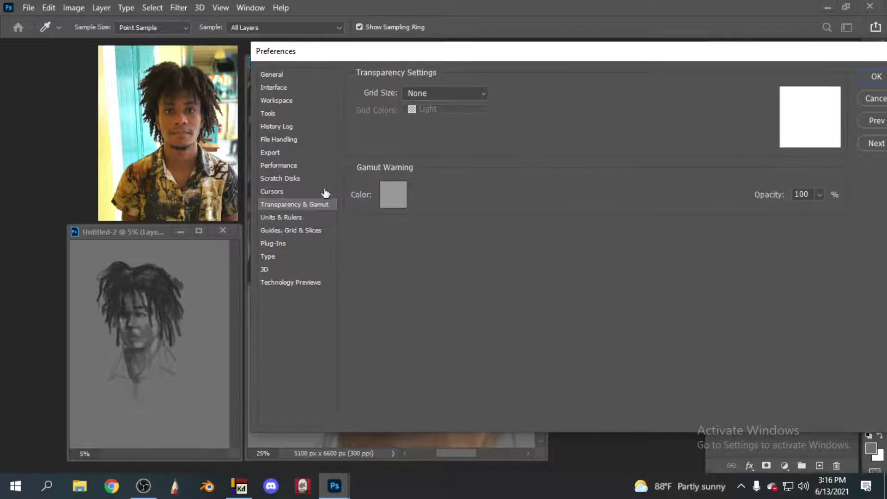
pyautogui.click(273, 243)
pyautogui.click(291, 282)
pyautogui.moveTo(541, 67); pyautogui.dragTo(434, 84)
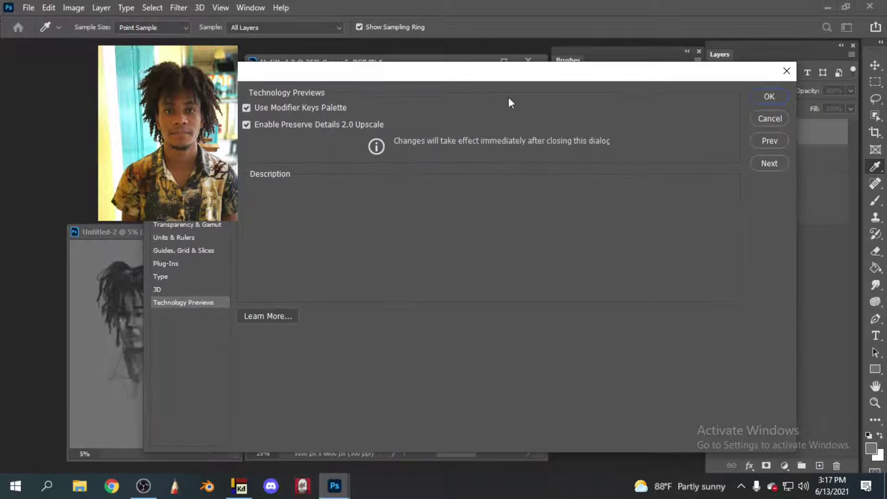
pyautogui.press('Return')
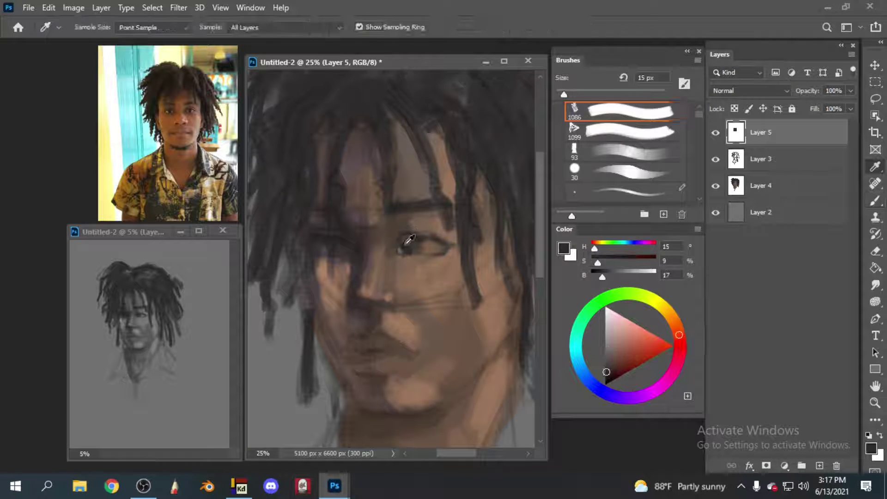
# - Resize the brush and sample dark and light browns from the hair and around the eye
pyautogui.press(']')
pyautogui.press(']')
pyautogui.press('[')
pyautogui.press('[')
pyautogui.press('[')
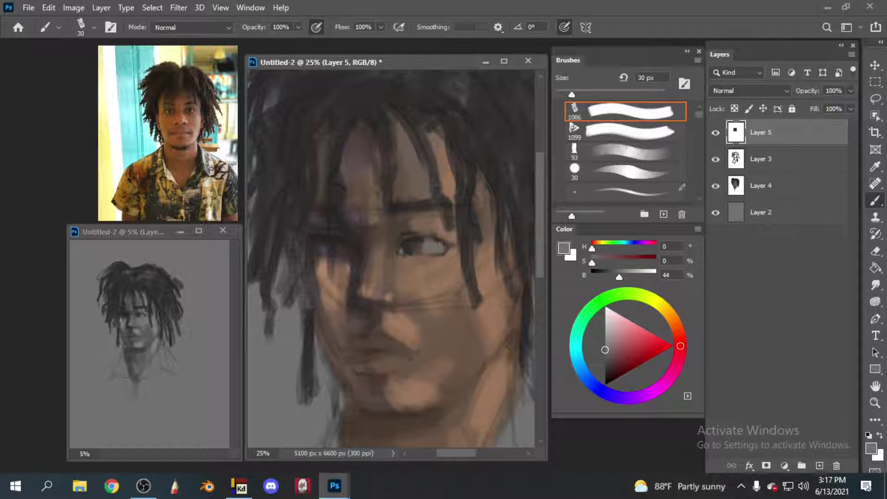
pyautogui.keyDown('alt'); pyautogui.click(344, 241); pyautogui.keyUp('alt')
pyautogui.press('[')
pyautogui.press('[')
pyautogui.press('[')
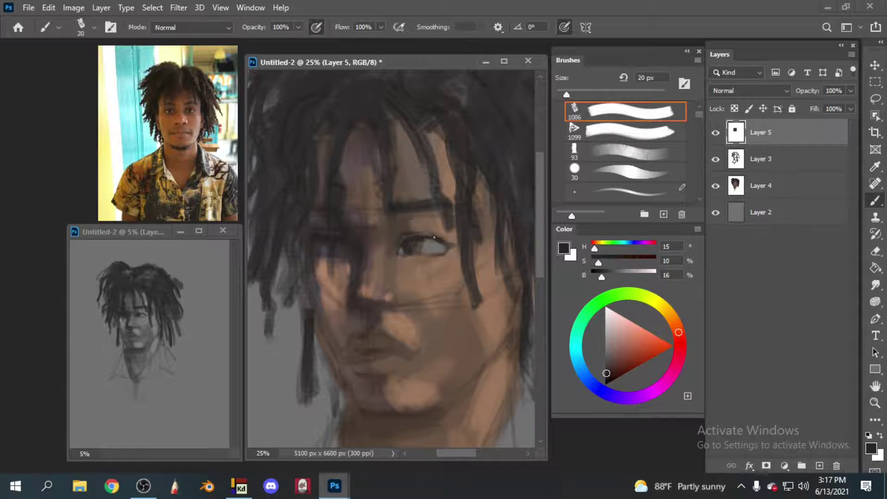
pyautogui.keyDown('alt'); pyautogui.click(417, 234); pyautogui.keyUp('alt')
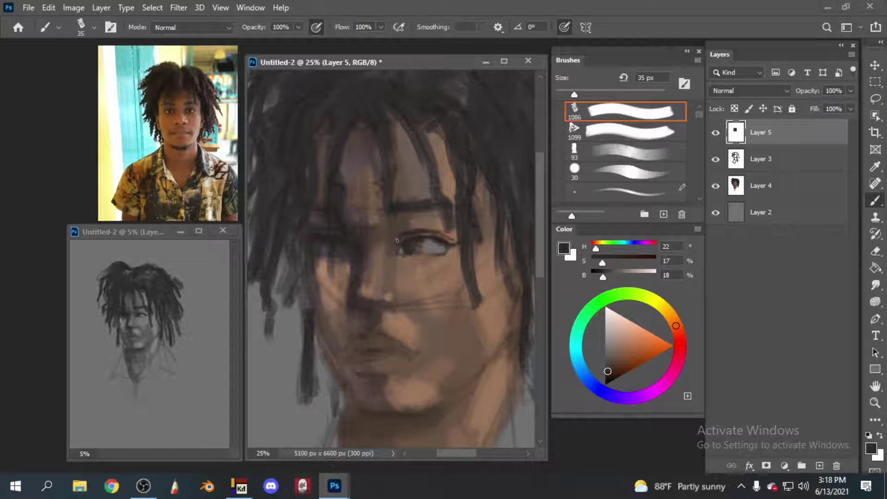
pyautogui.keyDown('alt'); pyautogui.click(410, 228); pyautogui.keyUp('alt')
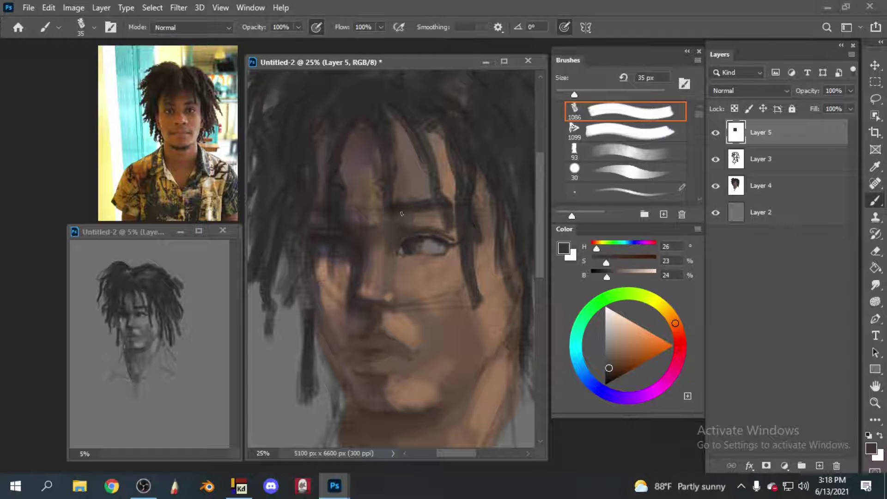
pyautogui.press('[')
# - Sample the pupil's dark tone and darken the iris of the eye on the right
pyautogui.keyDown('alt'); pyautogui.click(451, 252); pyautogui.keyUp('alt')
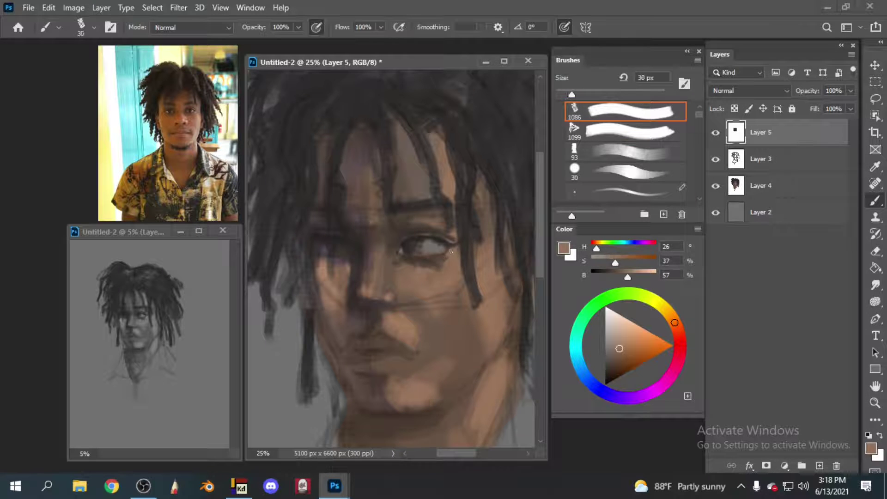
pyautogui.press('[')
pyautogui.press('[')
pyautogui.press('[')
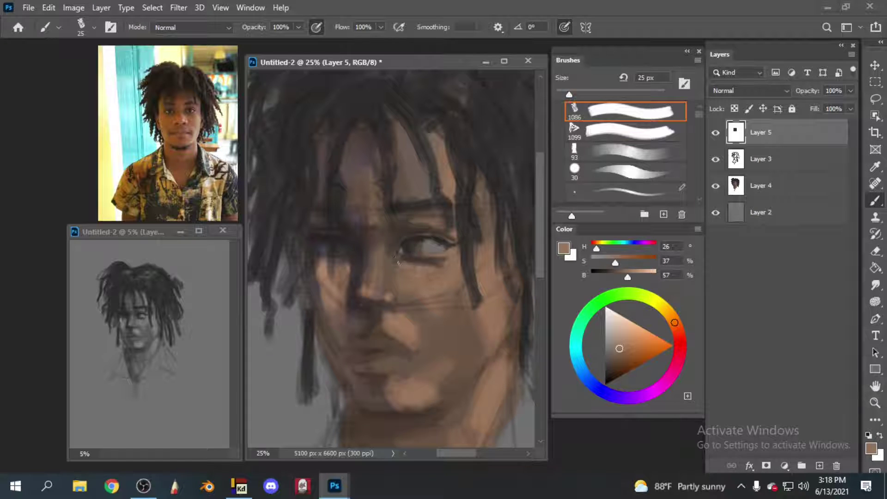
pyautogui.press(']')
pyautogui.press(']')
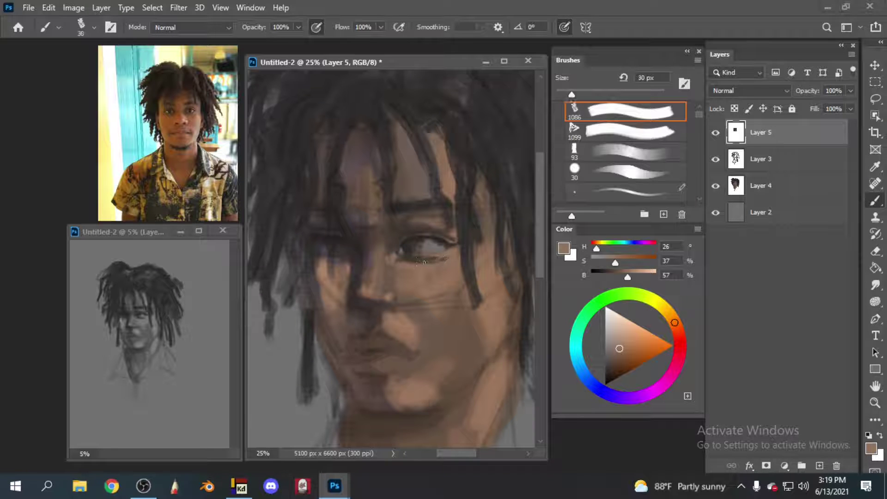
pyautogui.press(']')
pyautogui.press(']')
pyautogui.keyDown('alt'); pyautogui.click(402, 257); pyautogui.keyUp('alt')
pyautogui.keyDown('alt'); pyautogui.click(409, 243); pyautogui.keyUp('alt')
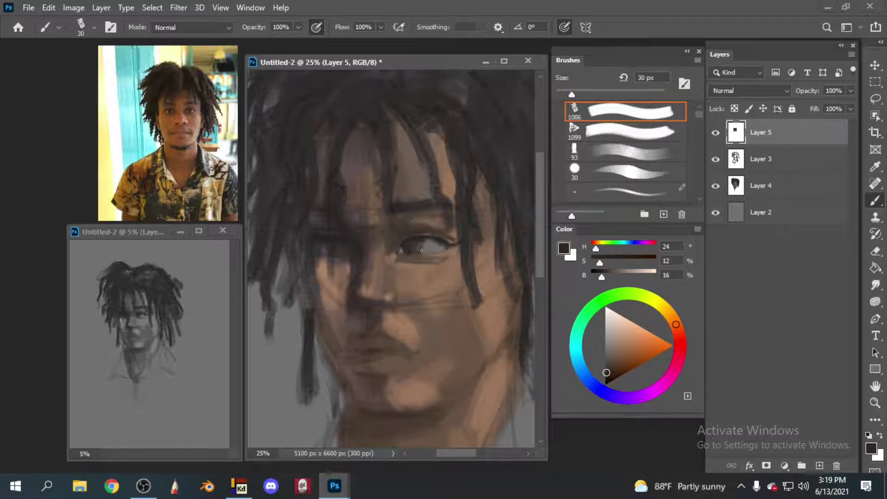
pyautogui.press('[')
pyautogui.moveTo(421, 251); pyautogui.dragTo(424, 245)
# - Paint a dark shadow stroke down beside the nose and pick up the tan skin tone
pyautogui.keyDown('alt'); pyautogui.click(328, 245); pyautogui.keyUp('alt')
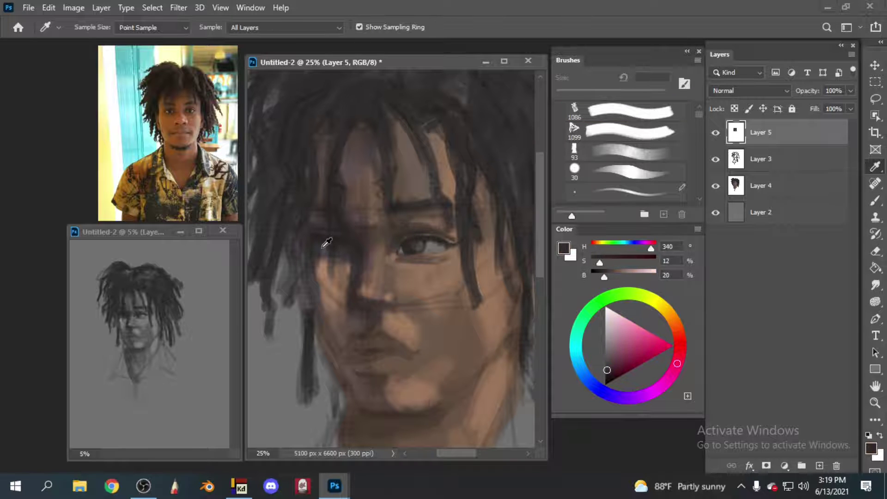
pyautogui.moveTo(347, 298); pyautogui.dragTo(355, 273)
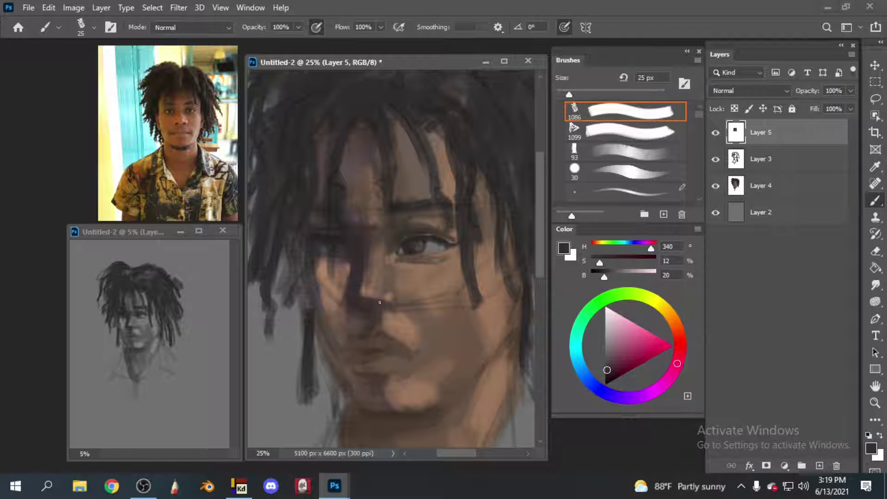
pyautogui.keyDown('alt'); pyautogui.click(392, 316); pyautogui.keyUp('alt')
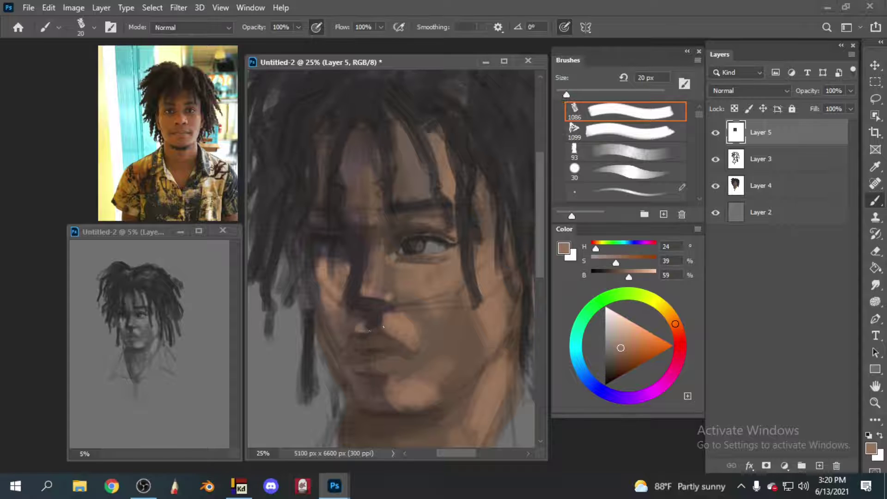
pyautogui.press(']')
pyautogui.press(']')
pyautogui.press(']')
pyautogui.press(']')
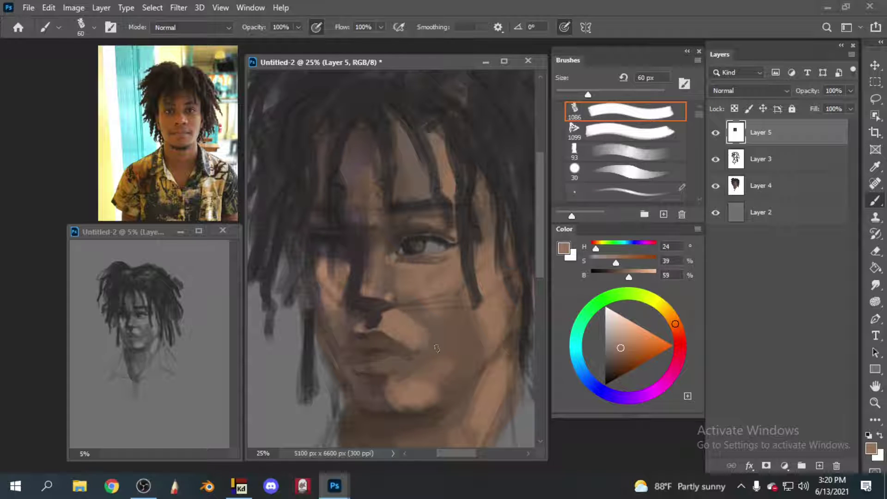
pyautogui.press(']')
# - Sample dark hair and shadow tones and paint thin dark strokes beside the nose
pyautogui.keyDown('alt'); pyautogui.click(362, 292); pyautogui.keyUp('alt')
pyautogui.press('[')
pyautogui.press('[')
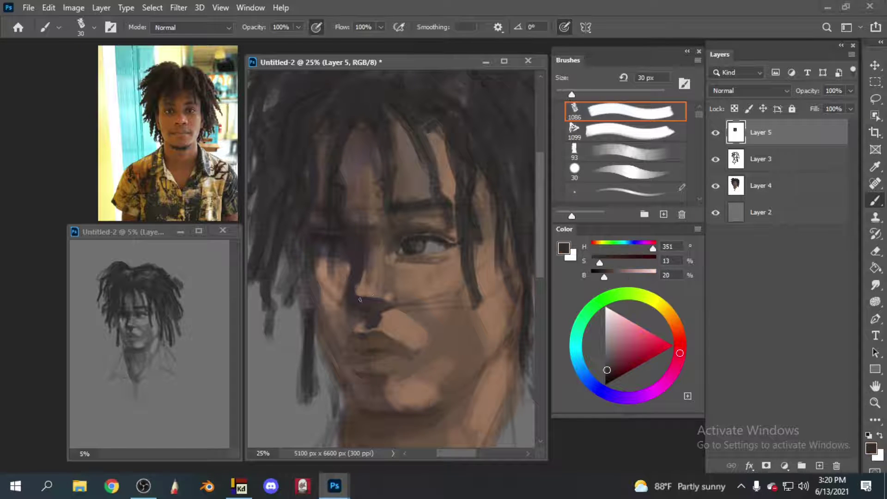
pyautogui.press('[')
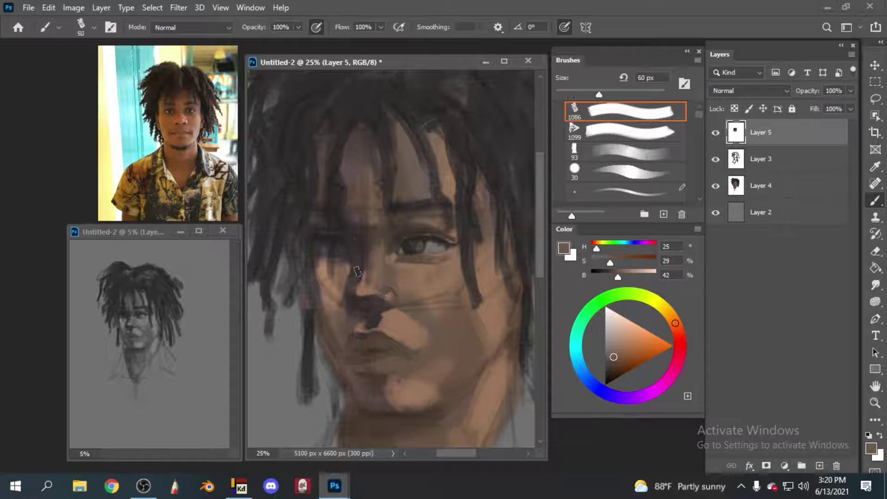
pyautogui.keyDown('alt'); pyautogui.click(370, 286); pyautogui.keyUp('alt')
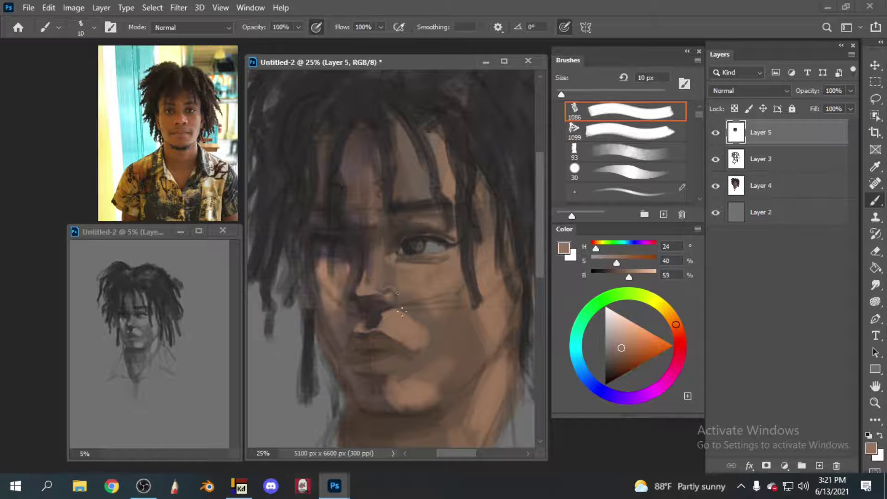
pyautogui.keyDown('alt'); pyautogui.click(329, 239); pyautogui.keyUp('alt')
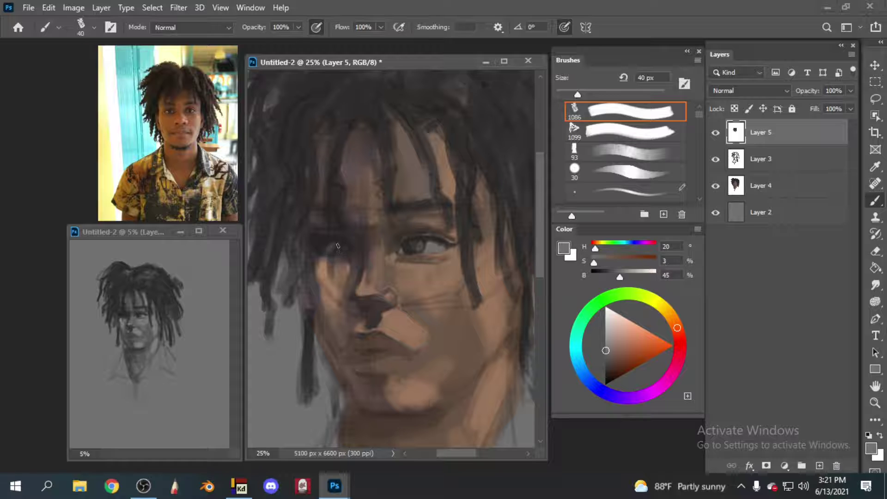
pyautogui.keyDown('alt'); pyautogui.click(338, 244); pyautogui.keyUp('alt')
pyautogui.keyDown('alt'); pyautogui.click(322, 245); pyautogui.keyUp('alt')
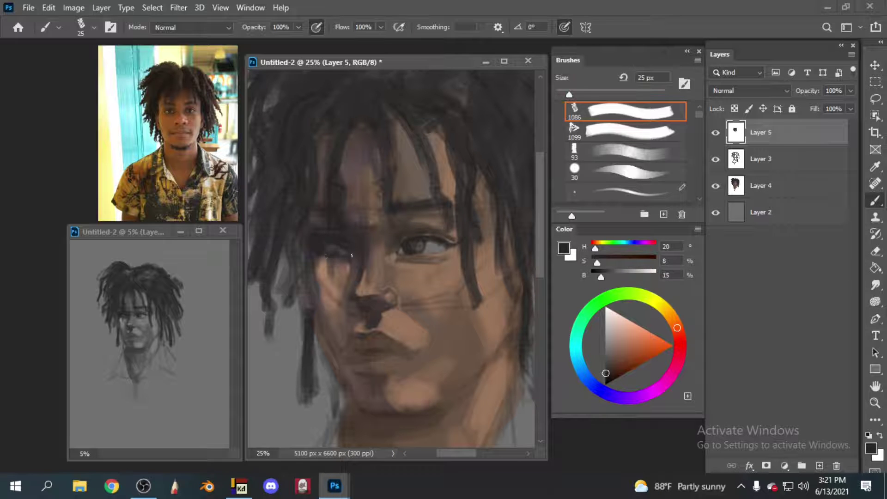
pyautogui.press('[')
pyautogui.moveTo(342, 256); pyautogui.dragTo(324, 268)
# - Paint the sampled skin tone over the left cheek with a larger brush
pyautogui.keyDown('alt'); pyautogui.click(333, 256); pyautogui.keyUp('alt')
pyautogui.press('[')
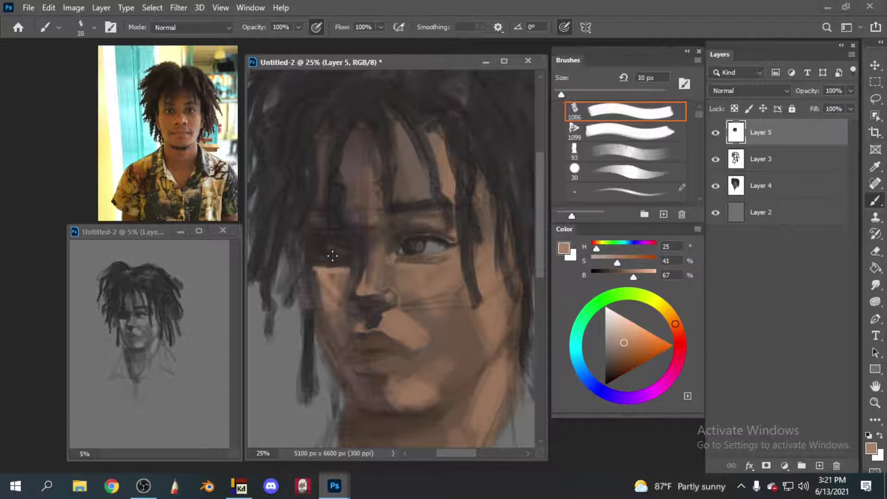
pyautogui.press(']')
pyautogui.press(']')
pyautogui.press(']')
pyautogui.keyDown('alt'); pyautogui.click(351, 258); pyautogui.keyUp('alt')
pyautogui.keyDown('alt'); pyautogui.click(328, 269); pyautogui.keyUp('alt')
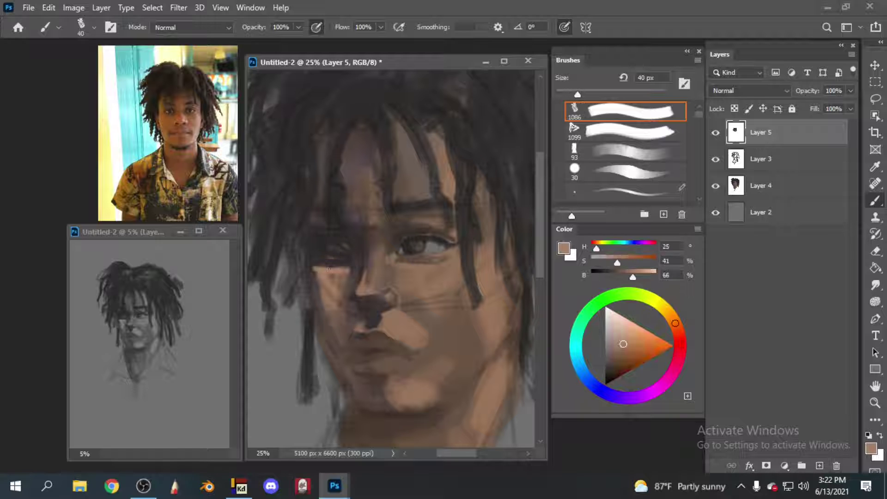
pyautogui.press(']')
pyautogui.press(']')
pyautogui.press(']')
pyautogui.moveTo(342, 277); pyautogui.dragTo(314, 296)
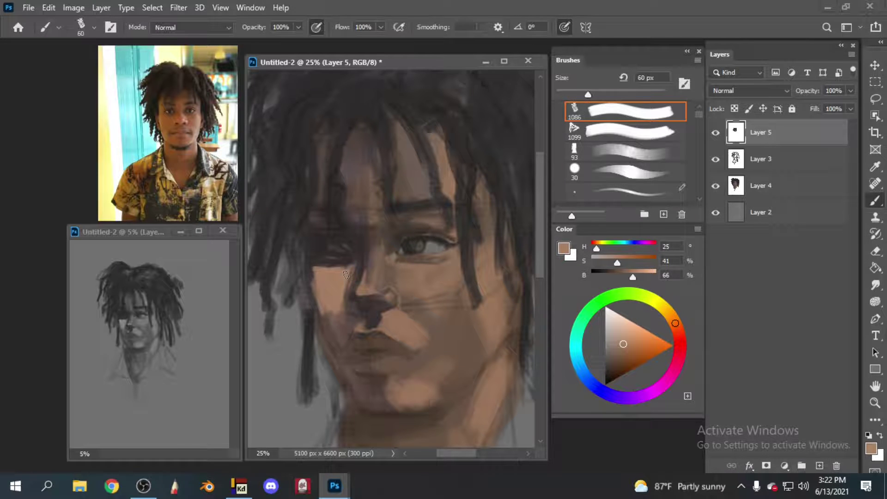
# - Darken the left cheek edge and shade the edge between nose and cheek
pyautogui.keyDown('alt'); pyautogui.click(317, 256); pyautogui.keyUp('alt')
pyautogui.moveTo(317, 256); pyautogui.dragTo(323, 316)
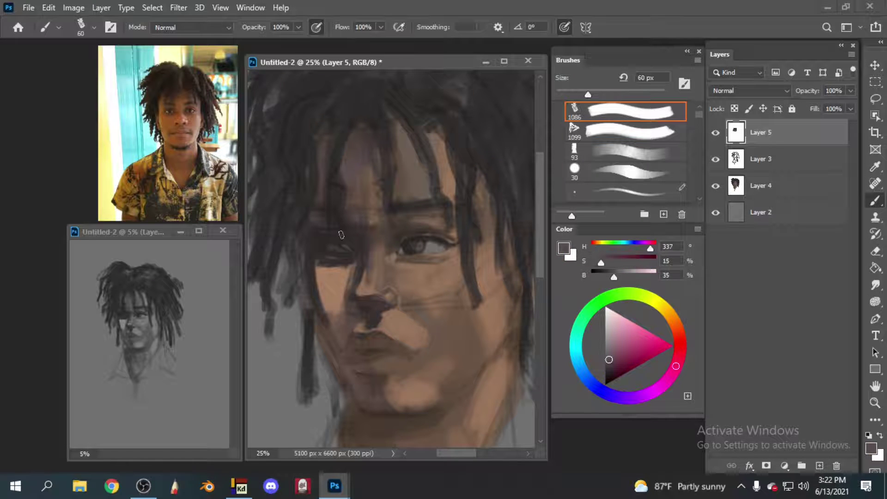
pyautogui.keyDown('alt'); pyautogui.click(318, 265); pyautogui.keyUp('alt')
pyautogui.moveTo(319, 268); pyautogui.dragTo(316, 308)
pyautogui.press('[')
pyautogui.press('[')
pyautogui.press('[')
pyautogui.moveTo(359, 258)
pyautogui.mouseDown()
pyautogui.moveTo(342, 298)
pyautogui.moveTo(345, 345)
pyautogui.moveTo(324, 298)
pyautogui.mouseUp()
pyautogui.press(']')
pyautogui.press(']')
pyautogui.press(']')
# - Paint dark brown strokes along the lips with a small brush
pyautogui.keyDown('alt'); pyautogui.click(354, 320); pyautogui.keyUp('alt')
pyautogui.press('[')
pyautogui.press('[')
pyautogui.press('[')
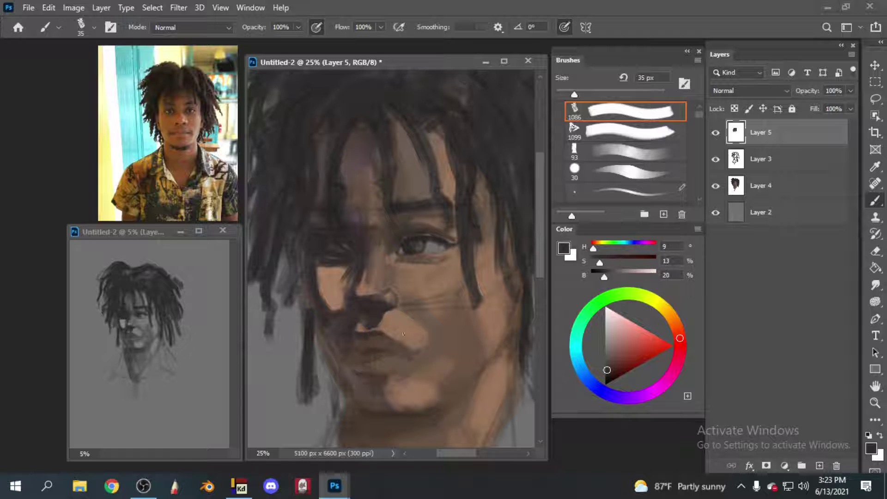
pyautogui.press('[')
pyautogui.moveTo(403, 339); pyautogui.dragTo(342, 344)
# - Darken the upper lip line, then zoom out to view the whole head
pyautogui.keyDown('alt'); pyautogui.click(358, 349); pyautogui.keyUp('alt')
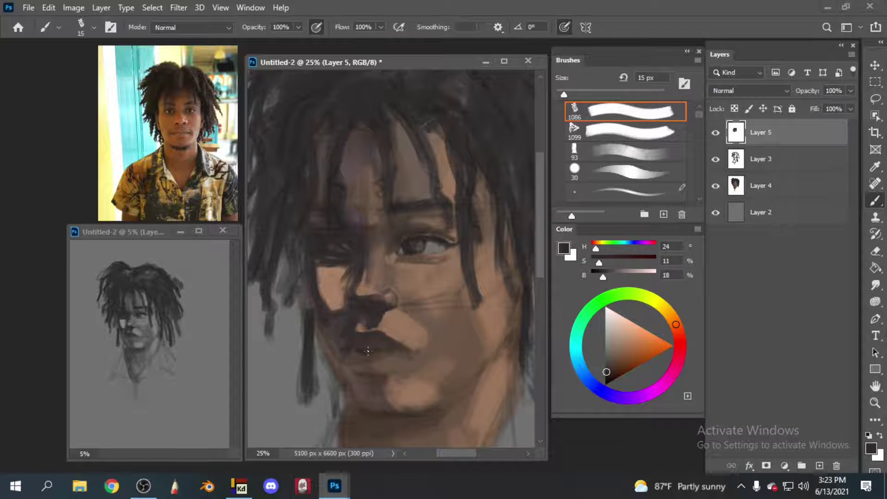
pyautogui.press(']')
pyautogui.keyDown('alt'); pyautogui.click(412, 352); pyautogui.keyUp('alt')
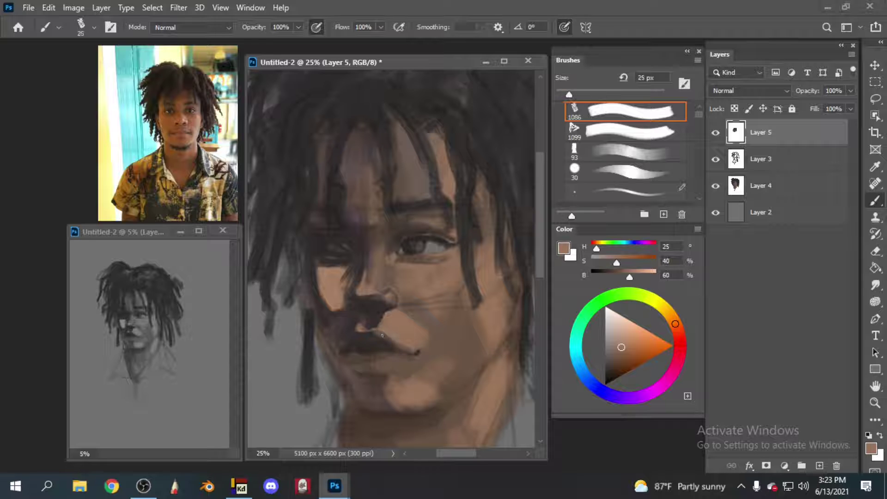
pyautogui.keyDown('alt'); pyautogui.click(364, 333); pyautogui.keyUp('alt')
pyautogui.moveTo(366, 338); pyautogui.dragTo(384, 344)
pyautogui.press(']')
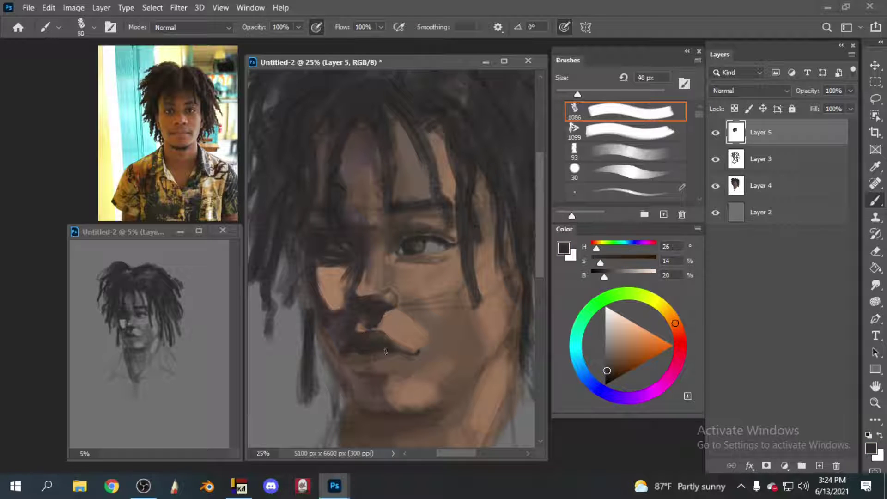
pyautogui.hotkey('ctrl', '-')
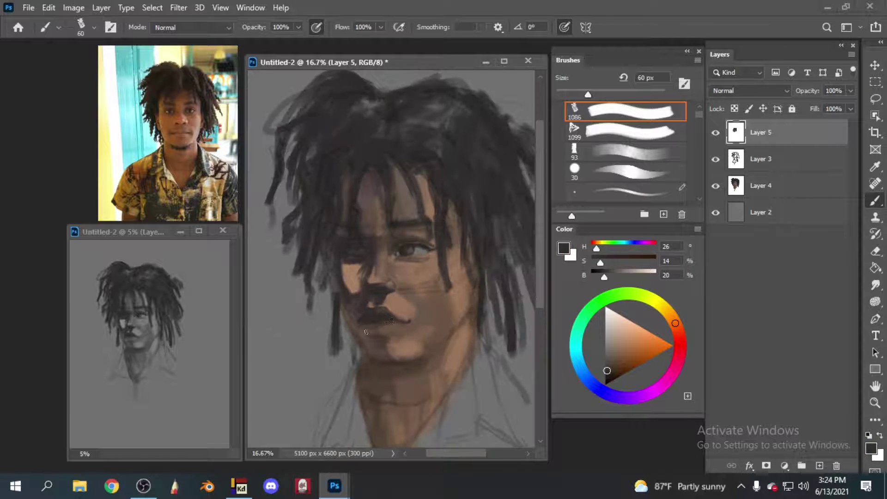
# - Sample shadow tones and darken the cheek just left of the nose
pyautogui.keyDown('alt'); pyautogui.click(370, 326); pyautogui.keyUp('alt')
pyautogui.press(']')
pyautogui.press(']')
pyautogui.press(']')
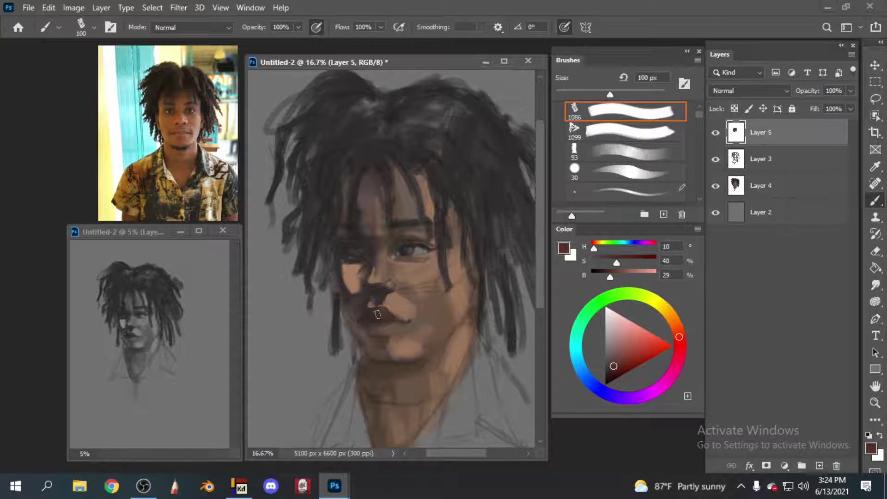
pyautogui.keyDown('alt'); pyautogui.click(381, 302); pyautogui.keyUp('alt')
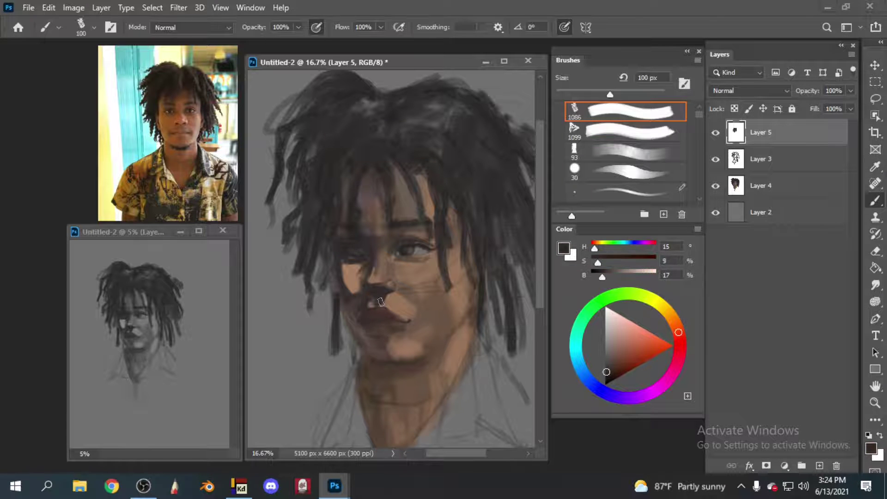
pyautogui.keyDown('alt'); pyautogui.click(358, 243); pyautogui.keyUp('alt')
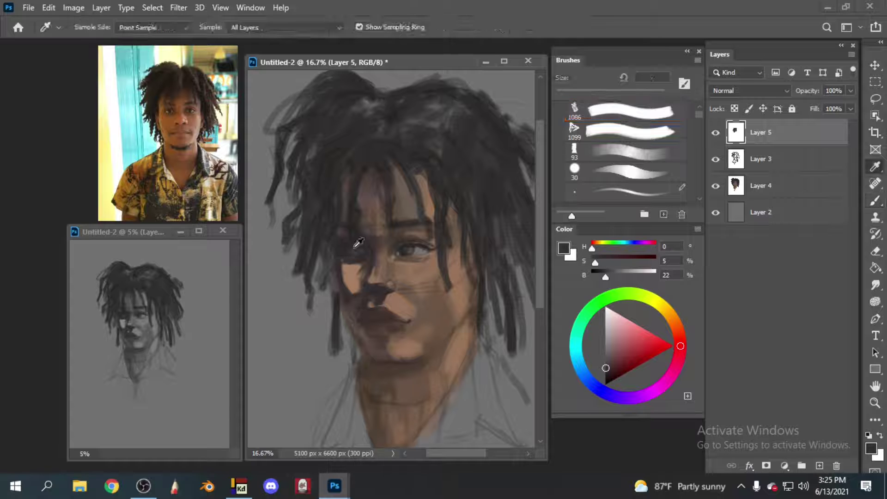
pyautogui.keyDown('alt'); pyautogui.click(347, 267); pyautogui.keyUp('alt')
pyautogui.press('[')
pyautogui.press('[')
pyautogui.keyDown('alt'); pyautogui.click(357, 265); pyautogui.keyUp('alt')
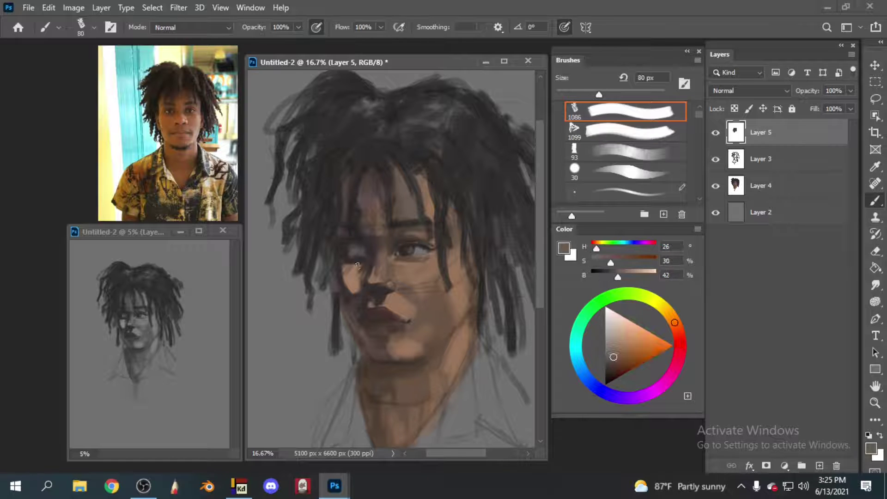
pyautogui.keyDown('alt'); pyautogui.click(362, 248); pyautogui.keyUp('alt')
pyautogui.press('[')
pyautogui.press('[')
pyautogui.press('[')
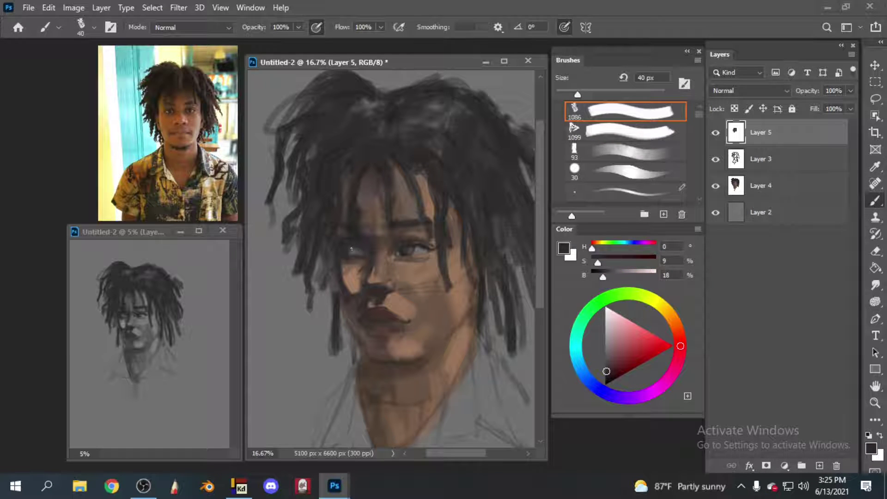
pyautogui.keyDown('alt'); pyautogui.click(369, 227); pyautogui.keyUp('alt')
pyautogui.press(']')
pyautogui.press(']')
pyautogui.press(']')
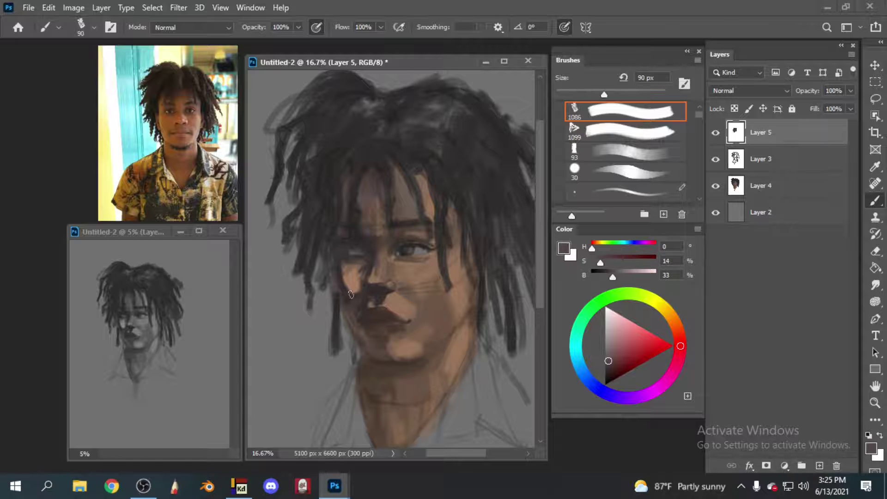
pyautogui.moveTo(351, 294); pyautogui.dragTo(345, 283)
# - Save the portrait file, confirming the format options
pyautogui.keyDown('alt'); pyautogui.click(377, 257); pyautogui.keyUp('alt')
pyautogui.press('[')
pyautogui.press('[')
pyautogui.press('[')
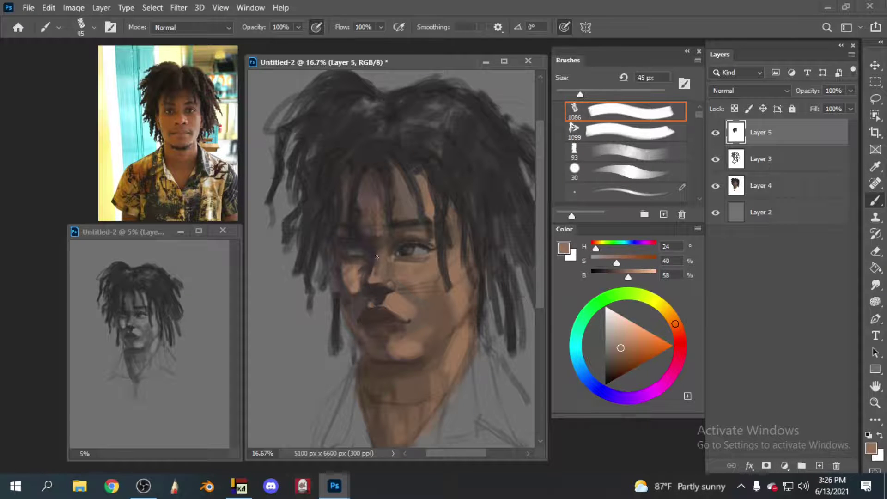
pyautogui.hotkey('ctrl', 's')
pyautogui.click(586, 125)
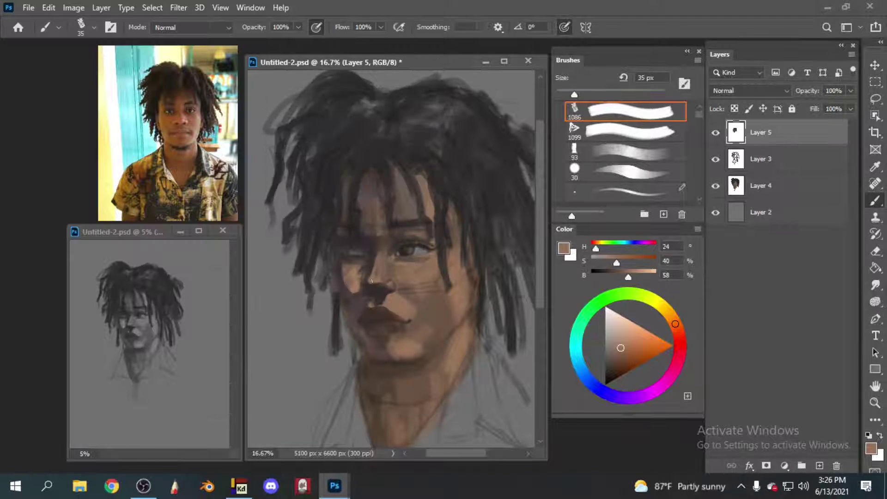
# - Smooth the cheek beside the nose and cover forehead hair strands with skin tone
pyautogui.press(']')
pyautogui.press(']')
pyautogui.keyDown('alt'); pyautogui.click(376, 260); pyautogui.keyUp('alt')
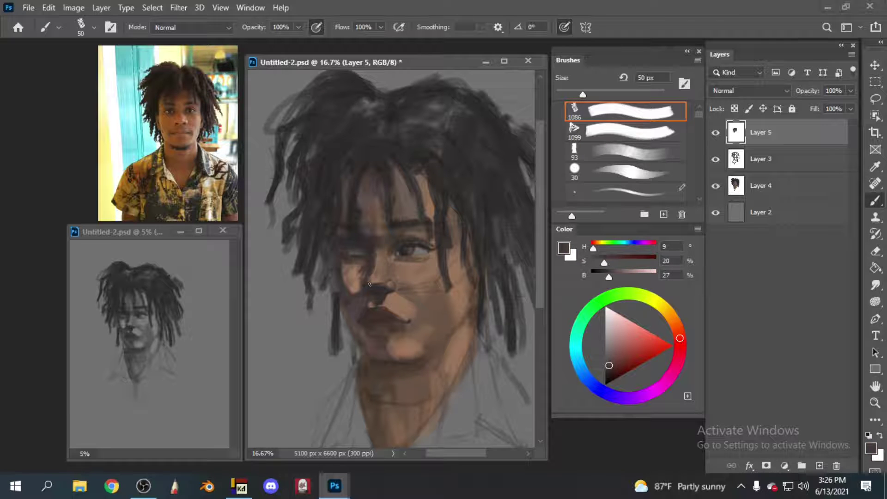
pyautogui.keyDown('alt'); pyautogui.click(377, 259); pyautogui.keyUp('alt')
pyautogui.press('[')
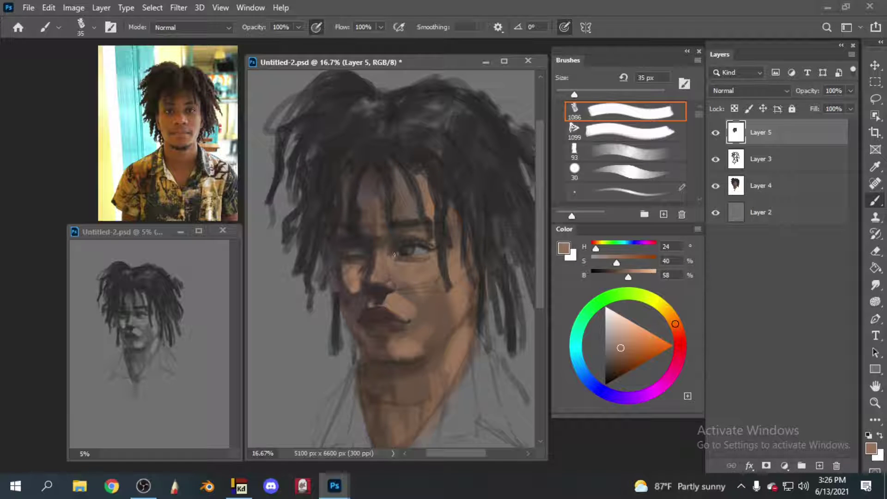
pyautogui.keyDown('alt'); pyautogui.click(394, 254); pyautogui.keyUp('alt')
pyautogui.press(']')
pyautogui.press(']')
pyautogui.press(']')
pyautogui.press(']')
pyautogui.press(']')
pyautogui.press(']')
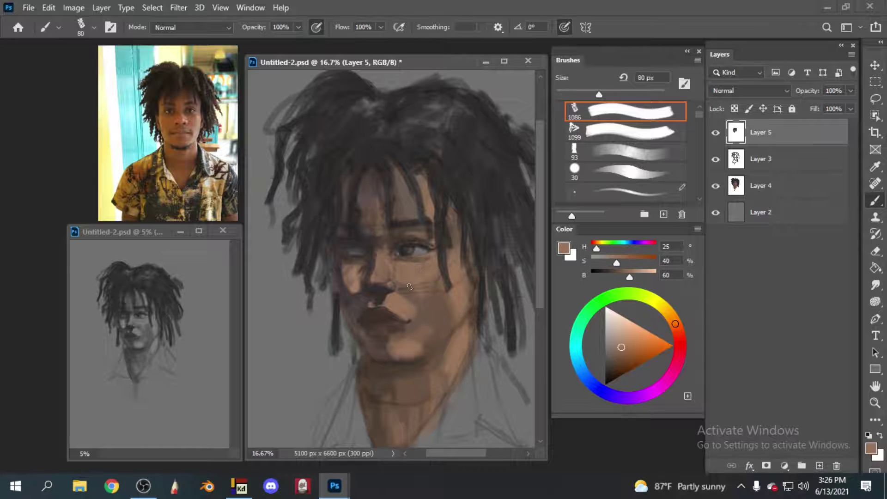
pyautogui.moveTo(408, 284)
pyautogui.mouseDown()
pyautogui.moveTo(420, 288)
pyautogui.moveTo(409, 301)
pyautogui.moveTo(474, 301)
pyautogui.moveTo(398, 354)
pyautogui.moveTo(377, 348)
pyautogui.mouseUp()
pyautogui.moveTo(423, 185); pyautogui.dragTo(397, 217)
pyautogui.moveTo(395, 180)
pyautogui.mouseDown()
pyautogui.moveTo(370, 219)
pyautogui.moveTo(409, 238)
pyautogui.moveTo(430, 236)
pyautogui.mouseUp()
# - Paint a dark reddish-brown shadow below the lower lip
pyautogui.keyDown('alt'); pyautogui.click(394, 358); pyautogui.keyUp('alt')
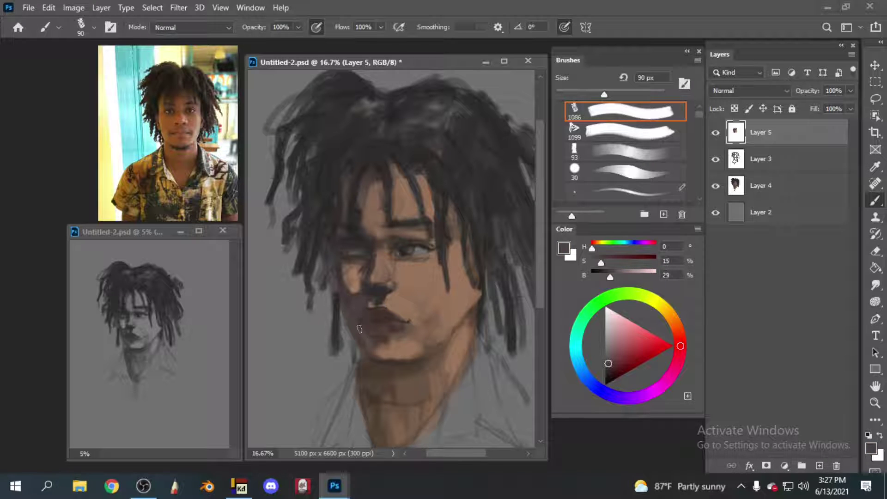
pyautogui.keyDown('alt'); pyautogui.click(349, 280); pyautogui.keyUp('alt')
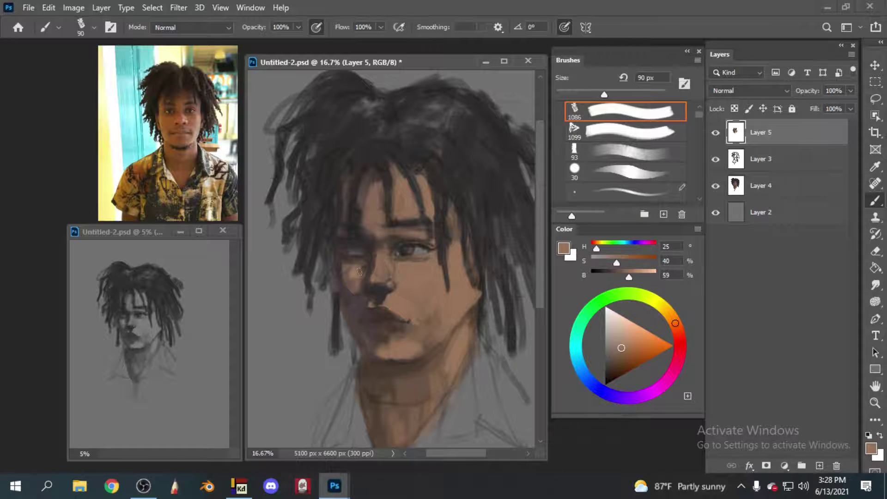
pyautogui.keyDown('alt'); pyautogui.click(356, 324); pyautogui.keyUp('alt')
pyautogui.press('[')
pyautogui.press('[')
pyautogui.press('[')
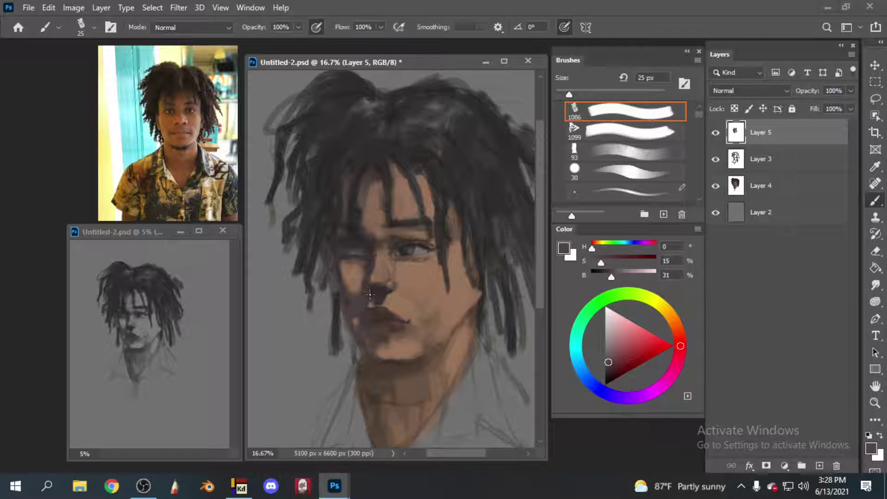
pyautogui.press('[')
pyautogui.press('[')
pyautogui.keyDown('alt'); pyautogui.click(370, 290); pyautogui.keyUp('alt')
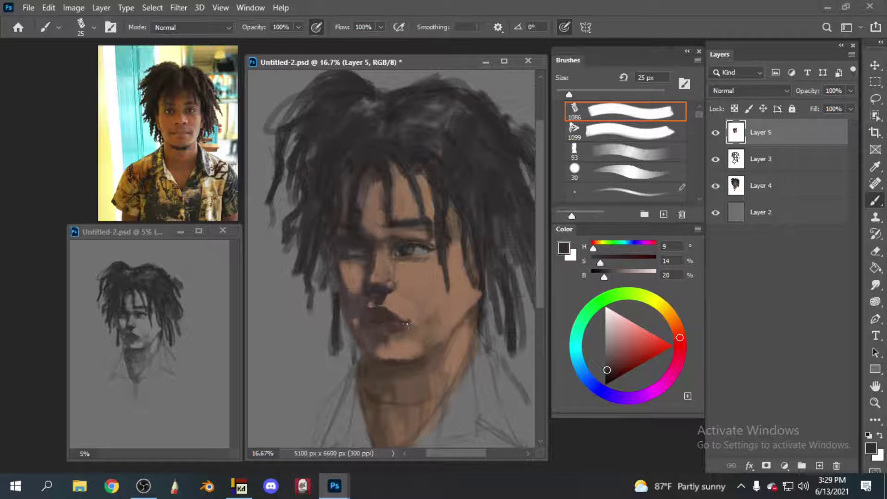
pyautogui.press(']')
pyautogui.press(']')
pyautogui.press(']')
pyautogui.press(']')
pyautogui.press(']')
pyautogui.moveTo(401, 343); pyautogui.dragTo(384, 348)
# - Paint dark hair strands across the forehead and over the right cheek
pyautogui.press('[')
pyautogui.press('[')
pyautogui.press('[')
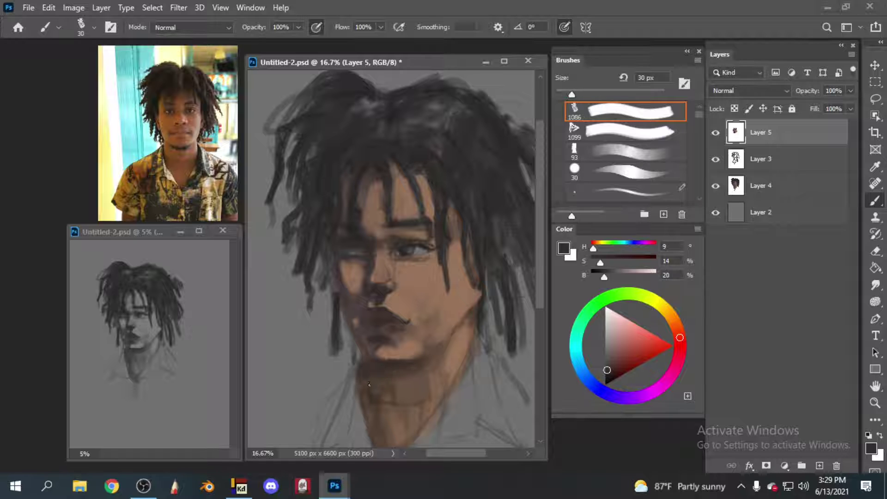
pyautogui.keyDown('alt'); pyautogui.click(409, 230); pyautogui.keyUp('alt')
pyautogui.press(']')
pyautogui.press(']')
pyautogui.press(']')
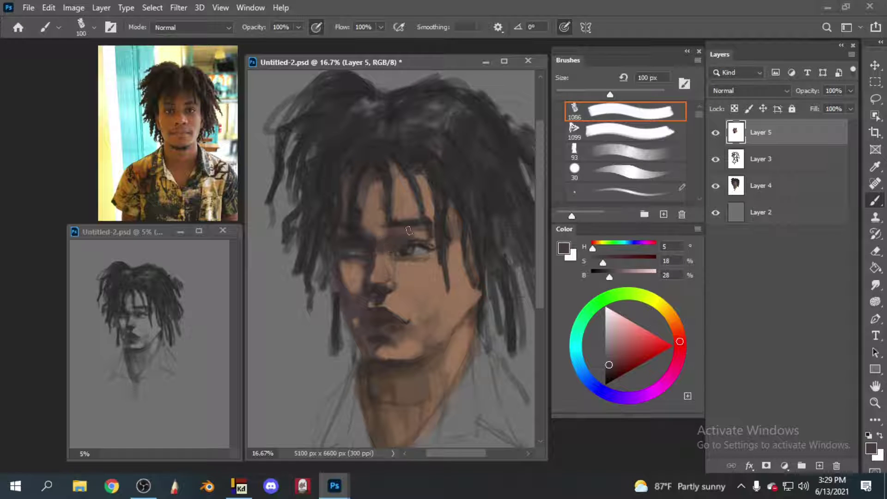
pyautogui.press('[')
pyautogui.press('[')
pyautogui.press('[')
pyautogui.keyDown('alt'); pyautogui.click(374, 314); pyautogui.keyUp('alt')
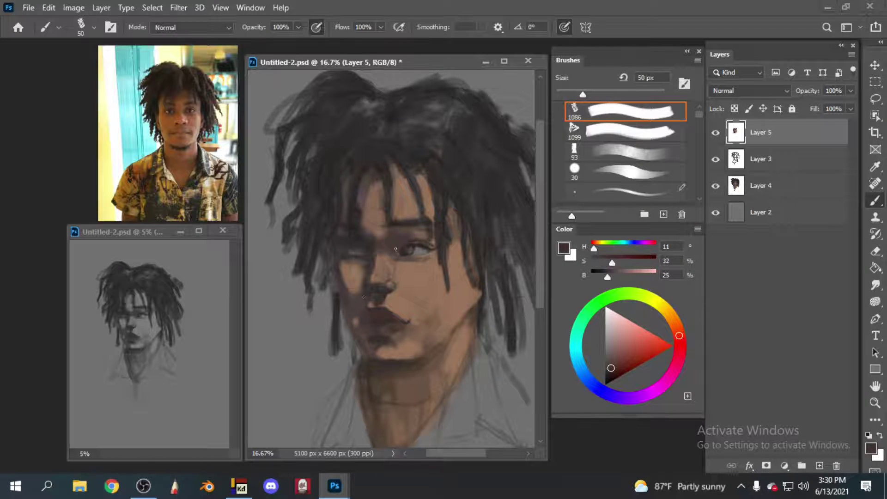
pyautogui.keyDown('alt'); pyautogui.click(391, 218); pyautogui.keyUp('alt')
pyautogui.press('[')
pyautogui.moveTo(380, 182); pyautogui.dragTo(386, 235)
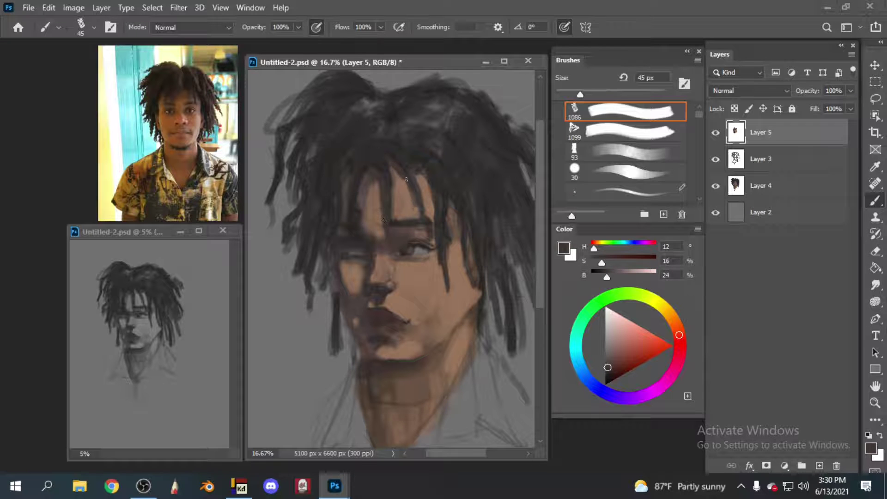
pyautogui.moveTo(406, 179); pyautogui.dragTo(416, 217)
pyautogui.keyDown('alt'); pyautogui.click(383, 196); pyautogui.keyUp('alt')
pyautogui.moveTo(420, 175); pyautogui.dragTo(468, 301)
# - Smooth the chin and jaw with skin tone using a much larger brush
pyautogui.press(']')
pyautogui.press(']')
pyautogui.press(']')
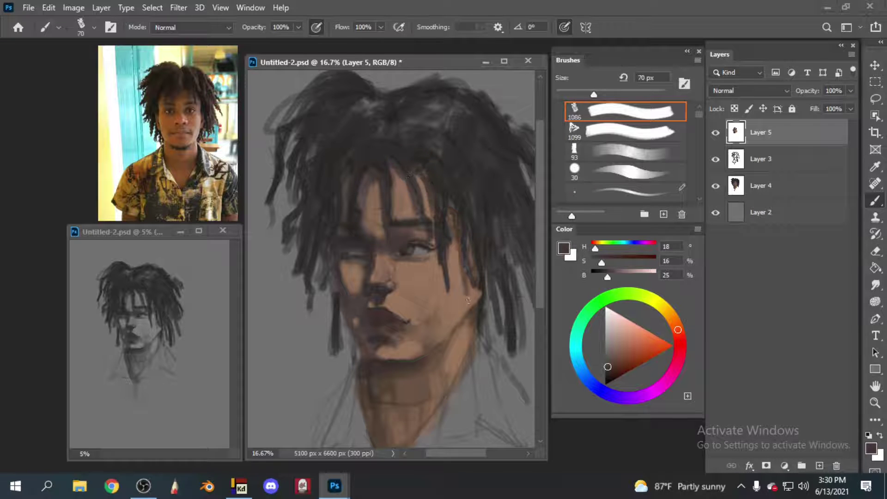
pyautogui.press('[')
pyautogui.keyDown('alt'); pyautogui.click(435, 316); pyautogui.keyUp('alt')
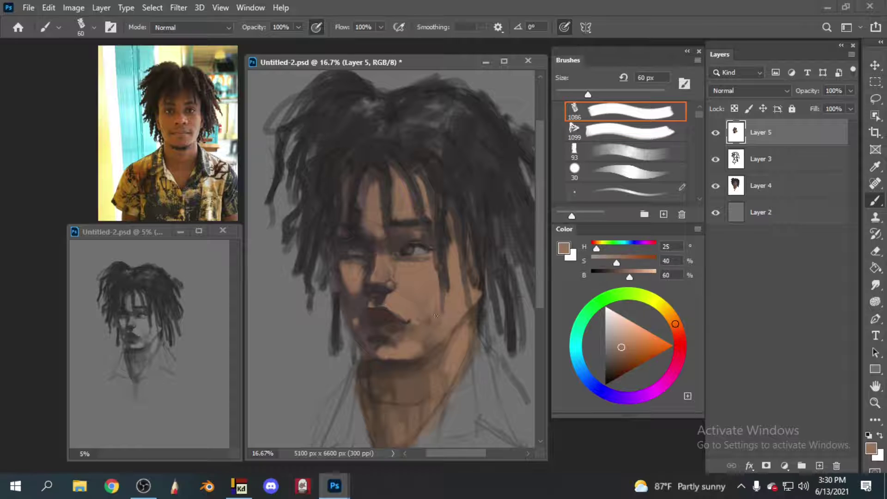
pyautogui.press(']')
pyautogui.press(']')
pyautogui.press(']')
pyautogui.moveTo(393, 342)
pyautogui.mouseDown()
pyautogui.moveTo(441, 307)
pyautogui.moveTo(431, 329)
pyautogui.mouseUp()
# - Sample dark brown and paint shadow strokes beside the nose
pyautogui.keyDown('alt'); pyautogui.click(464, 279); pyautogui.keyUp('alt')
pyautogui.press('[')
pyautogui.press('[')
pyautogui.press('[')
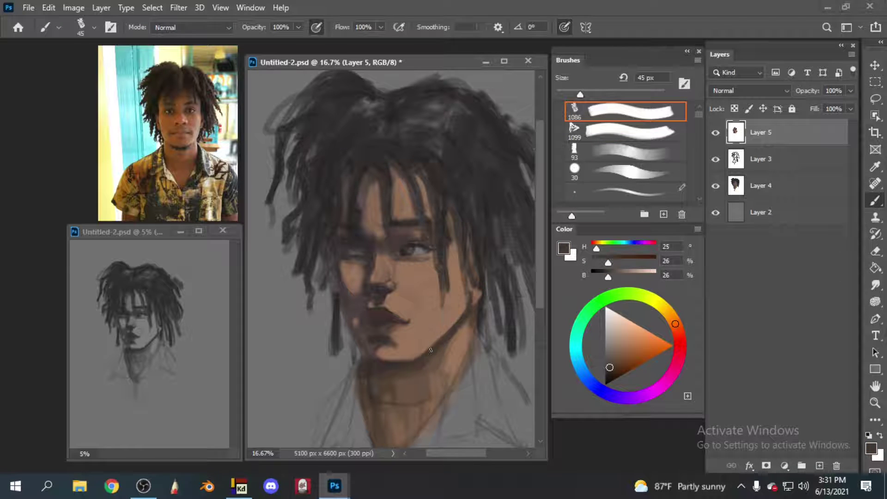
pyautogui.press(']')
pyautogui.press(']')
pyautogui.press(']')
pyautogui.keyDown('alt'); pyautogui.click(404, 392); pyautogui.keyUp('alt')
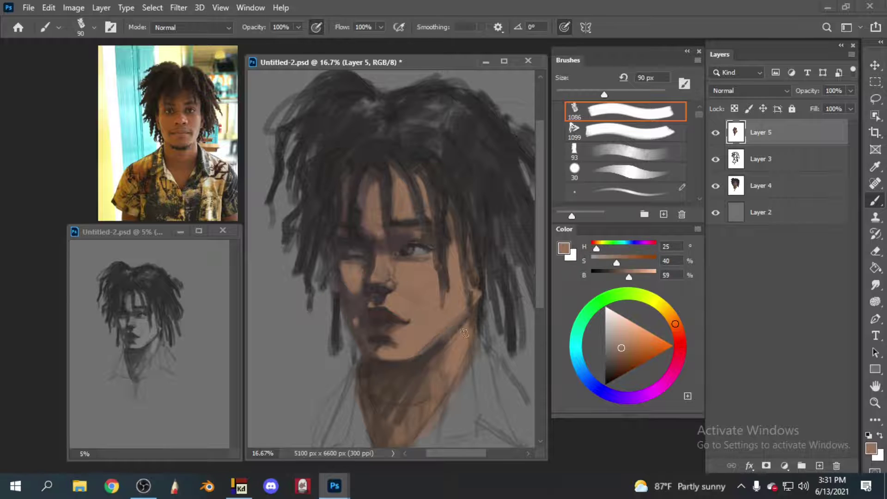
pyautogui.press('[')
pyautogui.press('[')
pyautogui.press('[')
pyautogui.keyDown('alt'); pyautogui.click(431, 349); pyautogui.keyUp('alt')
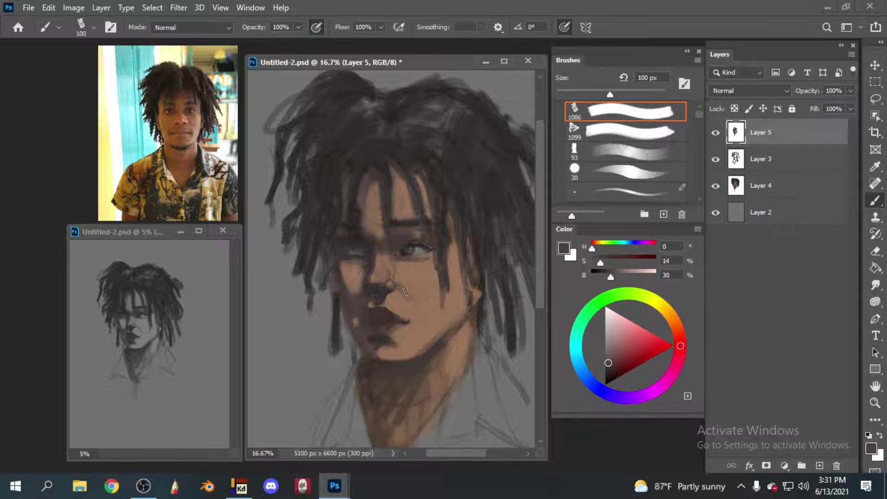
pyautogui.press(']')
pyautogui.moveTo(395, 282); pyautogui.dragTo(409, 302)
pyautogui.keyDown('alt'); pyautogui.click(394, 267); pyautogui.keyUp('alt')
pyautogui.keyDown('alt'); pyautogui.click(398, 263); pyautogui.keyUp('alt')
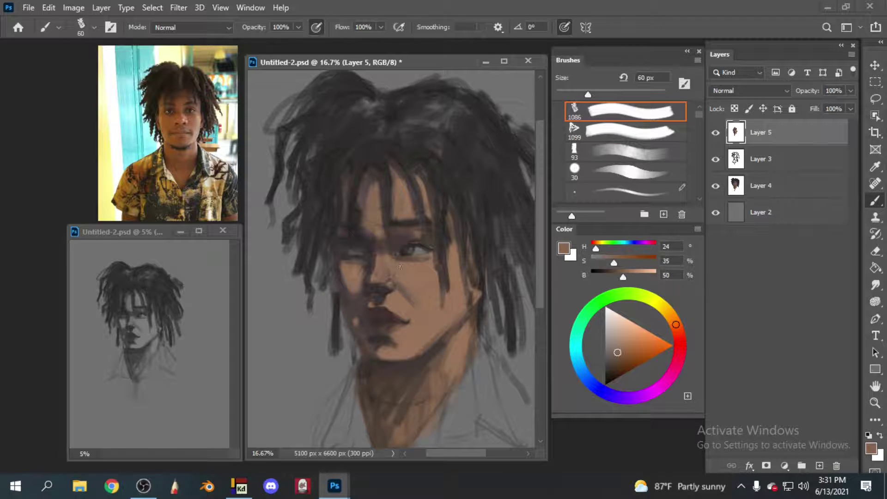
pyautogui.press(']')
pyautogui.press(']')
pyautogui.press(']')
pyautogui.press(']')
pyautogui.press(']')
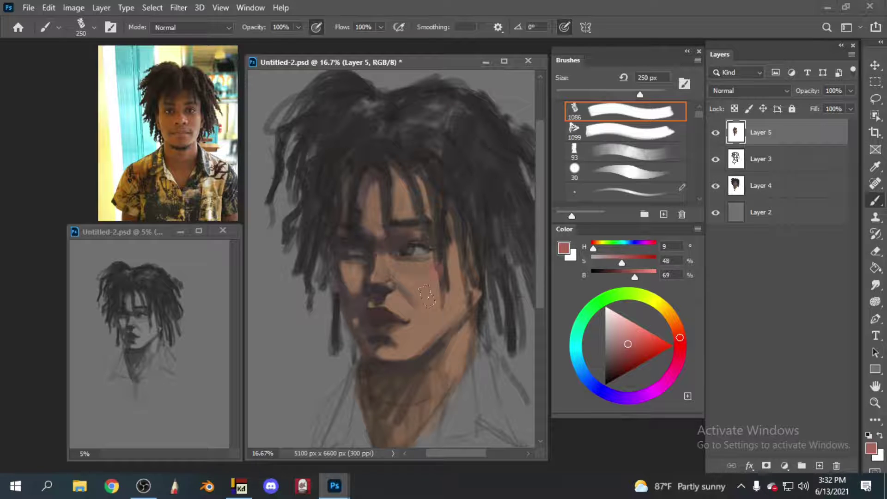
# - Paint a rosy pink blush stroke across the cheek and nose bridge
pyautogui.moveTo(440, 273); pyautogui.dragTo(377, 276)
pyautogui.press('[')
pyautogui.press('[')
# - Pick a muted cyan-grey colour, enlarge the brush and try the Mixer Brush
pyautogui.click(575, 355)
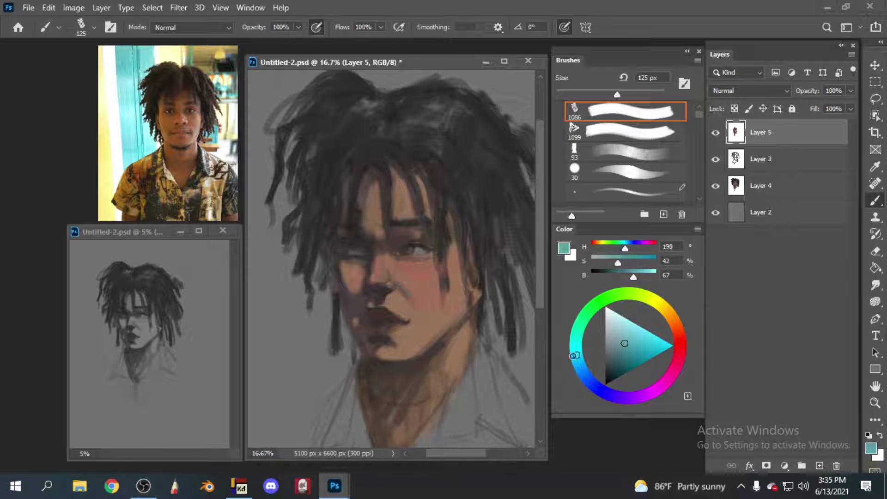
pyautogui.click(610, 348)
pyautogui.press(']')
pyautogui.press(']')
pyautogui.press(']')
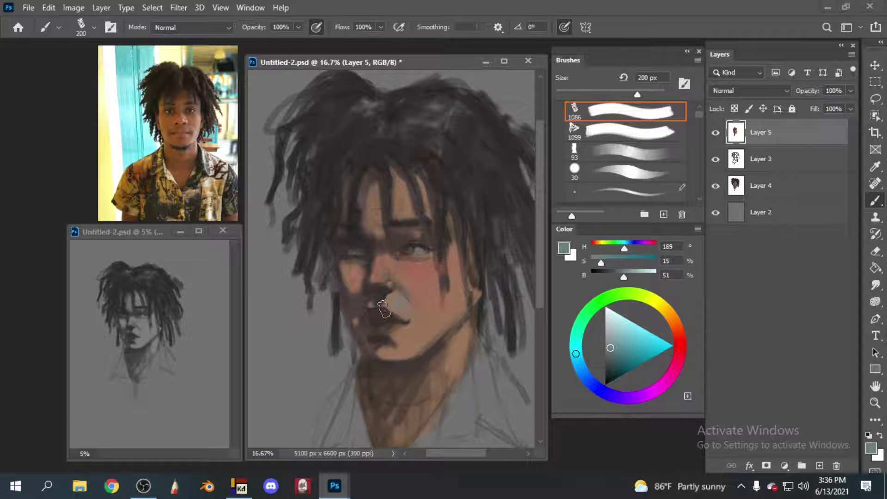
pyautogui.keyDown('alt'); pyautogui.click(395, 298); pyautogui.keyUp('alt')
pyautogui.press('y')
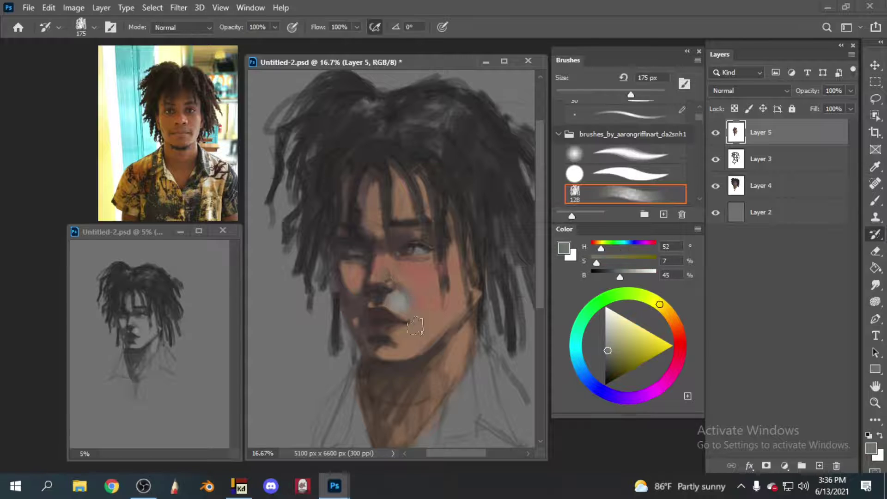
# - Return to the flat painting brush and sample warm and muted cheek skin tones
pyautogui.press('b')
pyautogui.keyDown('alt'); pyautogui.click(416, 318); pyautogui.keyUp('alt')
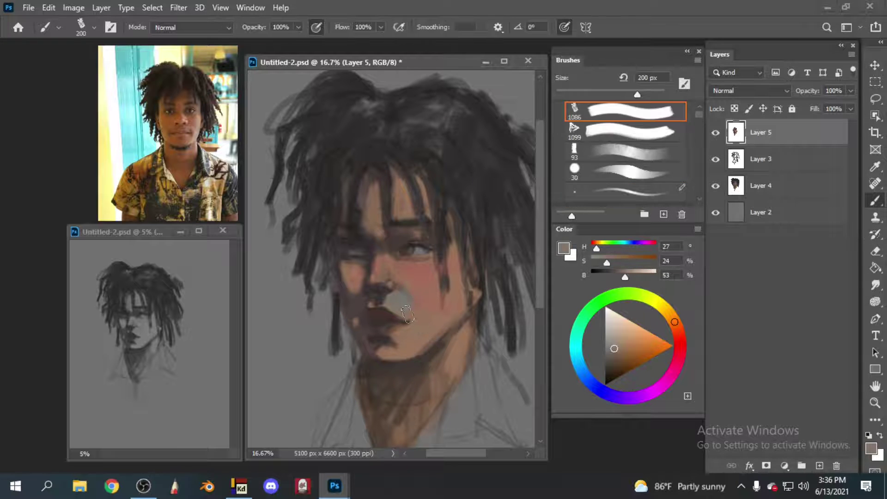
pyautogui.press('[')
pyautogui.press('[')
pyautogui.keyDown('alt'); pyautogui.click(396, 295); pyautogui.keyUp('alt')
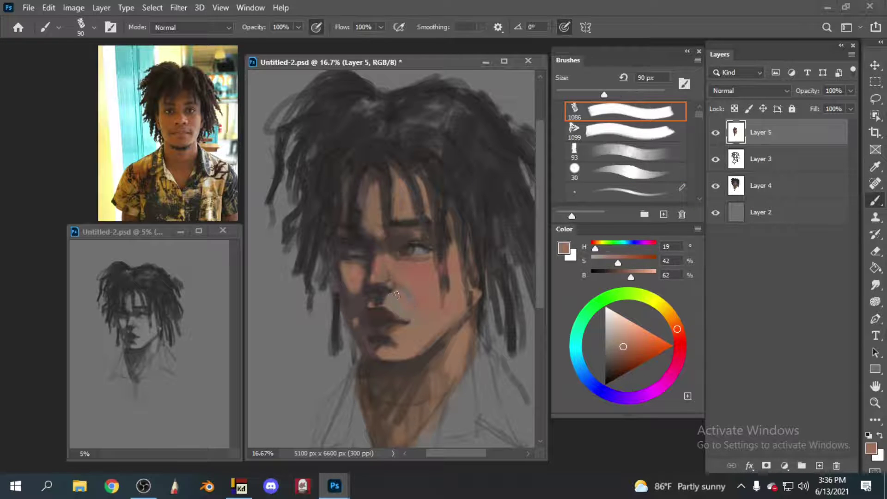
pyautogui.press('[')
pyautogui.press('[')
pyautogui.press('[')
pyautogui.keyDown('alt'); pyautogui.click(392, 259); pyautogui.keyUp('alt')
pyautogui.keyDown('alt'); pyautogui.click(416, 315); pyautogui.keyUp('alt')
pyautogui.press(']')
pyautogui.press(']')
pyautogui.press(']')
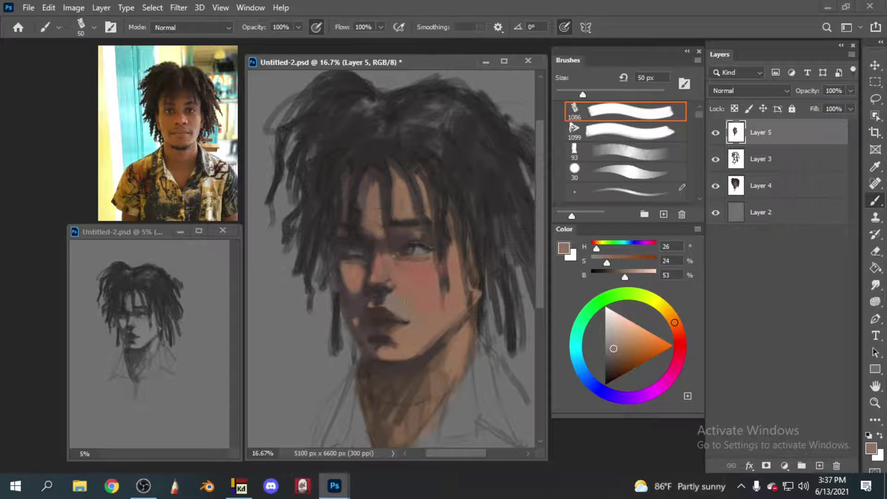
pyautogui.press(']')
pyautogui.press(']')
pyautogui.press(']')
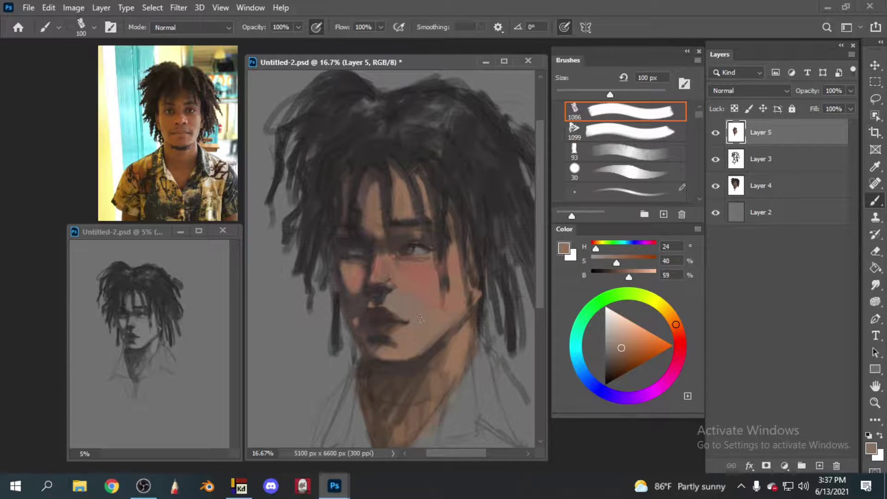
# - Shade around the nose with sampled dark shadow, pink blush and tan skin tones
pyautogui.keyDown('alt'); pyautogui.click(393, 287); pyautogui.keyUp('alt')
pyautogui.press('[')
pyautogui.press('[')
pyautogui.press('[')
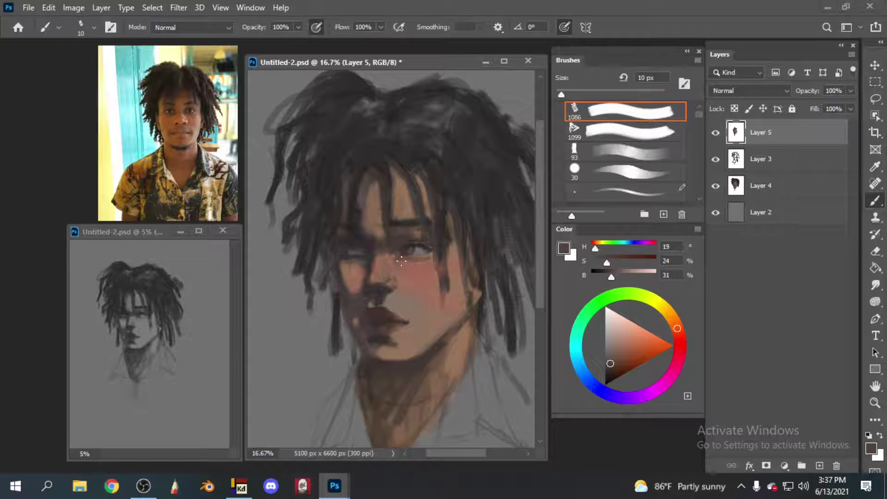
pyautogui.keyDown('alt'); pyautogui.click(397, 264); pyautogui.keyUp('alt')
pyautogui.press(']')
pyautogui.press(']')
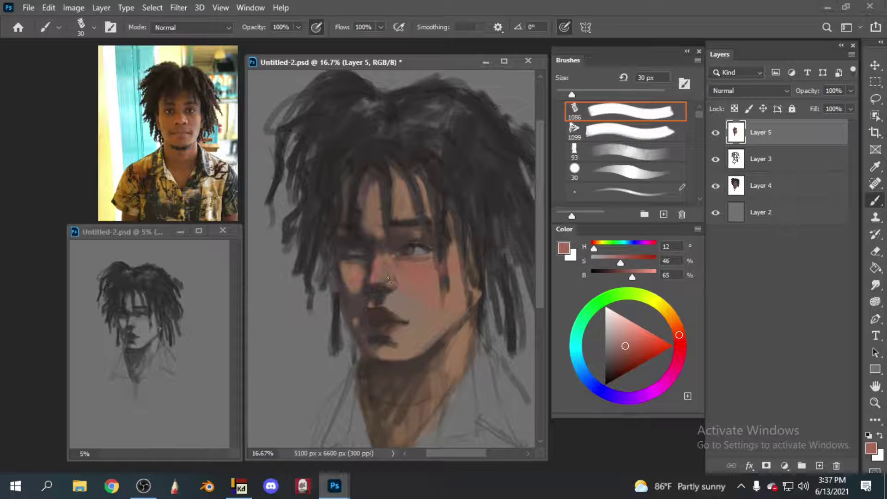
pyautogui.keyDown('alt'); pyautogui.click(401, 288); pyautogui.keyUp('alt')
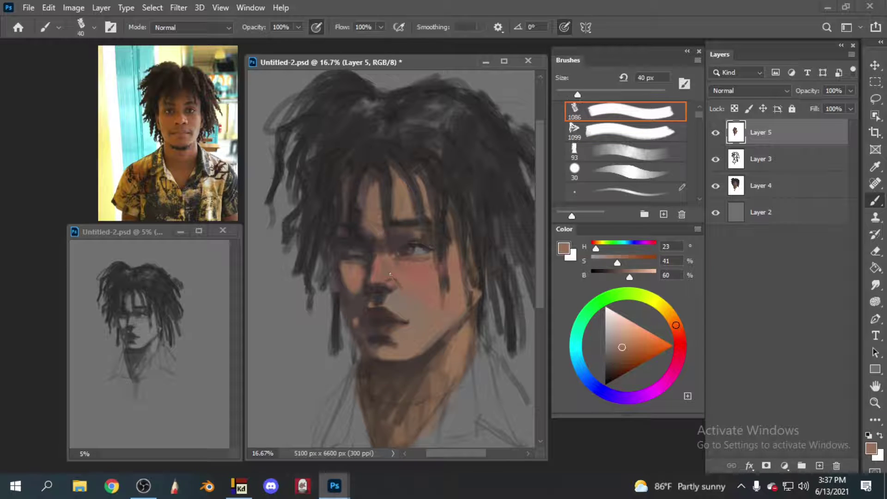
pyautogui.press(']')
pyautogui.keyDown('alt'); pyautogui.click(401, 292); pyautogui.keyUp('alt')
# - Darken the jaw and chin with sampled dark brown and reddish lip-shadow tones
pyautogui.keyDown('alt'); pyautogui.click(434, 351); pyautogui.keyUp('alt')
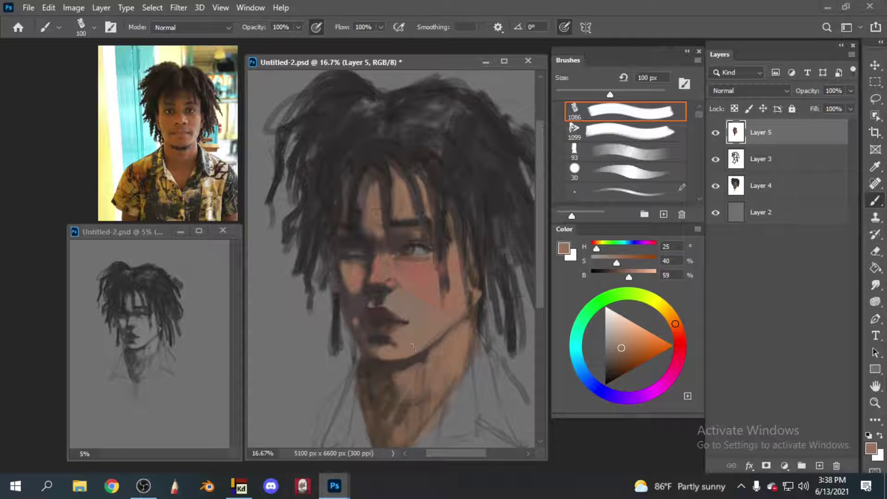
pyautogui.press(']')
pyautogui.press(']')
pyautogui.press(']')
pyautogui.keyDown('alt'); pyautogui.click(411, 364); pyautogui.keyUp('alt')
pyautogui.keyDown('alt'); pyautogui.click(399, 434); pyautogui.keyUp('alt')
pyautogui.press('[')
pyautogui.press('[')
pyautogui.press('[')
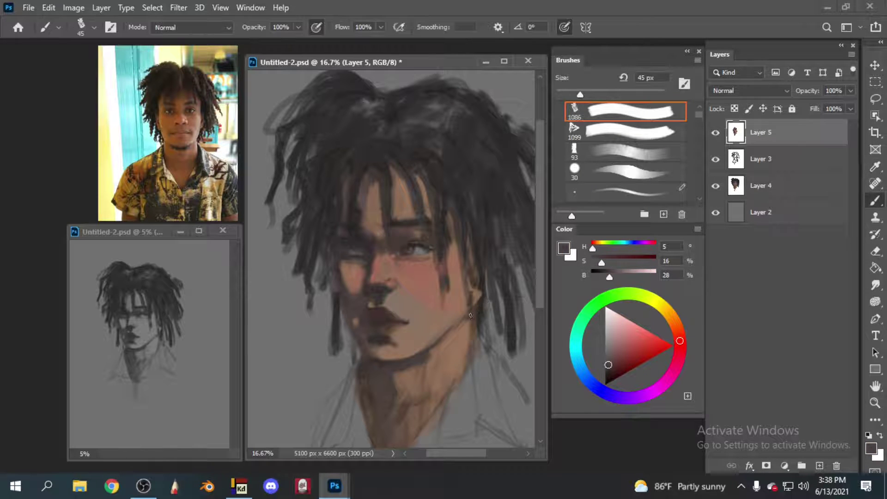
pyautogui.moveTo(429, 380); pyautogui.dragTo(430, 343)
# - Sample near-black and dark brown tones and paint dark marks along the cheek
pyautogui.press(']')
pyautogui.press(']')
pyautogui.press(']')
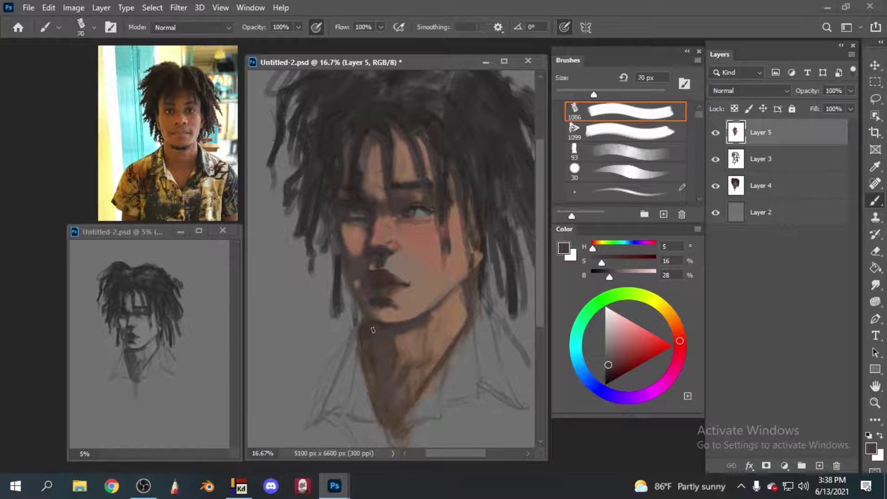
pyautogui.moveTo(425, 209); pyautogui.dragTo(402, 260)
pyautogui.press('[')
pyautogui.keyDown('alt'); pyautogui.click(447, 315); pyautogui.keyUp('alt')
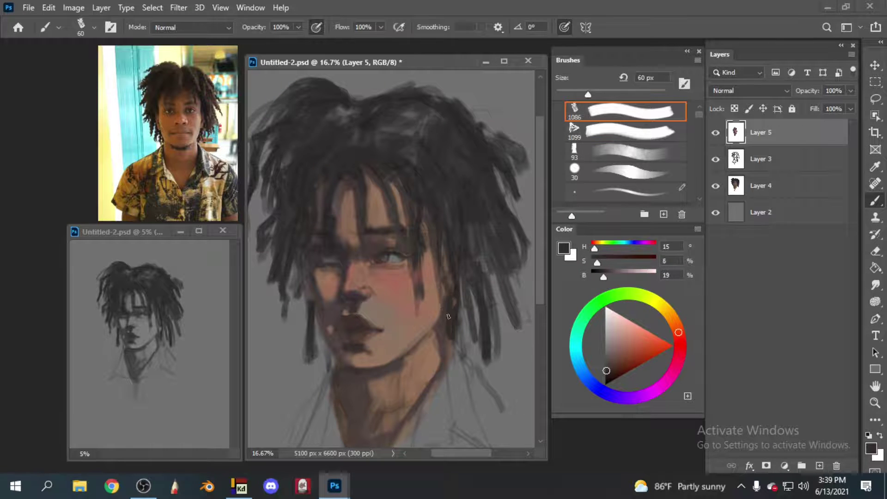
pyautogui.keyDown('alt'); pyautogui.click(442, 321); pyautogui.keyUp('alt')
pyautogui.press('[')
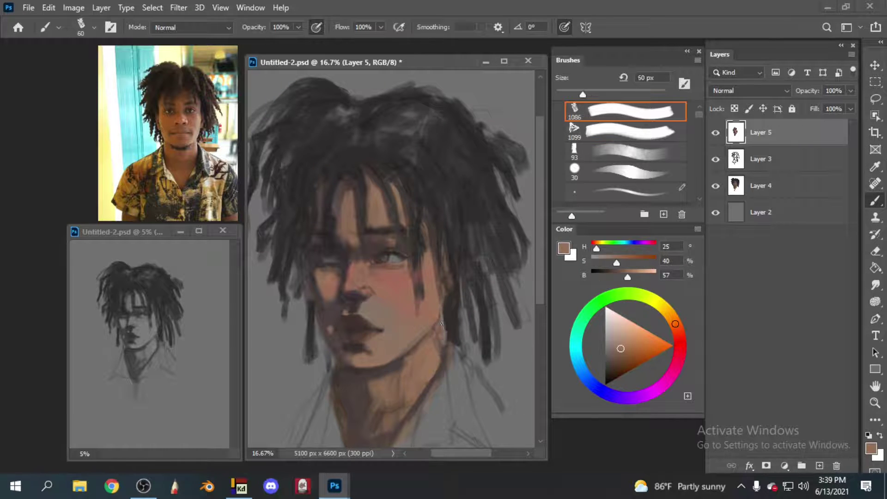
pyautogui.keyDown('alt'); pyautogui.click(442, 315); pyautogui.keyUp('alt')
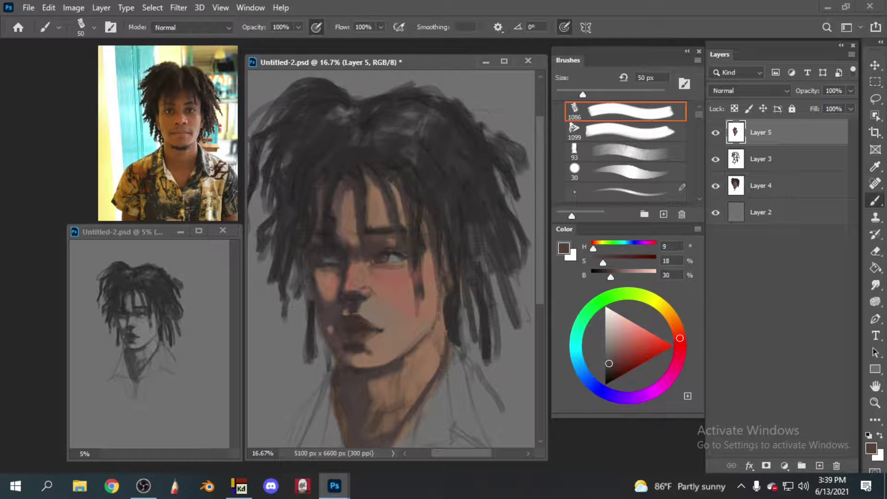
pyautogui.moveTo(435, 298); pyautogui.dragTo(439, 313)
pyautogui.keyDown('alt'); pyautogui.click(439, 313); pyautogui.keyUp('alt')
pyautogui.keyDown('alt'); pyautogui.click(438, 307); pyautogui.keyUp('alt')
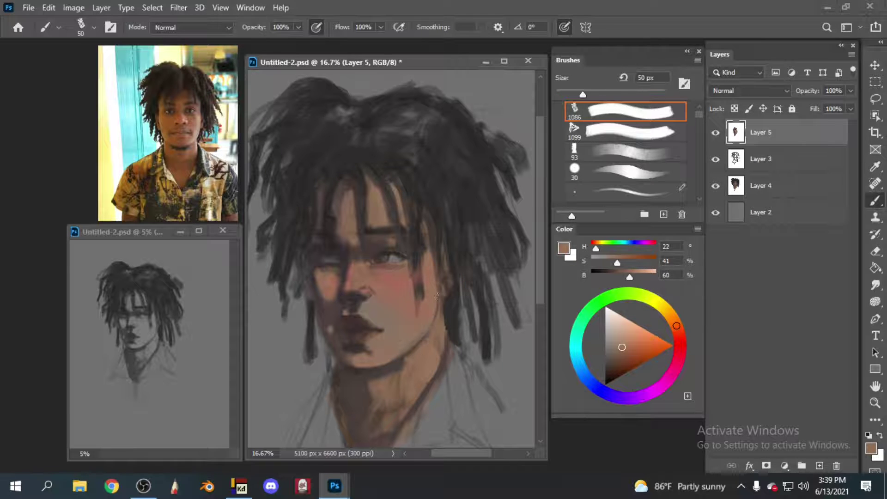
# - Darken the jaw and cheek edge with dark strokes and dabs, then resample skin
pyautogui.keyDown('alt'); pyautogui.click(420, 329); pyautogui.keyUp('alt')
pyautogui.moveTo(430, 335); pyautogui.dragTo(439, 300)
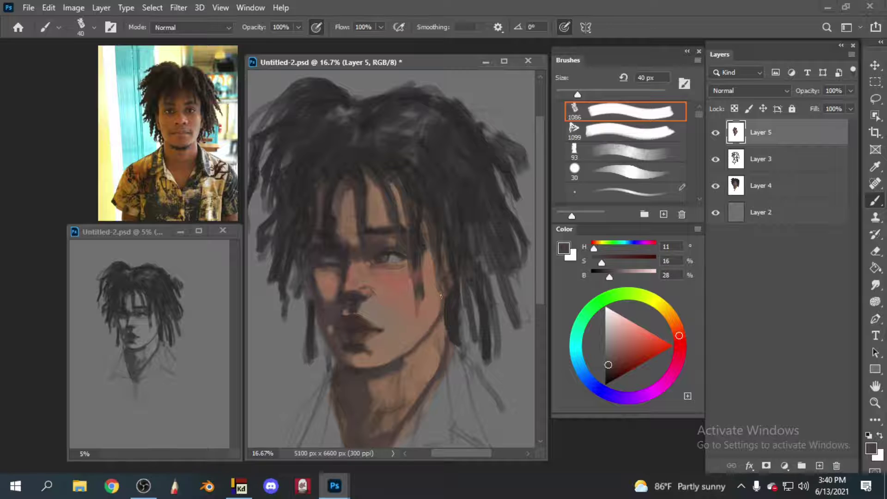
pyautogui.keyDown('alt'); pyautogui.click(441, 319); pyautogui.keyUp('alt')
pyautogui.keyDown('alt'); pyautogui.click(442, 319); pyautogui.keyUp('alt')
pyautogui.moveTo(443, 349); pyautogui.dragTo(443, 319)
pyautogui.keyDown('alt'); pyautogui.click(441, 289); pyautogui.keyUp('alt')
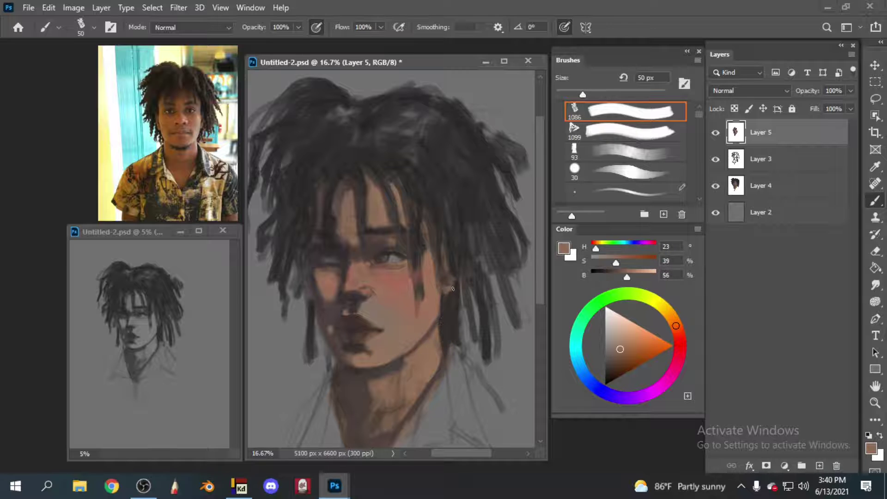
pyautogui.press('[')
pyautogui.press('[')
pyautogui.press('[')
pyautogui.keyDown('alt'); pyautogui.click(439, 318); pyautogui.keyUp('alt')
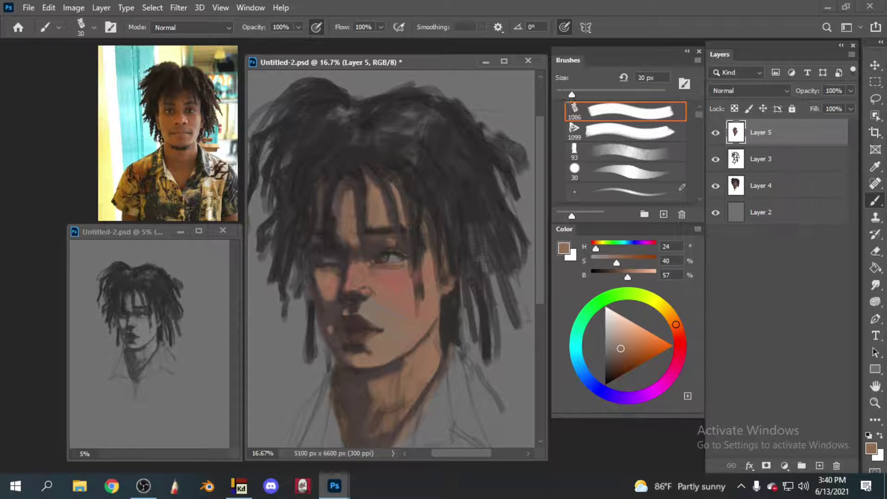
# - Paint two near-black strands through the hair, then pick a lighter brown
pyautogui.keyDown('alt'); pyautogui.click(476, 333); pyautogui.keyUp('alt')
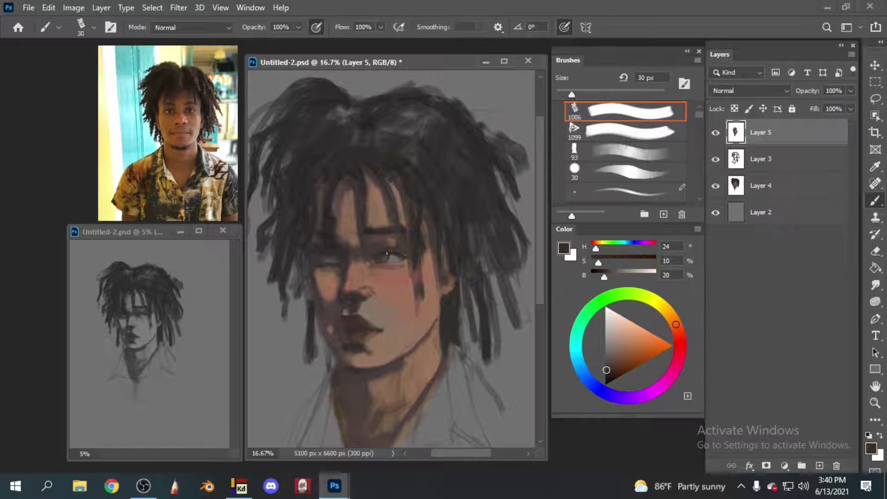
pyautogui.keyDown('alt'); pyautogui.click(370, 208); pyautogui.keyUp('alt')
pyautogui.press(']')
pyautogui.moveTo(354, 119); pyautogui.dragTo(364, 191)
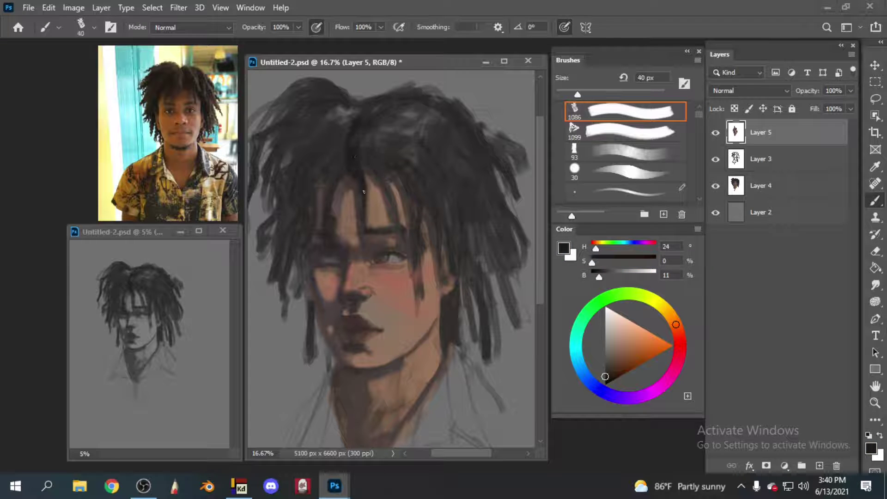
pyautogui.keyDown('alt'); pyautogui.click(354, 146); pyautogui.keyUp('alt')
pyautogui.moveTo(361, 121); pyautogui.dragTo(397, 226)
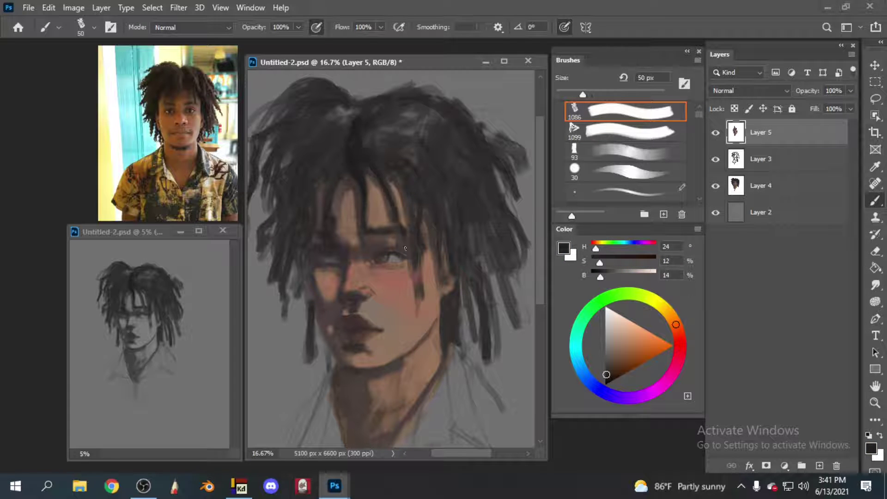
pyautogui.press(']')
pyautogui.press(']')
pyautogui.press(']')
pyautogui.moveTo(342, 102)
pyautogui.mouseDown()
pyautogui.moveTo(370, 111)
pyautogui.moveTo(359, 115)
pyautogui.moveTo(399, 181)
pyautogui.moveTo(356, 154)
pyautogui.moveTo(369, 98)
pyautogui.mouseUp()
pyautogui.click(611, 354)
# - Sample the darkest hair colour and paint dark strands down the hair
pyautogui.press('[')
pyautogui.press('[')
pyautogui.press('[')
pyautogui.press('[')
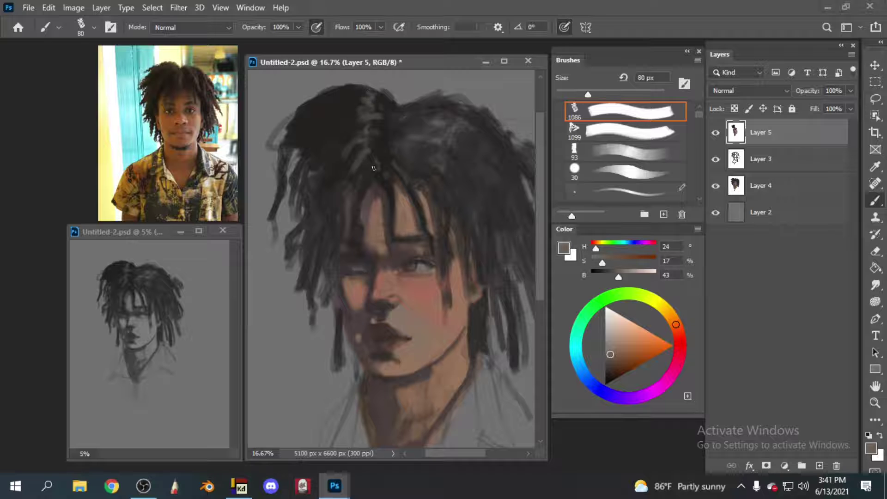
pyautogui.keyDown('alt'); pyautogui.click(368, 194); pyautogui.keyUp('alt')
pyautogui.press('[')
pyautogui.keyDown('alt'); pyautogui.click(342, 118); pyautogui.keyUp('alt')
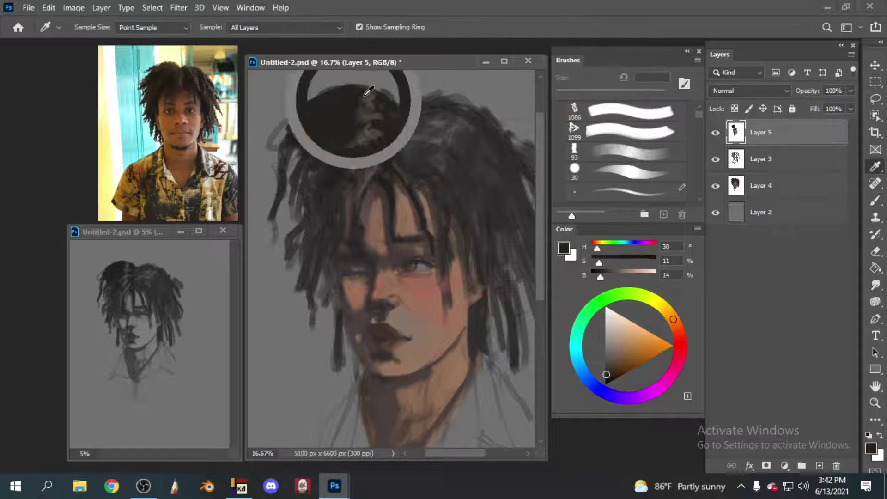
pyautogui.press(']')
pyautogui.moveTo(369, 90)
pyautogui.mouseDown()
pyautogui.moveTo(346, 206)
pyautogui.moveTo(356, 296)
pyautogui.mouseUp()
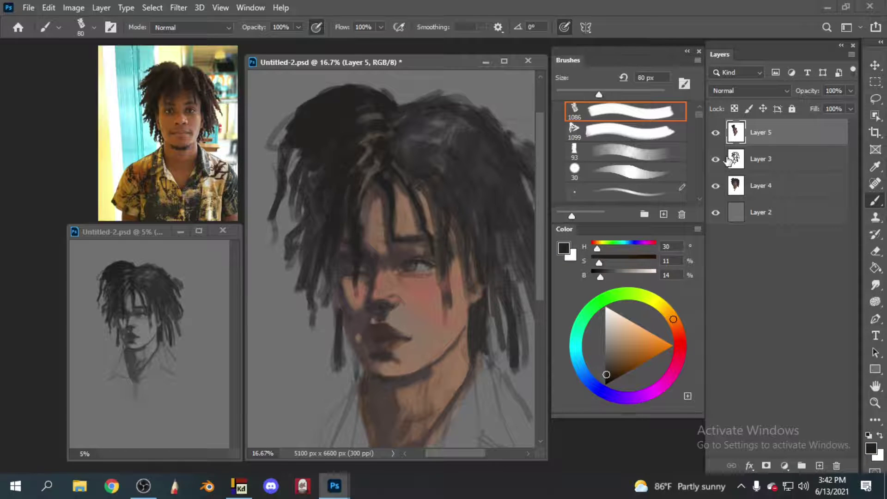
# - Switch to a tapered brush and paint dark strands along the hair's left edge
pyautogui.press('.')
pyautogui.moveTo(319, 171)
pyautogui.mouseDown()
pyautogui.moveTo(296, 226)
pyautogui.moveTo(287, 296)
pyautogui.mouseUp()
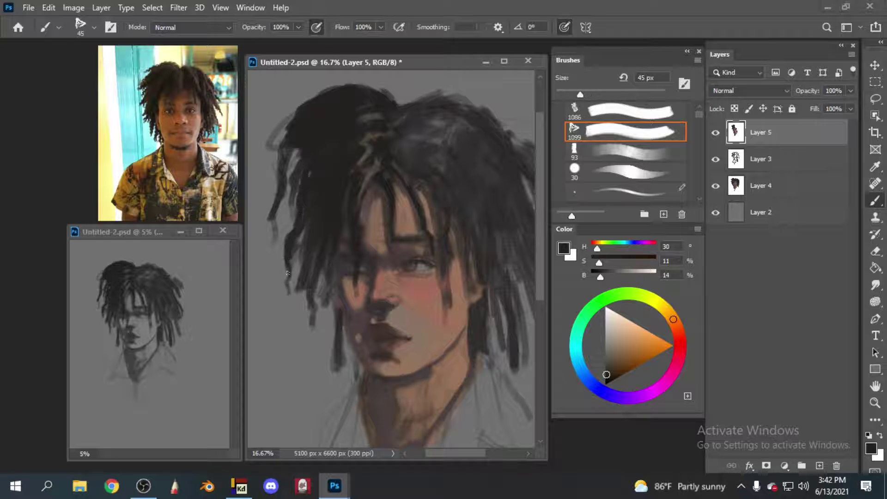
pyautogui.moveTo(305, 227); pyautogui.dragTo(288, 316)
pyautogui.moveTo(302, 150); pyautogui.dragTo(289, 199)
pyautogui.moveTo(296, 104)
pyautogui.mouseDown()
pyautogui.moveTo(263, 157)
pyautogui.moveTo(261, 199)
pyautogui.mouseUp()
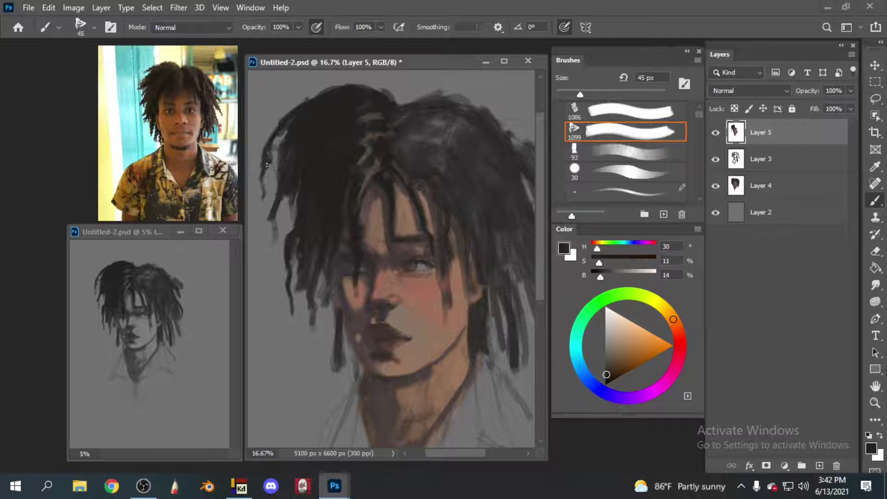
pyautogui.moveTo(284, 129)
pyautogui.mouseDown()
pyautogui.moveTo(268, 189)
pyautogui.moveTo(277, 268)
pyautogui.mouseUp()
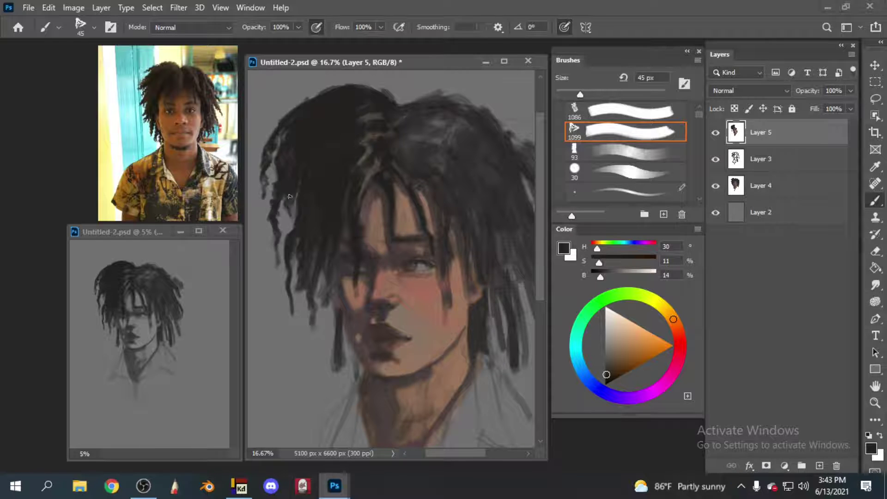
pyautogui.moveTo(293, 191); pyautogui.dragTo(287, 234)
pyautogui.moveTo(296, 264); pyautogui.dragTo(289, 289)
pyautogui.press(']')
pyautogui.moveTo(292, 282); pyautogui.dragTo(294, 337)
# - Add dark strands to the lower-left and centre hair and across the top
pyautogui.moveTo(298, 238); pyautogui.dragTo(305, 336)
pyautogui.moveTo(310, 252); pyautogui.dragTo(319, 341)
pyautogui.moveTo(324, 268); pyautogui.dragTo(328, 316)
pyautogui.moveTo(344, 224); pyautogui.dragTo(355, 307)
pyautogui.press(']')
pyautogui.press(']')
pyautogui.press(']')
pyautogui.moveTo(365, 93); pyautogui.dragTo(402, 100)
# - Fill in dark dreadlock strokes beside the lower left side of the face
pyautogui.moveTo(317, 314); pyautogui.dragTo(320, 351)
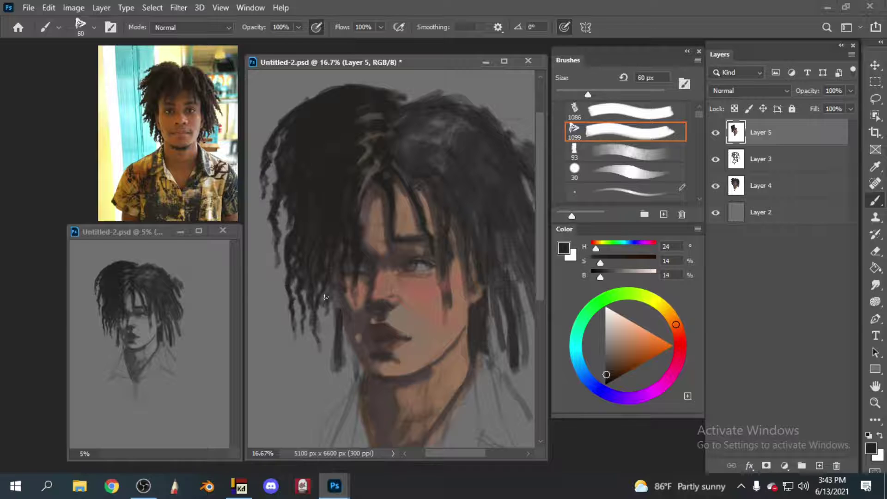
pyautogui.moveTo(340, 291); pyautogui.dragTo(325, 323)
pyautogui.moveTo(338, 252); pyautogui.dragTo(339, 266)
pyautogui.press('[')
pyautogui.press('[')
pyautogui.press('[')
pyautogui.moveTo(344, 325)
pyautogui.mouseDown()
pyautogui.moveTo(347, 383)
pyautogui.moveTo(354, 369)
pyautogui.moveTo(355, 381)
pyautogui.mouseUp()
pyautogui.moveTo(329, 307); pyautogui.dragTo(342, 391)
pyautogui.moveTo(337, 356); pyautogui.dragTo(329, 391)
pyautogui.moveTo(393, 221); pyautogui.dragTo(361, 246)
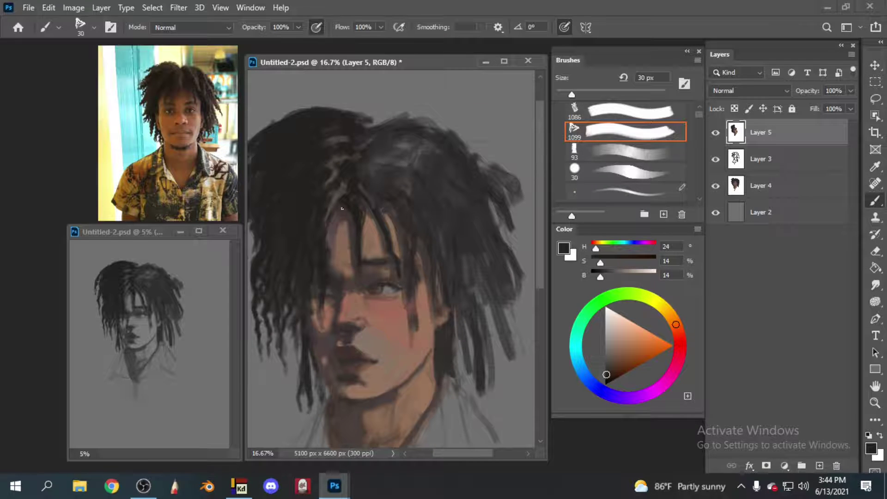
# - Sample brown skin and darker shadow tones from the face to shade around the eyes
pyautogui.keyDown('alt'); pyautogui.click(337, 231); pyautogui.keyUp('alt')
pyautogui.keyDown('alt'); pyautogui.click(347, 268); pyautogui.keyUp('alt')
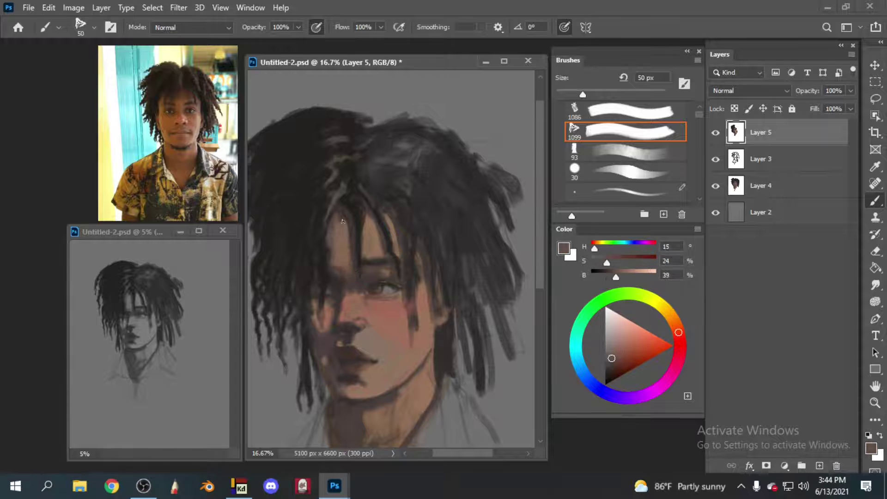
pyautogui.keyDown('alt'); pyautogui.click(365, 310); pyautogui.keyUp('alt')
pyautogui.press('[')
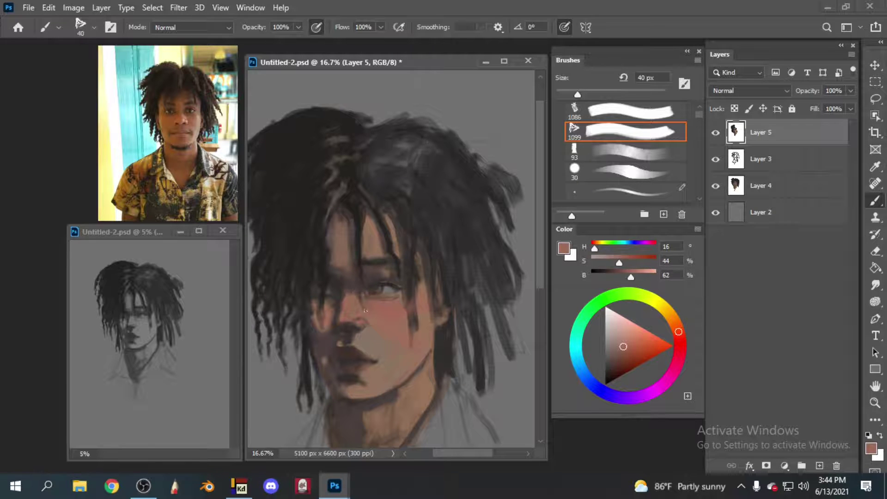
pyautogui.keyDown('alt'); pyautogui.click(343, 271); pyautogui.keyUp('alt')
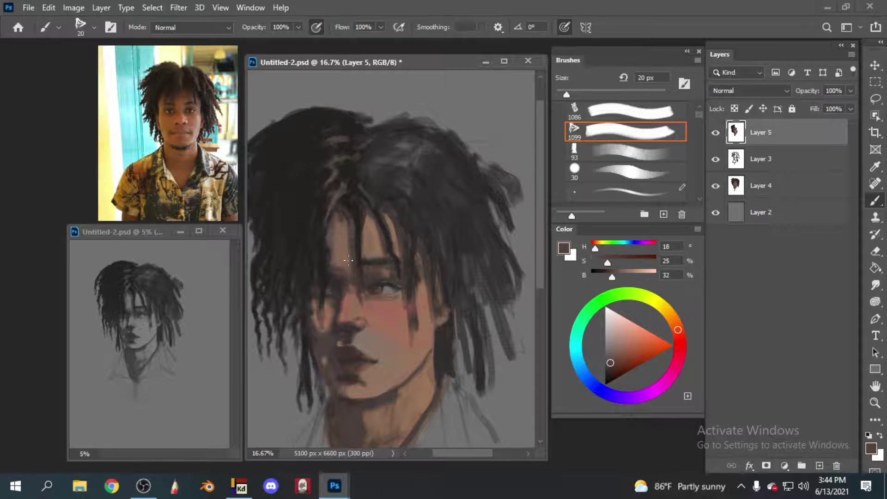
pyautogui.keyDown('alt'); pyautogui.click(360, 299); pyautogui.keyUp('alt')
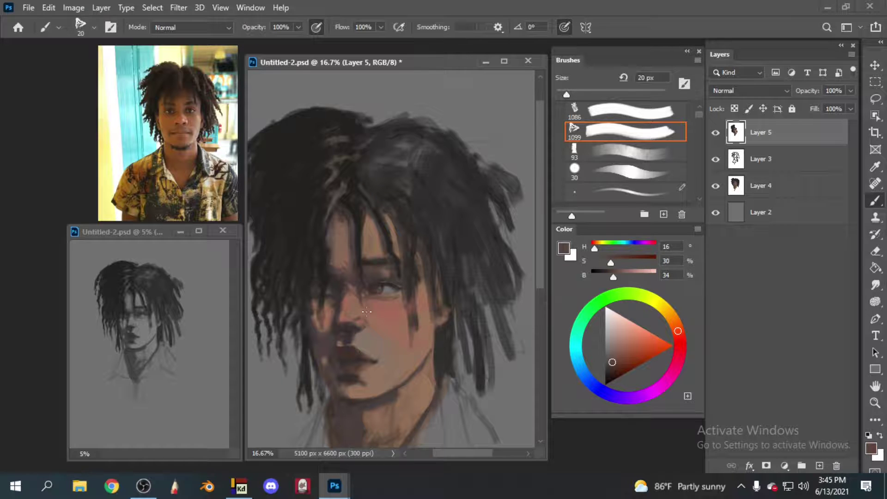
pyautogui.press(']')
pyautogui.keyDown('alt'); pyautogui.click(379, 279); pyautogui.keyUp('alt')
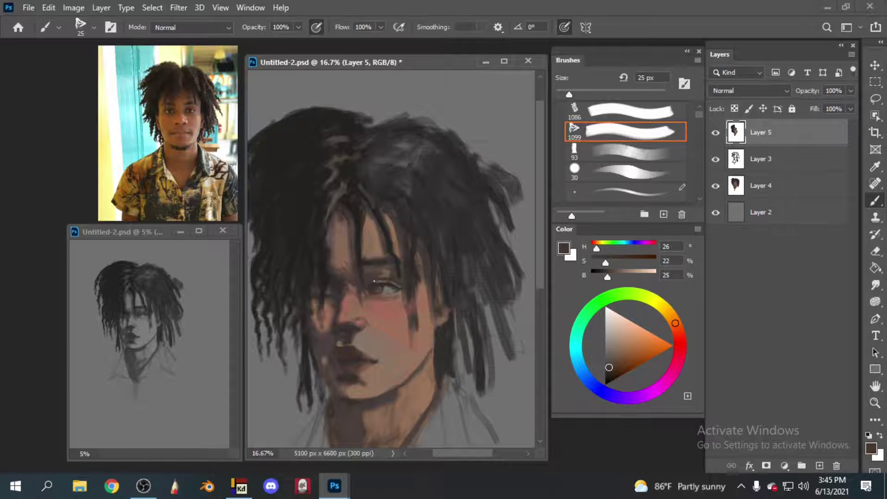
# - Refine nose shading with sampled grey, dark shadow brown and cheek skin tones
pyautogui.keyDown('alt'); pyautogui.click(369, 290); pyautogui.keyUp('alt')
pyautogui.press('[')
pyautogui.press('[')
pyautogui.press('[')
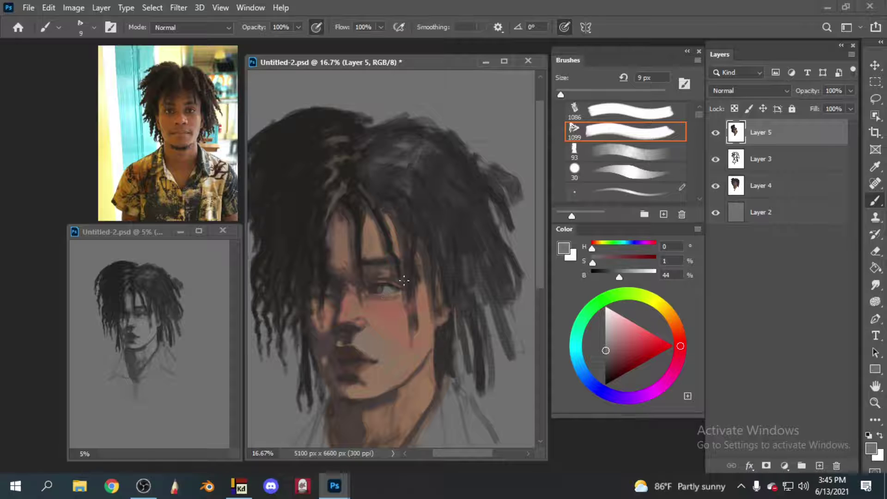
pyautogui.press(']')
pyautogui.press(']')
pyautogui.press(']')
pyautogui.keyDown('alt'); pyautogui.click(384, 302); pyautogui.keyUp('alt')
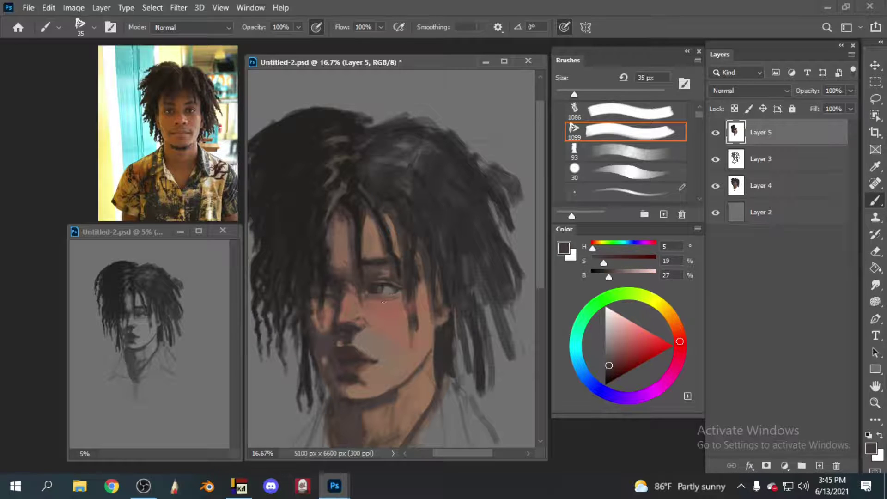
pyautogui.press('[')
pyautogui.press('[')
pyautogui.keyDown('alt'); pyautogui.click(341, 279); pyautogui.keyUp('alt')
pyautogui.keyDown('alt'); pyautogui.click(372, 279); pyautogui.keyUp('alt')
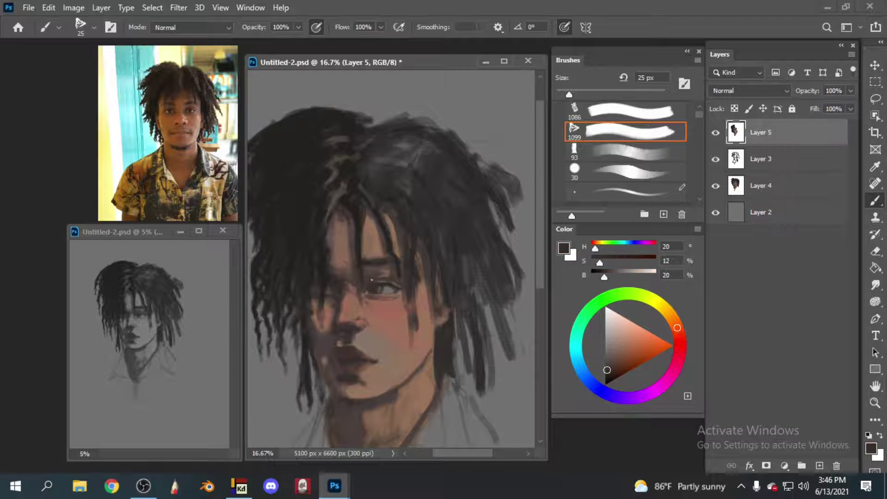
pyautogui.press(']')
pyautogui.press(']')
pyautogui.press(']')
# - Touch up the skin around the mouth using muted skin and reddish lip tones
pyautogui.keyDown('alt'); pyautogui.click(350, 367); pyautogui.keyUp('alt')
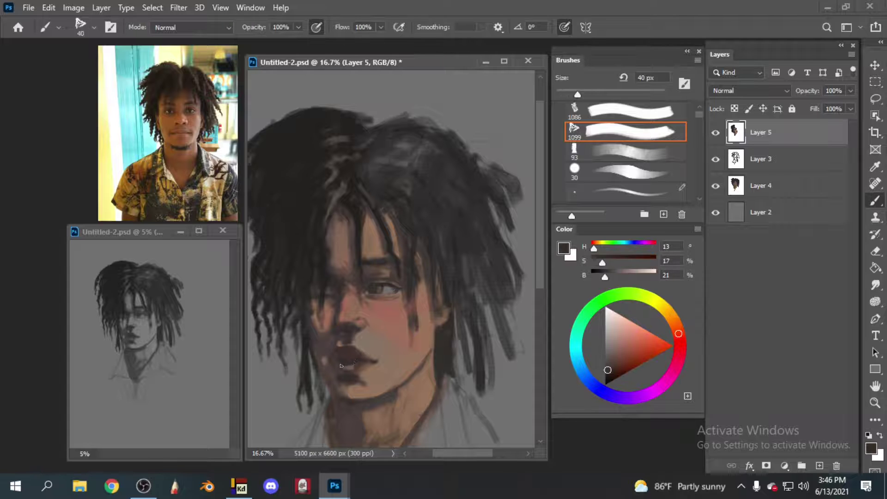
pyautogui.keyDown('alt'); pyautogui.click(355, 367); pyautogui.keyUp('alt')
pyautogui.keyDown('alt'); pyautogui.click(343, 366); pyautogui.keyUp('alt')
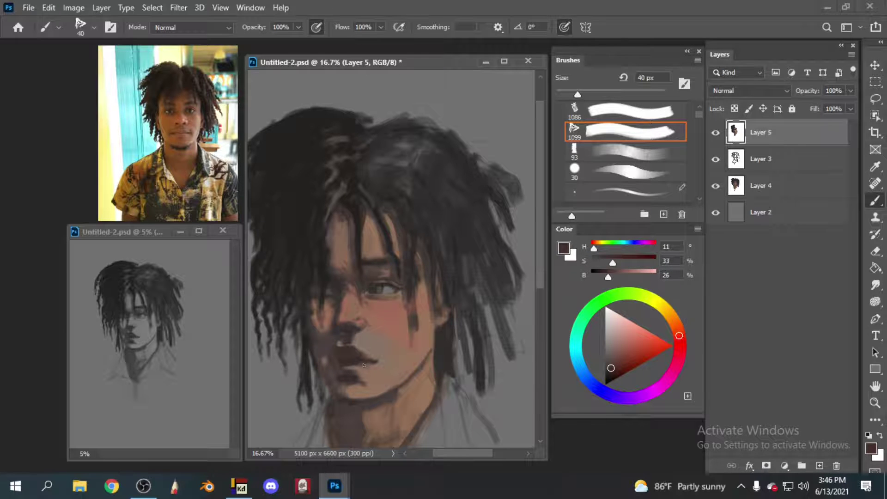
pyautogui.keyDown('alt'); pyautogui.click(364, 365); pyautogui.keyUp('alt')
pyautogui.press('[')
pyautogui.keyDown('alt'); pyautogui.click(361, 368); pyautogui.keyUp('alt')
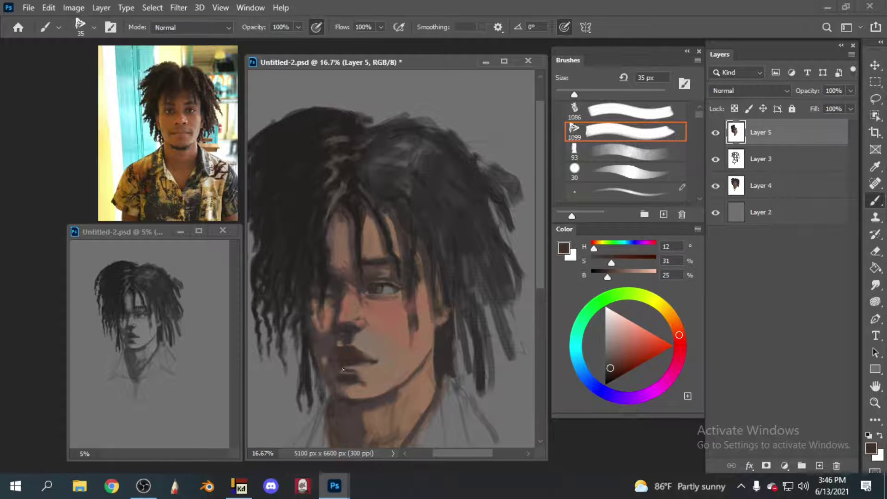
# - Shade below the lower lip with dark brown and reddish-brown sampled tones
pyautogui.press(']')
pyautogui.keyDown('alt'); pyautogui.click(366, 367); pyautogui.keyUp('alt')
pyautogui.press(']')
pyautogui.keyDown('alt'); pyautogui.click(367, 386); pyautogui.keyUp('alt')
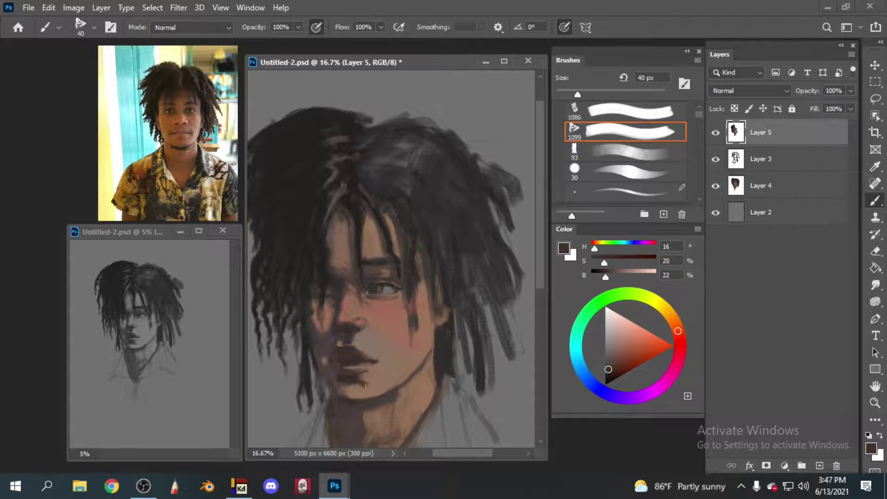
pyautogui.keyDown('alt'); pyautogui.click(350, 387); pyautogui.keyUp('alt')
pyautogui.keyDown('alt'); pyautogui.click(328, 364); pyautogui.keyUp('alt')
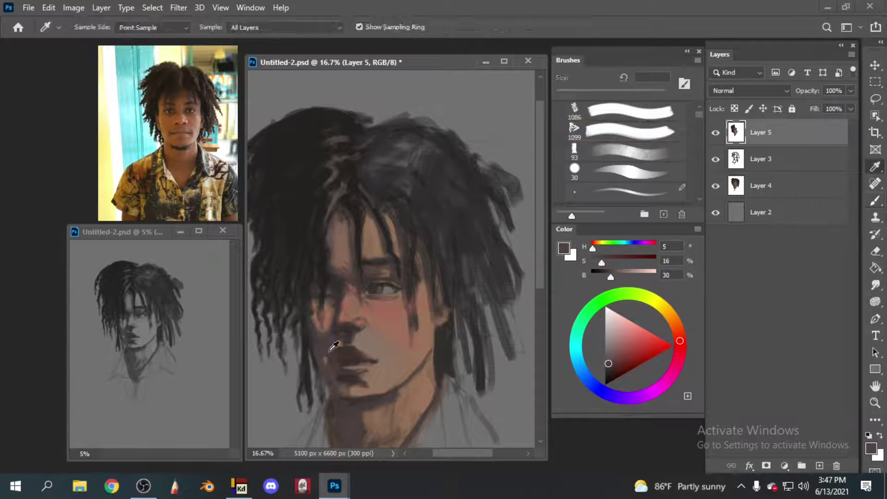
pyautogui.press('[')
pyautogui.press('[')
pyautogui.press('[')
# - Sample near-black and paint dark strands into the upper and top hair
pyautogui.keyDown('alt'); pyautogui.click(365, 139); pyautogui.keyUp('alt')
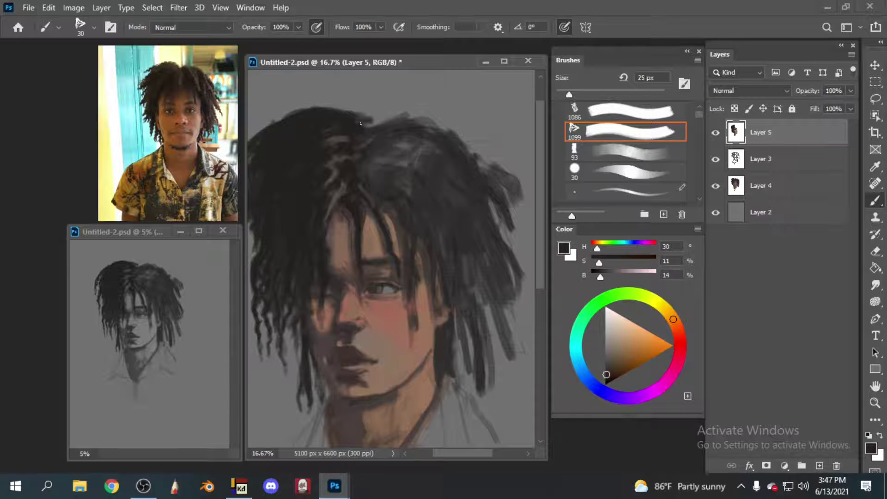
pyautogui.press(']')
pyautogui.press(']')
pyautogui.press(']')
pyautogui.moveTo(384, 185)
pyautogui.mouseDown()
pyautogui.moveTo(363, 131)
pyautogui.moveTo(374, 203)
pyautogui.mouseUp()
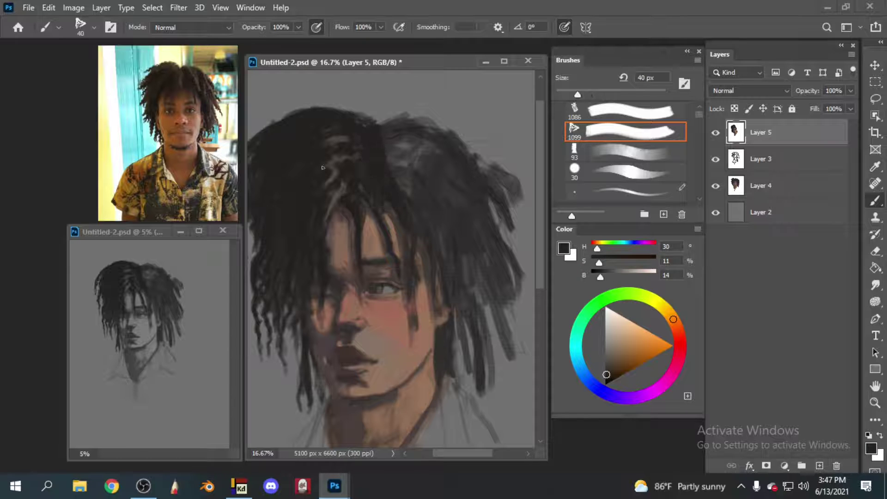
pyautogui.keyDown('alt'); pyautogui.click(389, 175); pyautogui.keyUp('alt')
pyautogui.press(']')
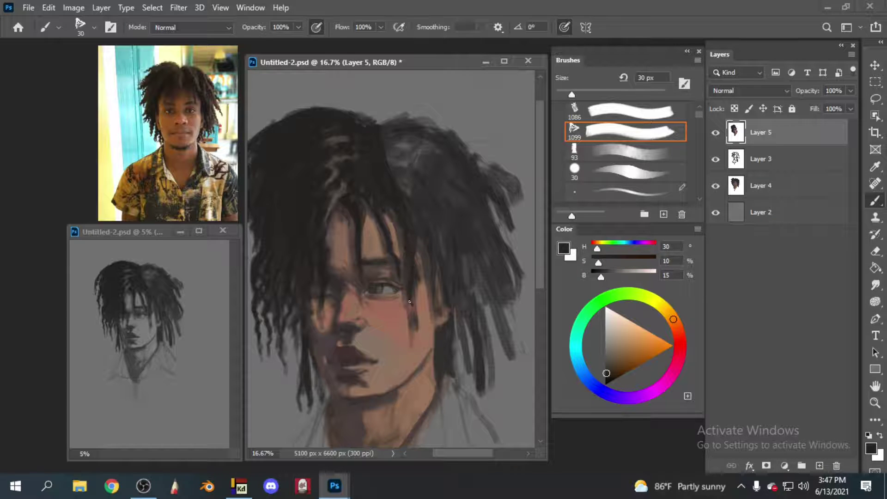
pyautogui.press(']')
pyautogui.moveTo(377, 124)
pyautogui.mouseDown()
pyautogui.moveTo(420, 116)
pyautogui.moveTo(414, 113)
pyautogui.mouseUp()
pyautogui.press(']')
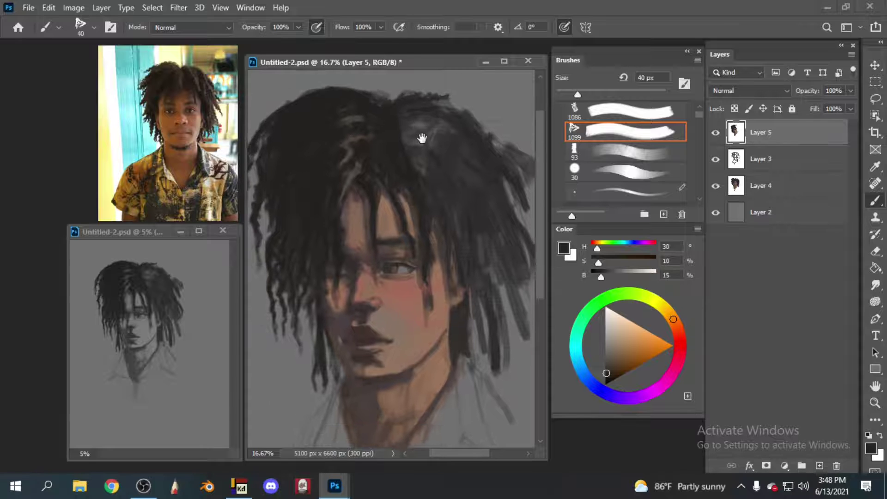
# - Merge the top painting layer down using the Layers panel menu
pyautogui.moveTo(396, 152); pyautogui.dragTo(411, 132)
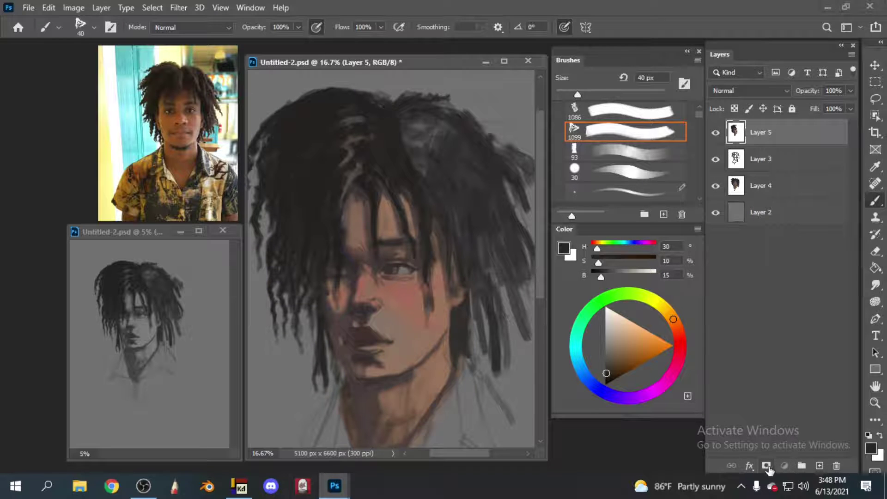
pyautogui.click(852, 54)
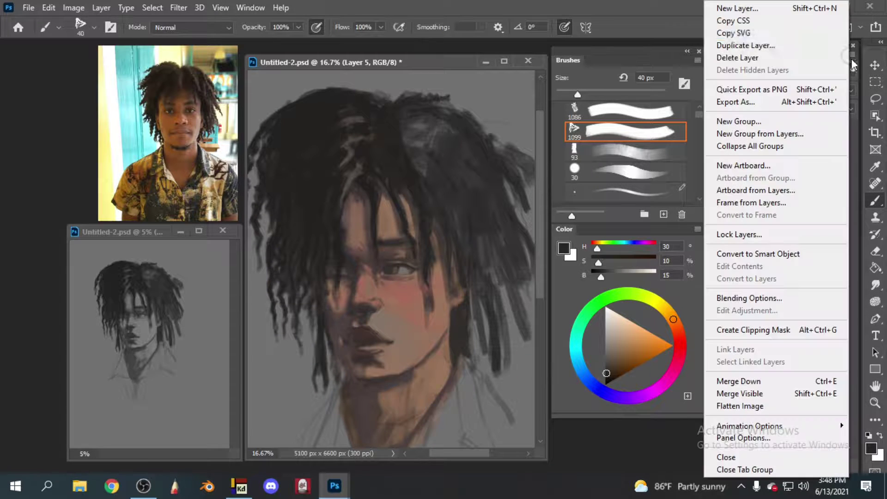
pyautogui.click(739, 380)
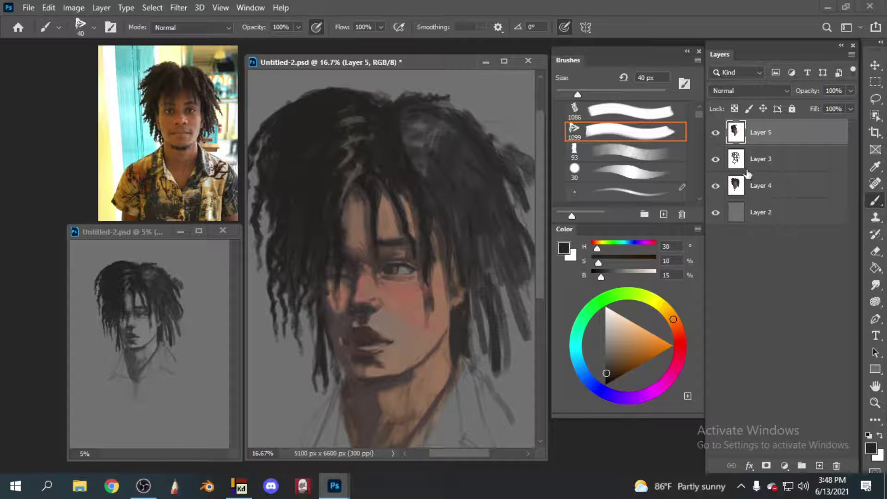
# - Select the layer below and merge the remaining layers with Ctrl+E
pyautogui.click(749, 167)
pyautogui.click(759, 91)
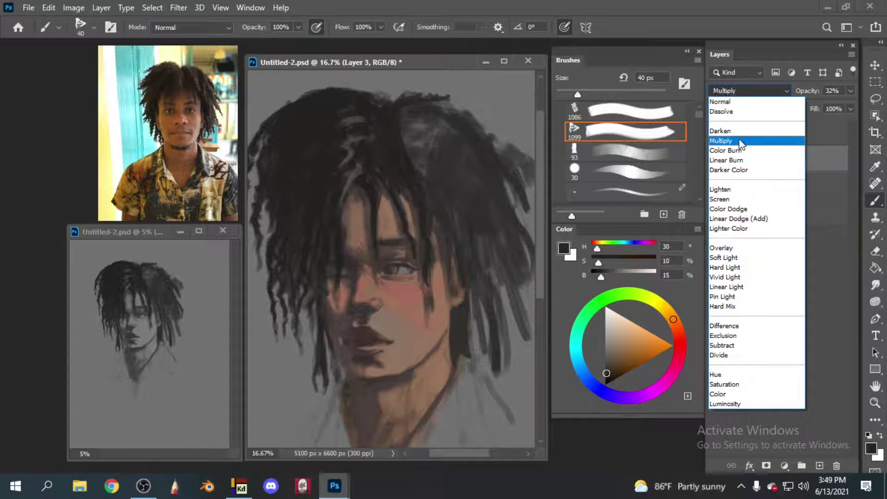
pyautogui.click(745, 129)
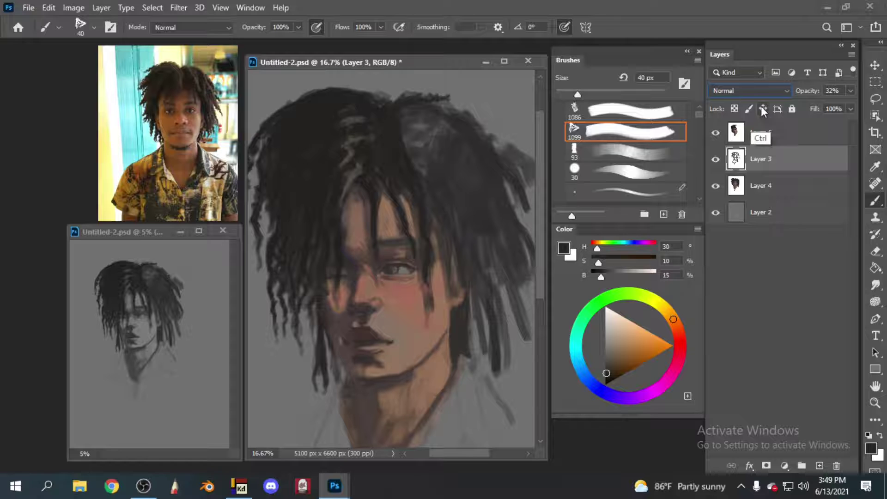
pyautogui.hotkey('ctrl', 'e')
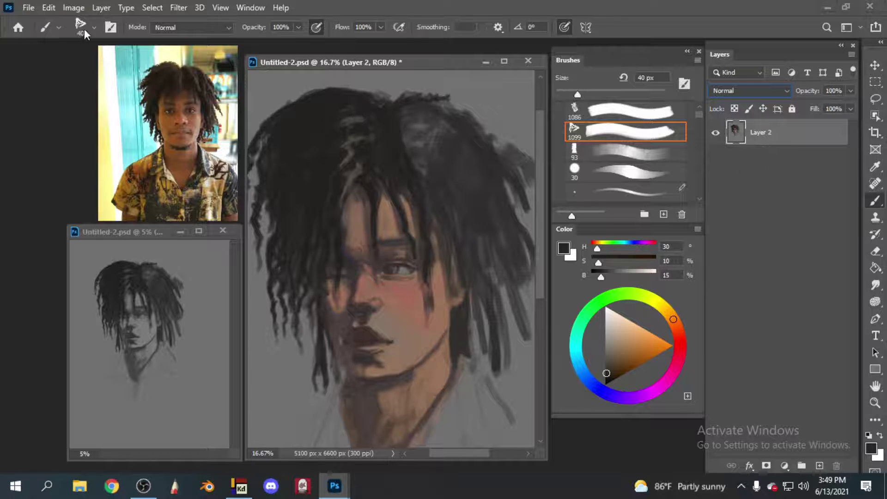
pyautogui.click(49, 8)
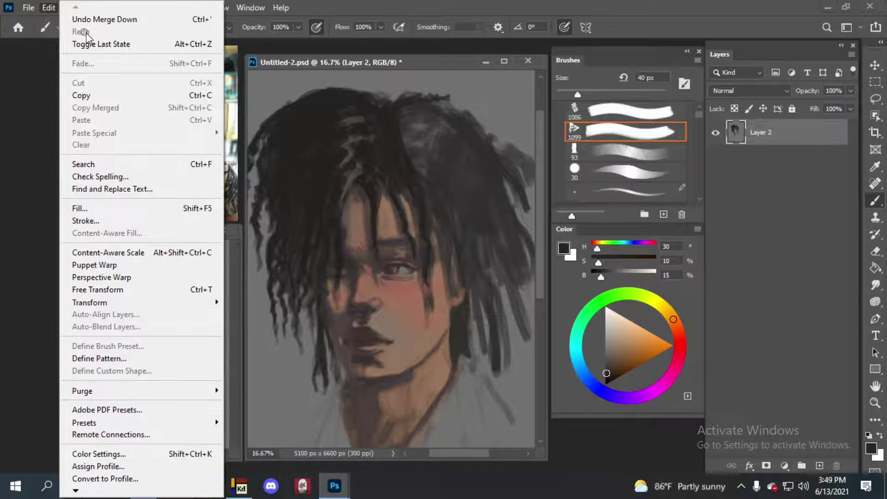
# - Assign Ctrl+; as Redo's shortcut, accepting the conflict, then merge the visible painting onto a new layer
pyautogui.press('Escape')
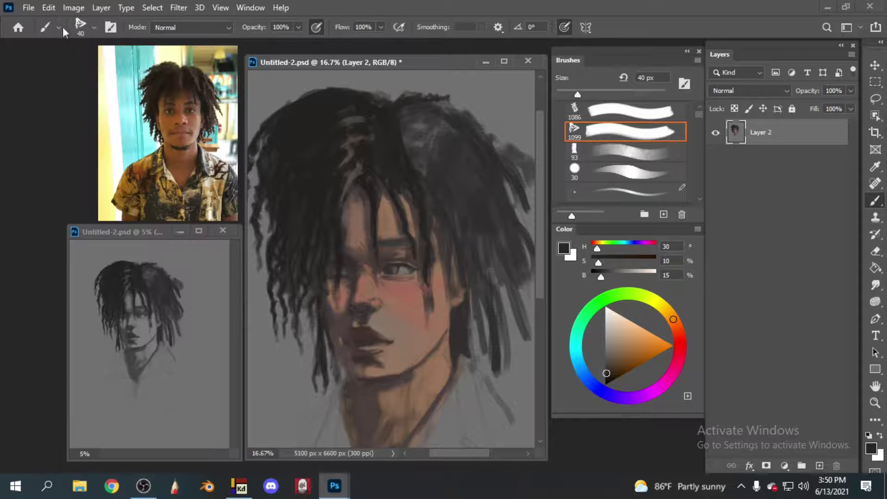
pyautogui.click(29, 8)
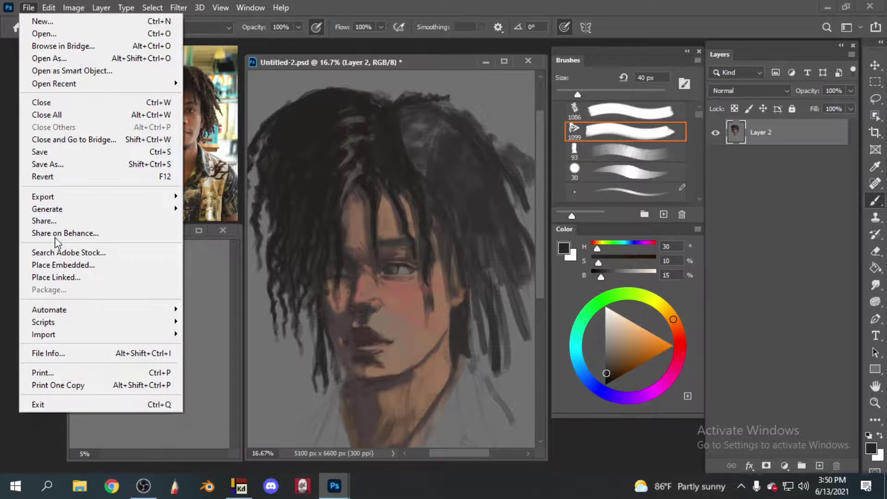
pyautogui.click(50, 453)
pyautogui.click(272, 148)
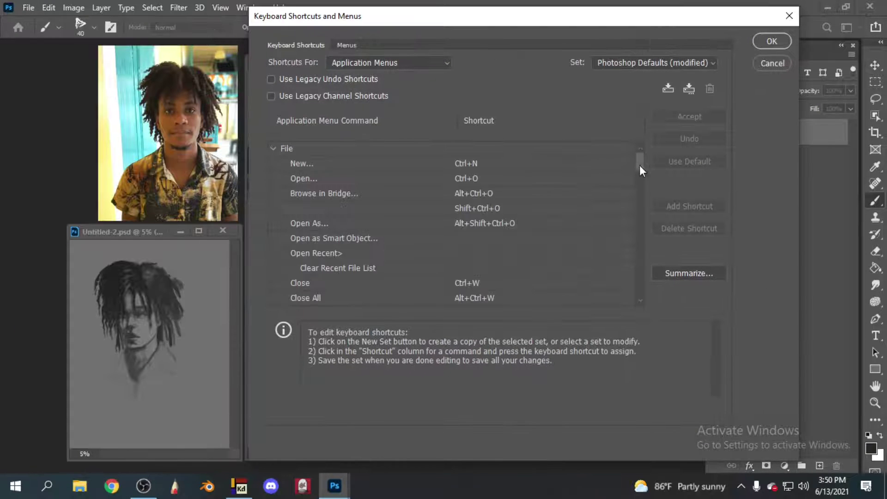
pyautogui.moveTo(640, 165)
pyautogui.mouseDown()
pyautogui.moveTo(625, 242)
pyautogui.moveTo(613, 226)
pyautogui.moveTo(622, 164)
pyautogui.mouseUp()
pyautogui.scroll(-10, 462, 221)
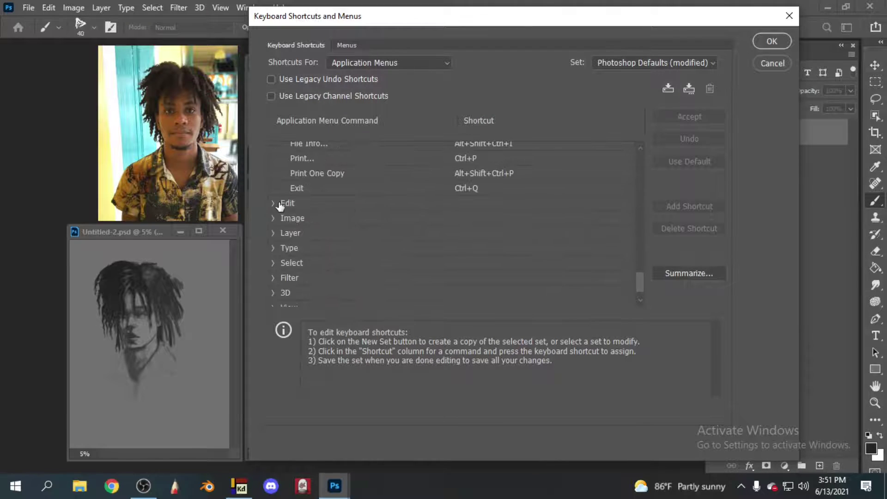
pyautogui.click(273, 203)
pyautogui.click(304, 233)
pyautogui.hotkey('ctrl', ';')
pyautogui.click(328, 411)
pyautogui.click(772, 41)
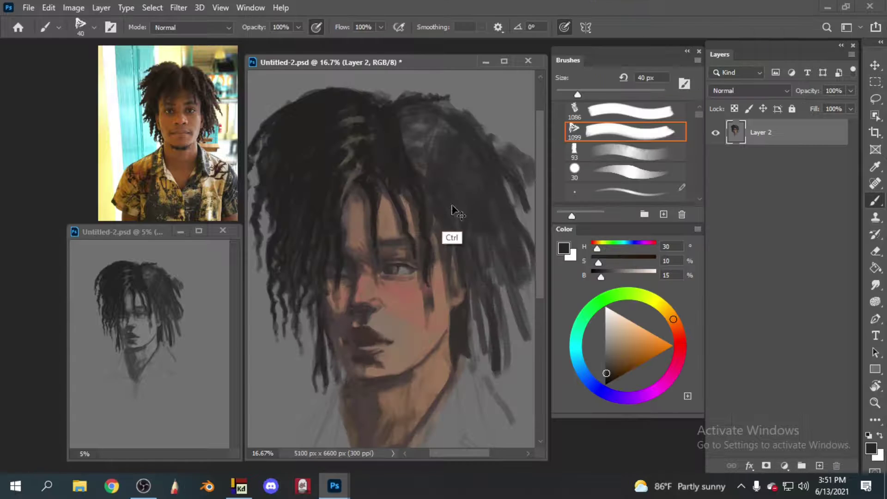
pyautogui.hotkey('ctrl', 'shift', 'alt', 'e')
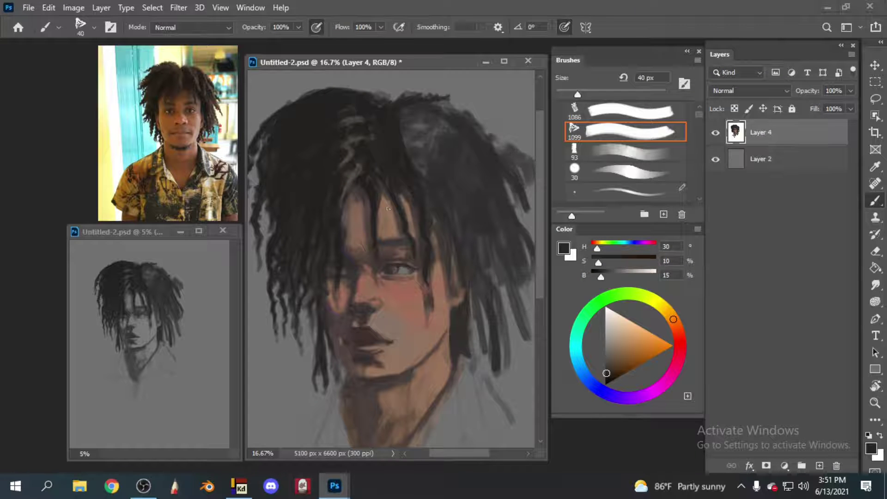
# - Zoom out, erase the ragged top edge of the hair, and repaint dark strands along it
pyautogui.hotkey('ctrl', '-')
pyautogui.press('e')
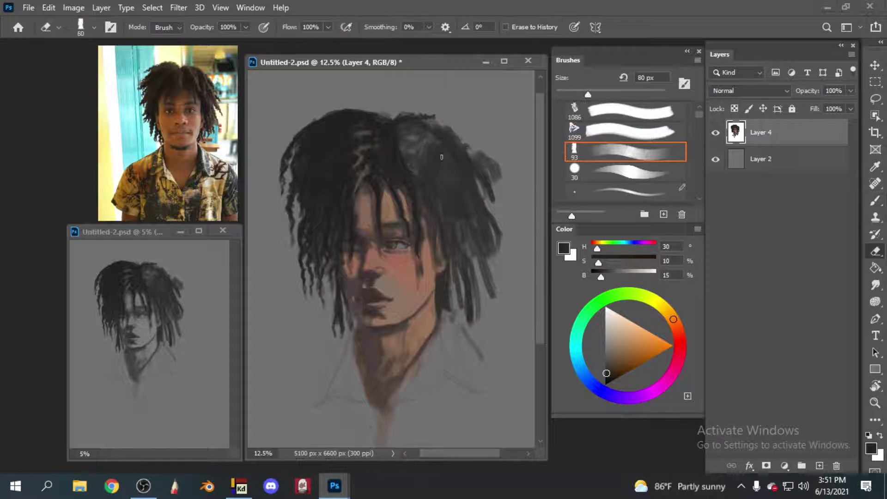
pyautogui.moveTo(389, 106)
pyautogui.mouseDown()
pyautogui.moveTo(291, 139)
pyautogui.moveTo(388, 111)
pyautogui.moveTo(328, 118)
pyautogui.moveTo(454, 127)
pyautogui.moveTo(291, 144)
pyautogui.moveTo(309, 158)
pyautogui.mouseUp()
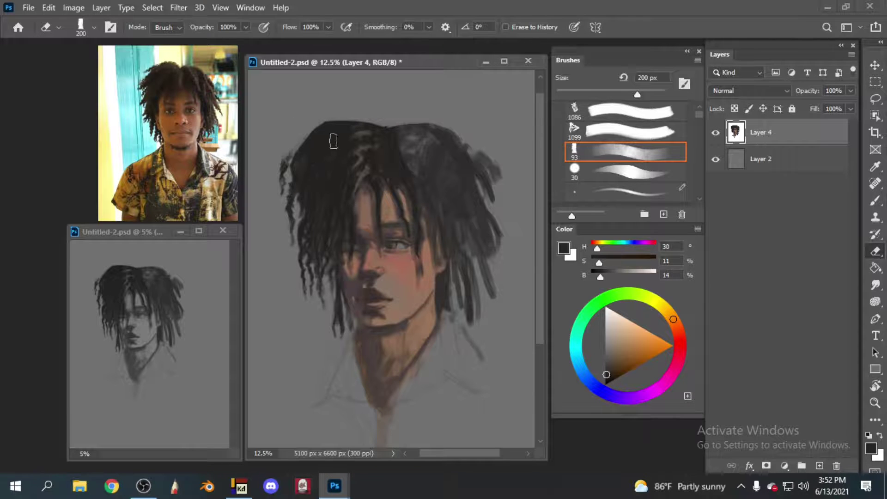
pyautogui.press('b')
pyautogui.moveTo(378, 127)
pyautogui.mouseDown()
pyautogui.moveTo(333, 118)
pyautogui.moveTo(303, 134)
pyautogui.moveTo(283, 185)
pyautogui.moveTo(294, 177)
pyautogui.moveTo(302, 219)
pyautogui.mouseUp()
# - With a smaller brush, paint sampled lighter and dark hair strokes at the left and upper hair
pyautogui.press('[')
pyautogui.press('[')
pyautogui.keyDown('alt'); pyautogui.click(362, 174); pyautogui.keyUp('alt')
pyautogui.moveTo(351, 162)
pyautogui.mouseDown()
pyautogui.moveTo(340, 200)
pyautogui.moveTo(336, 187)
pyautogui.mouseUp()
pyautogui.keyDown('alt'); pyautogui.click(339, 156); pyautogui.keyUp('alt')
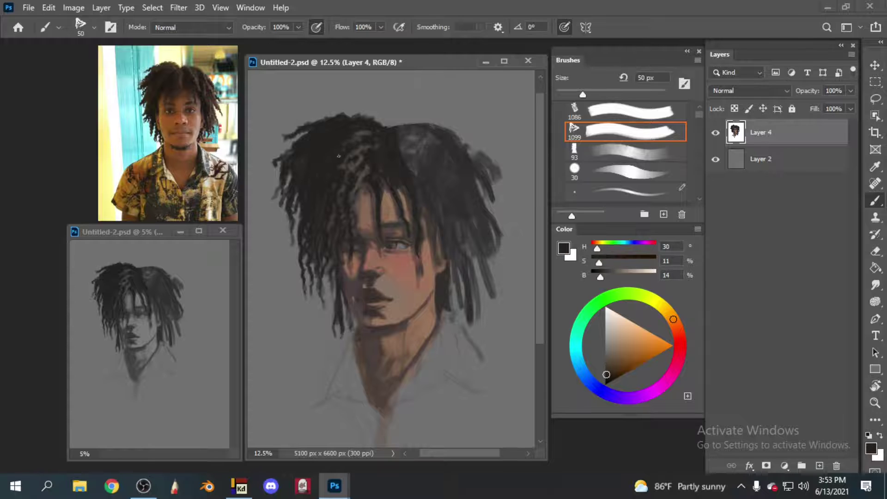
pyautogui.moveTo(361, 159); pyautogui.dragTo(362, 184)
pyautogui.keyDown('alt'); pyautogui.click(358, 134); pyautogui.keyUp('alt')
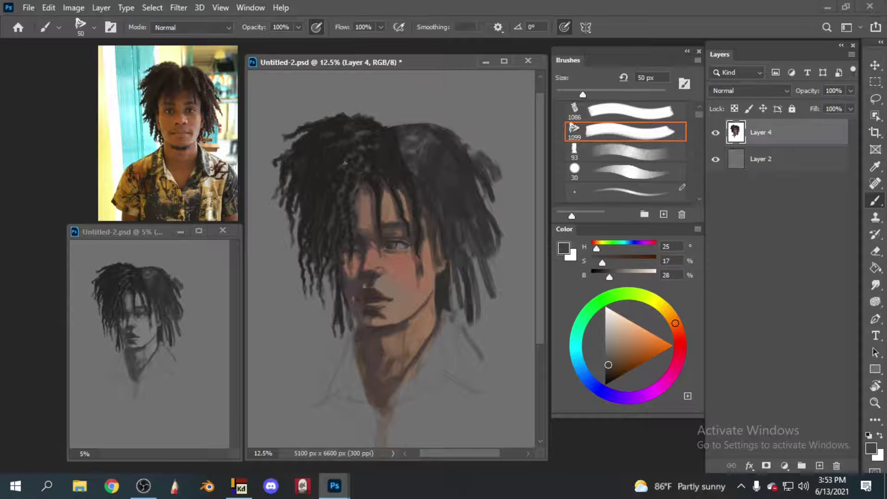
pyautogui.keyDown('alt'); pyautogui.click(329, 177); pyautogui.keyUp('alt')
pyautogui.press(']')
pyautogui.press(']')
pyautogui.press(']')
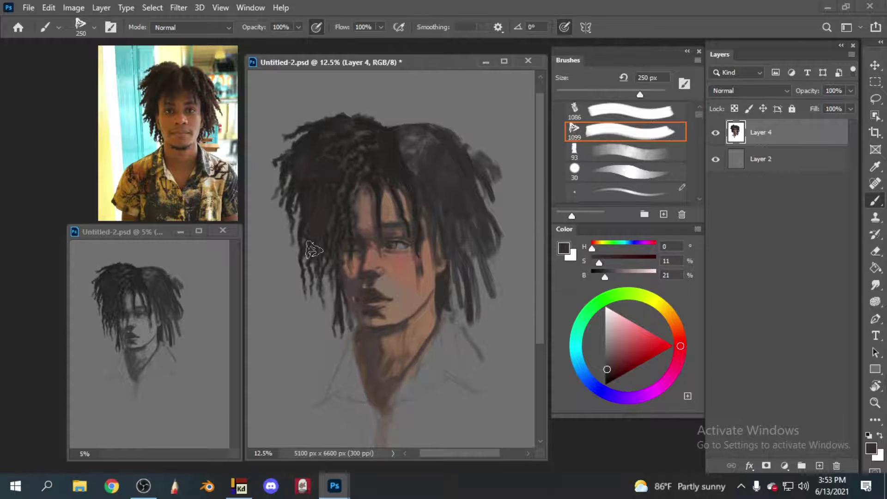
pyautogui.keyDown('alt'); pyautogui.click(328, 143); pyautogui.keyUp('alt')
pyautogui.press('[')
pyautogui.press('[')
pyautogui.press('[')
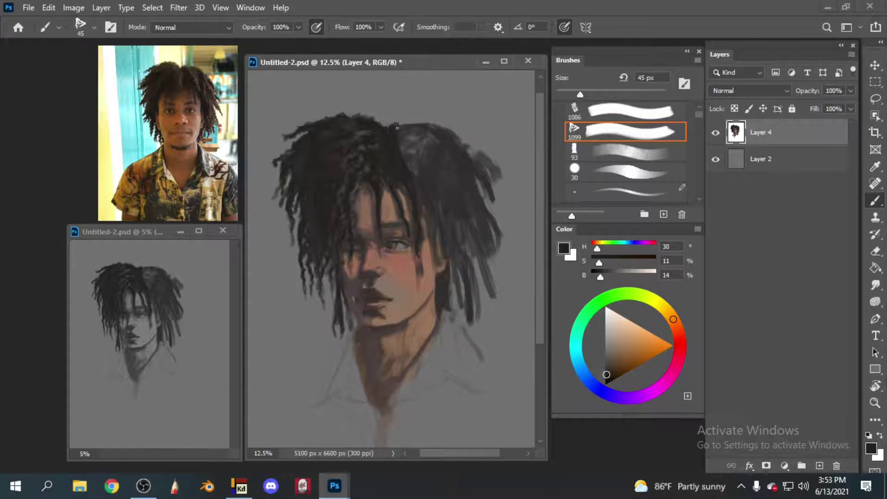
pyautogui.keyDown('alt'); pyautogui.click(414, 211); pyautogui.keyUp('alt')
# - Paint light-brown highlight strands on top of the hair, then dark strands over the upper hair
pyautogui.keyDown('alt'); pyautogui.click(403, 149); pyautogui.keyUp('alt')
pyautogui.moveTo(401, 141); pyautogui.dragTo(390, 130)
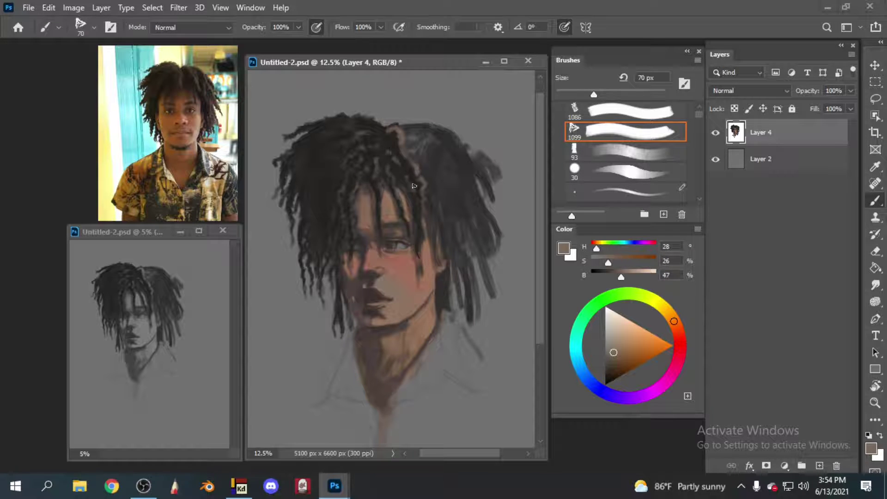
pyautogui.moveTo(414, 186); pyautogui.dragTo(419, 132)
pyautogui.keyDown('alt'); pyautogui.click(411, 166); pyautogui.keyUp('alt')
pyautogui.moveTo(409, 161)
pyautogui.mouseDown()
pyautogui.moveTo(409, 148)
pyautogui.moveTo(458, 259)
pyautogui.moveTo(442, 282)
pyautogui.moveTo(443, 273)
pyautogui.mouseUp()
# - Erase the dark strands beside the right cheek with a smaller eraser
pyautogui.press('e')
pyautogui.press('[')
pyautogui.press('[')
pyautogui.moveTo(439, 305); pyautogui.dragTo(444, 286)
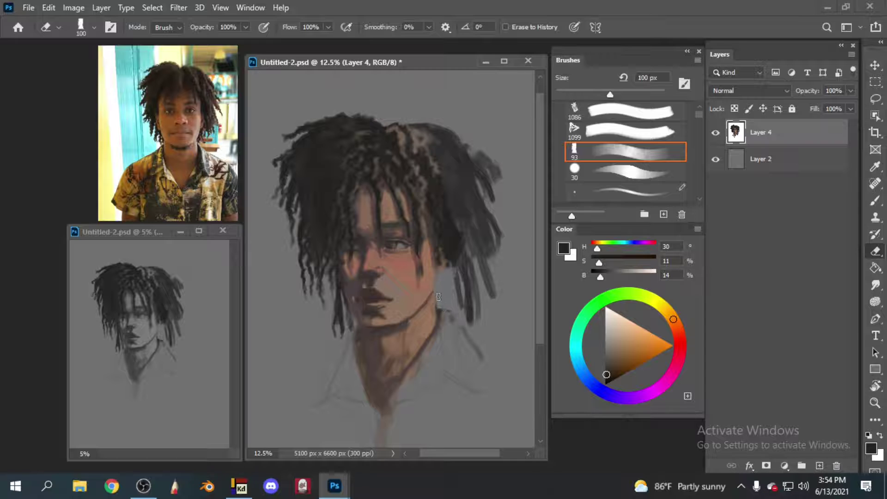
pyautogui.keyDown('alt'); pyautogui.click(440, 312); pyautogui.keyUp('alt')
pyautogui.press('b')
# - Sample the cheek skin tones and paint a dark line along the jaw
pyautogui.keyDown('alt'); pyautogui.click(428, 282); pyautogui.keyUp('alt')
pyautogui.press('[')
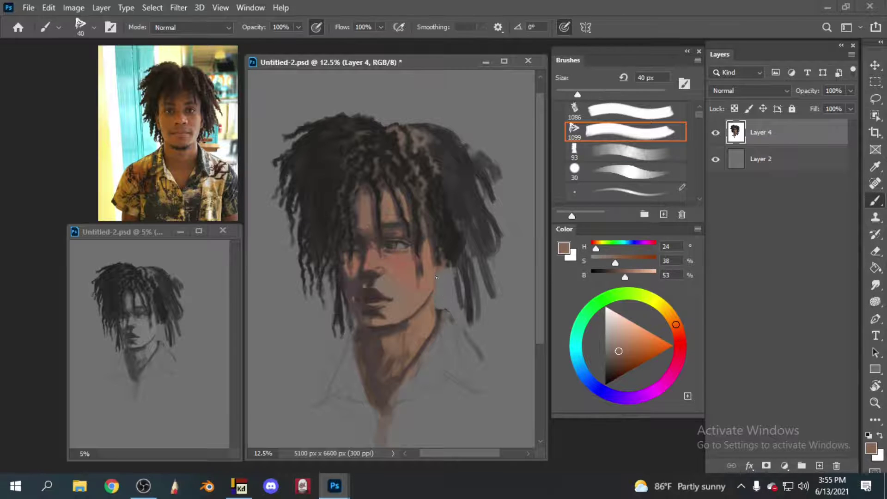
pyautogui.keyDown('alt'); pyautogui.click(434, 271); pyautogui.keyUp('alt')
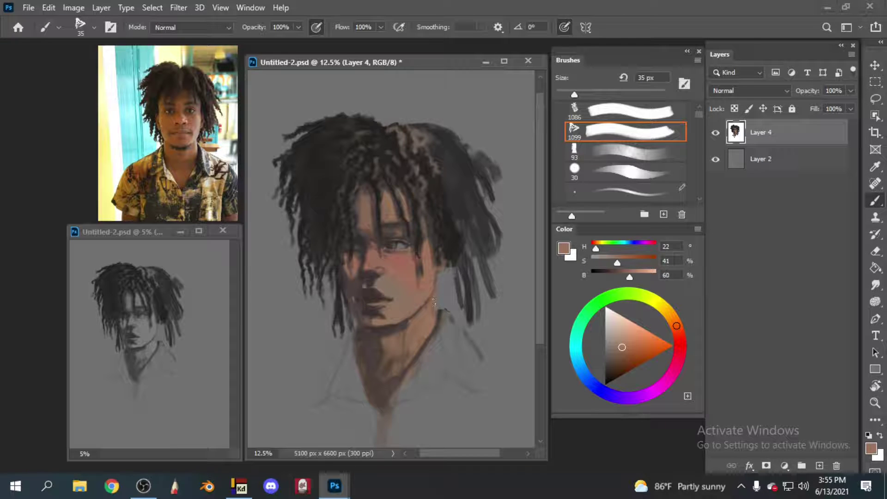
pyautogui.keyDown('alt'); pyautogui.click(433, 300); pyautogui.keyUp('alt')
pyautogui.keyDown('alt'); pyautogui.click(435, 278); pyautogui.keyUp('alt')
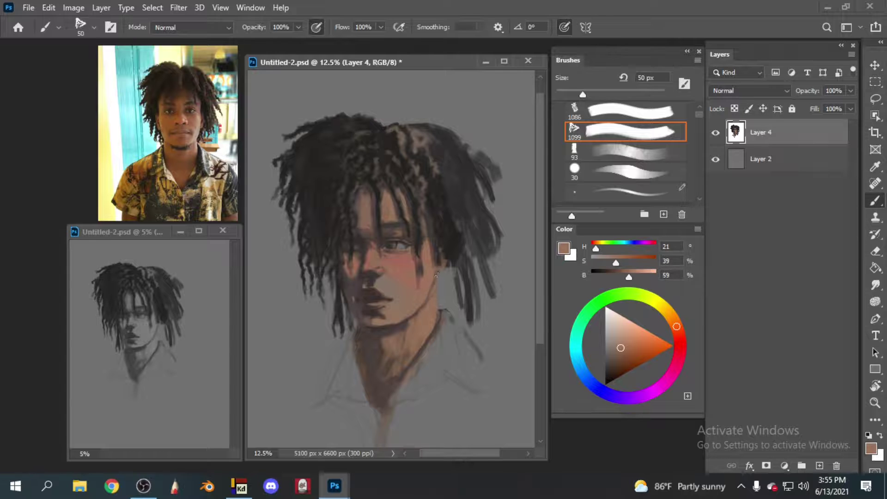
pyautogui.keyDown('alt'); pyautogui.click(440, 298); pyautogui.keyUp('alt')
pyautogui.moveTo(441, 298); pyautogui.dragTo(423, 339)
# - Sample a near-black brown and draw a dark collar line down the neck
pyautogui.keyDown('alt'); pyautogui.click(436, 298); pyautogui.keyUp('alt')
pyautogui.press('[')
pyautogui.press('[')
pyautogui.keyDown('alt'); pyautogui.click(396, 317); pyautogui.keyUp('alt')
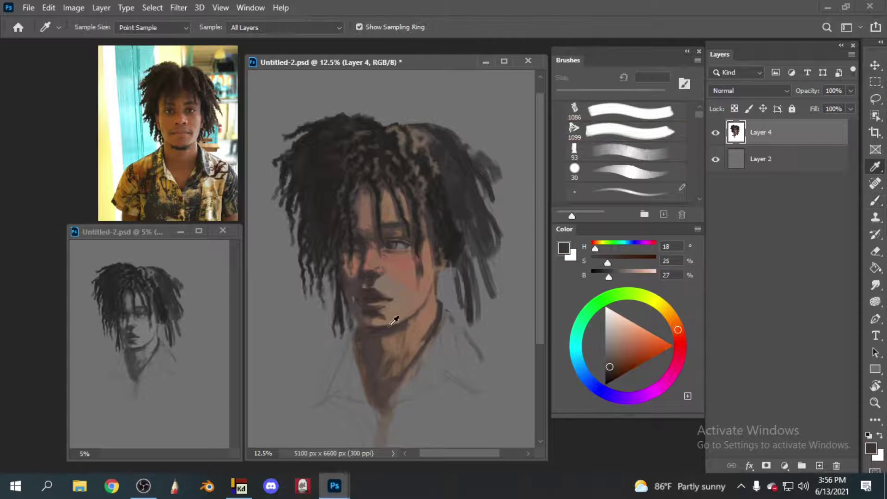
pyautogui.press(']')
pyautogui.press(']')
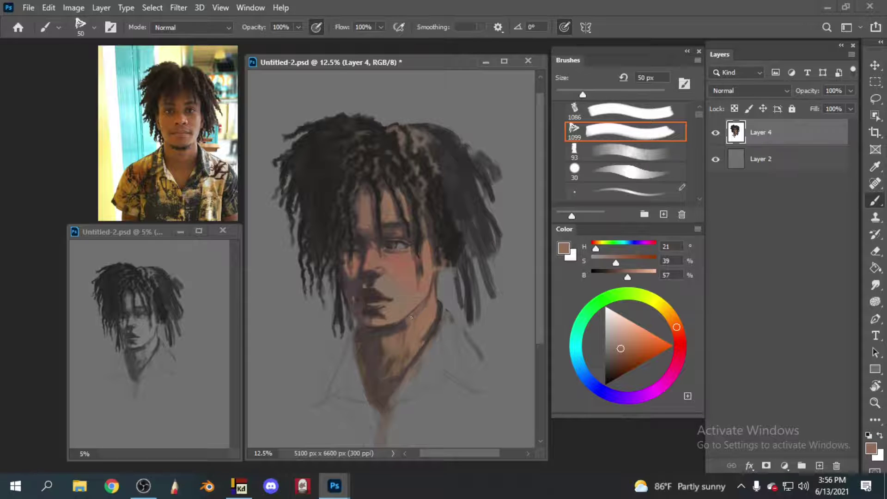
pyautogui.keyDown('alt'); pyautogui.click(364, 329); pyautogui.keyUp('alt')
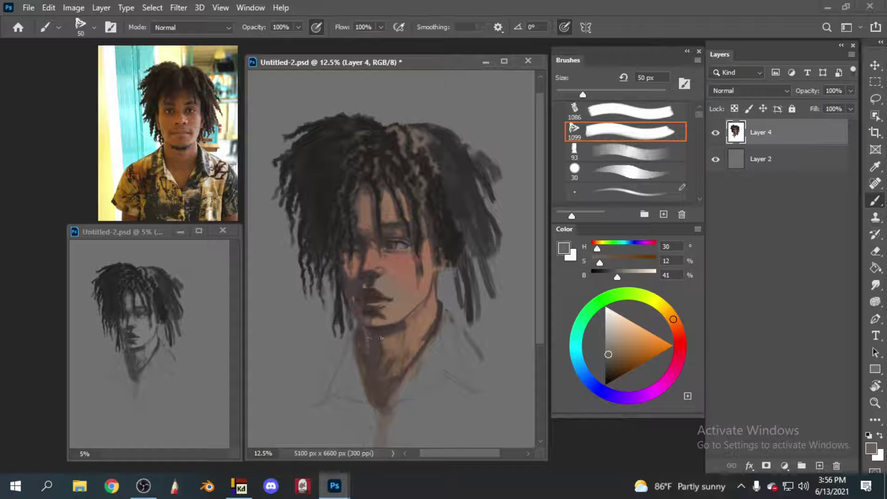
pyautogui.keyDown('alt'); pyautogui.click(444, 300); pyautogui.keyUp('alt')
pyautogui.press('[')
pyautogui.press('[')
pyautogui.press('[')
pyautogui.moveTo(441, 289); pyautogui.dragTo(480, 400)
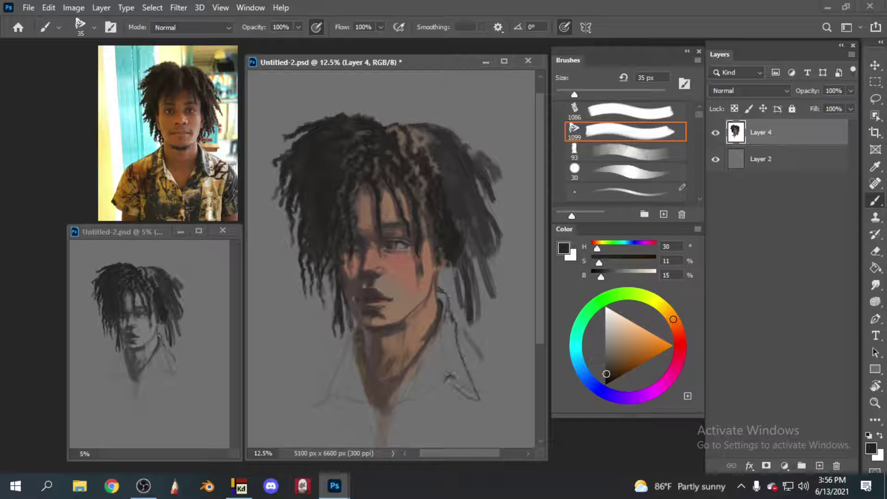
# - Darken the neck and under-jaw shadows, draw the left collar lines, and add strands beside the neck
pyautogui.moveTo(365, 349); pyautogui.dragTo(404, 375)
pyautogui.moveTo(360, 327); pyautogui.dragTo(372, 331)
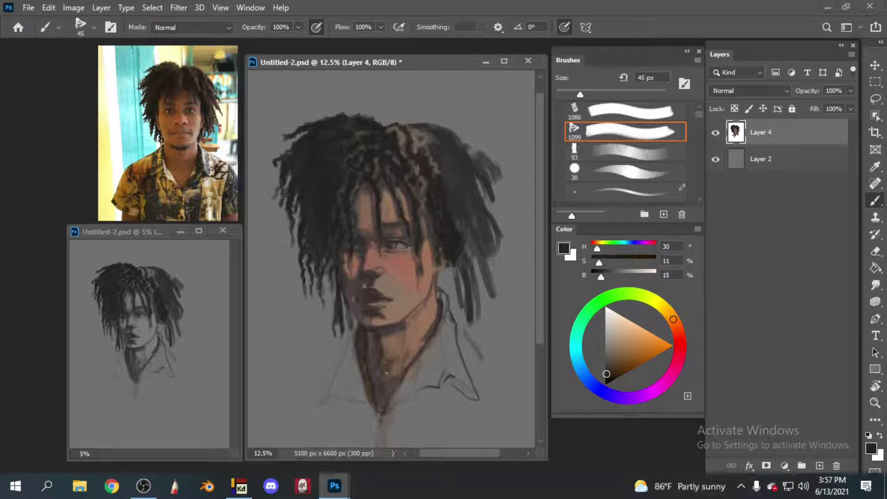
pyautogui.moveTo(343, 370)
pyautogui.mouseDown()
pyautogui.moveTo(326, 406)
pyautogui.moveTo(356, 415)
pyautogui.mouseUp()
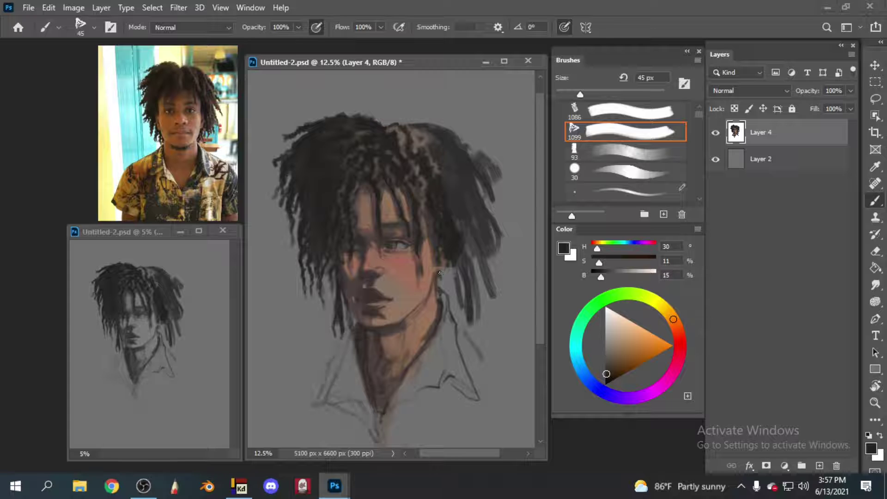
pyautogui.moveTo(440, 273); pyautogui.dragTo(443, 301)
pyautogui.moveTo(460, 254)
pyautogui.mouseDown()
pyautogui.moveTo(446, 280)
pyautogui.moveTo(464, 319)
pyautogui.mouseUp()
# - Erase to soften the hair strands on both sides of the neck
pyautogui.press('e')
pyautogui.moveTo(467, 284)
pyautogui.mouseDown()
pyautogui.moveTo(478, 323)
pyautogui.moveTo(476, 307)
pyautogui.mouseUp()
pyautogui.moveTo(353, 319); pyautogui.dragTo(332, 340)
pyautogui.press('[')
pyautogui.press('[')
pyautogui.press('[')
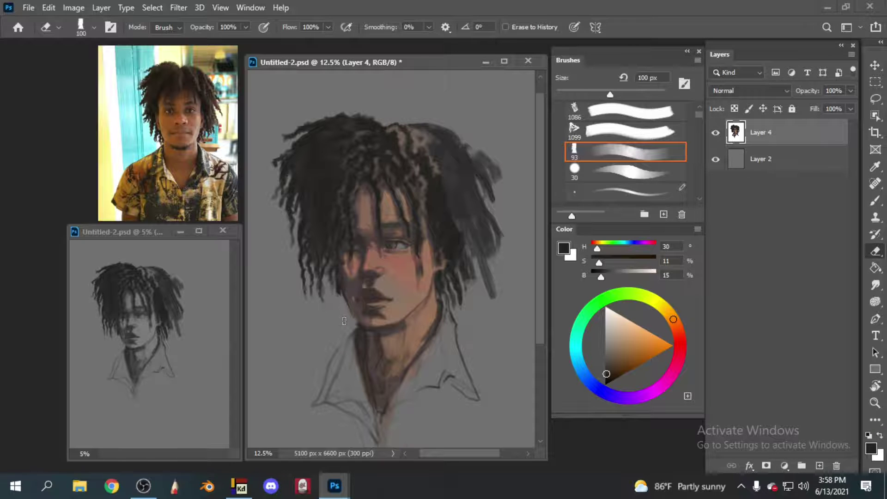
pyautogui.press('b')
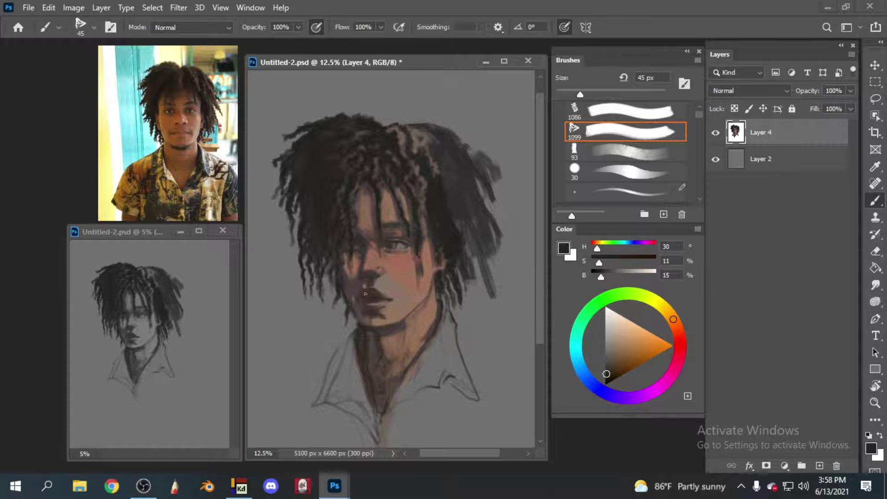
# - Sample reddish-brown, greyish-tan and warm skin tones from the face and enlarge the brush
pyautogui.keyDown('alt'); pyautogui.click(364, 314); pyautogui.keyUp('alt')
pyautogui.keyDown('alt'); pyautogui.click(366, 290); pyautogui.keyUp('alt')
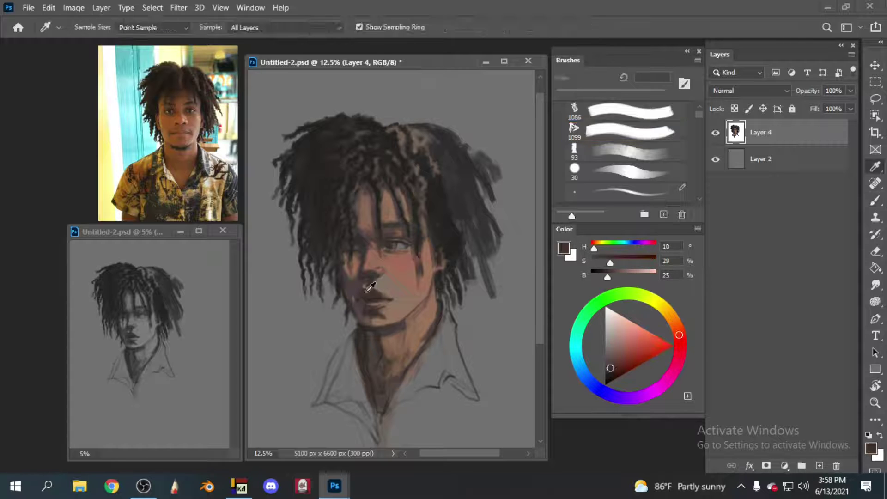
pyautogui.keyDown('alt'); pyautogui.click(408, 313); pyautogui.keyUp('alt')
pyautogui.press(']')
pyautogui.press(']')
pyautogui.press(']')
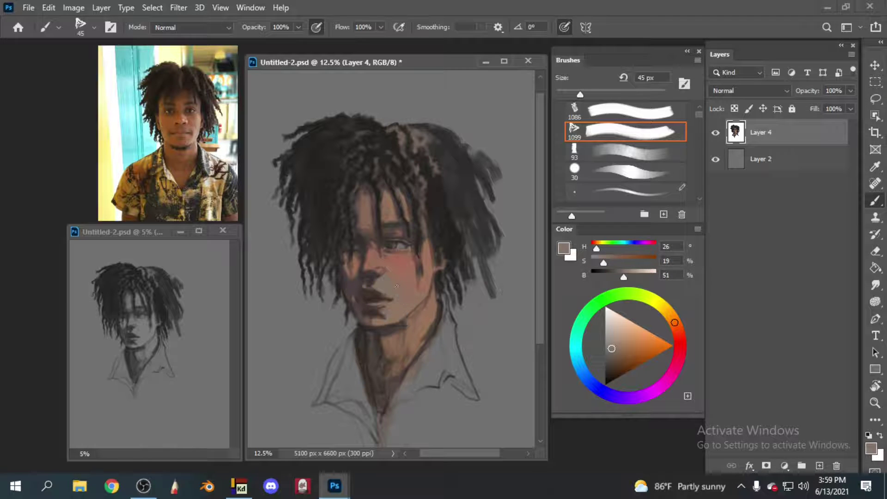
pyautogui.keyDown('alt'); pyautogui.click(397, 307); pyautogui.keyUp('alt')
# - Paint dark strokes into the upper-right hair and erase to thin the right-side hair
pyautogui.keyDown('alt'); pyautogui.click(441, 312); pyautogui.keyUp('alt')
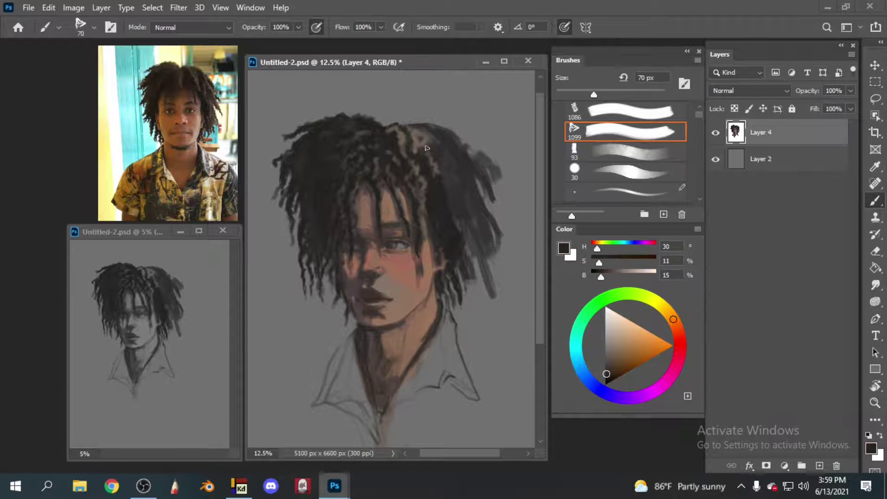
pyautogui.moveTo(439, 121); pyautogui.dragTo(404, 129)
pyautogui.moveTo(462, 152)
pyautogui.mouseDown()
pyautogui.moveTo(434, 168)
pyautogui.moveTo(444, 203)
pyautogui.mouseUp()
pyautogui.press('e')
pyautogui.moveTo(490, 226); pyautogui.dragTo(469, 256)
pyautogui.moveTo(499, 192); pyautogui.dragTo(476, 277)
pyautogui.press('b')
# - Paint dark dreadlock strands hanging outward and downward on the right side
pyautogui.moveTo(469, 180); pyautogui.dragTo(500, 250)
pyautogui.moveTo(439, 121); pyautogui.dragTo(490, 208)
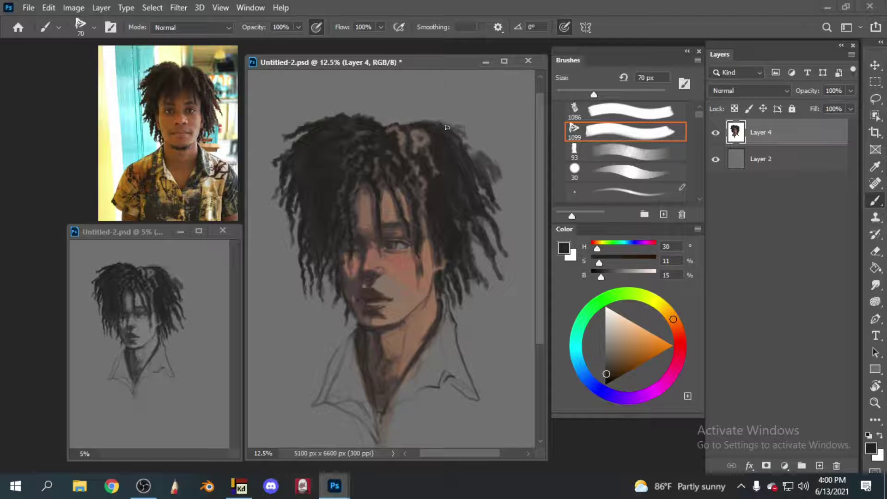
pyautogui.moveTo(462, 139); pyautogui.dragTo(520, 222)
pyautogui.moveTo(485, 245); pyautogui.dragTo(476, 311)
# - Paint lighter brown highlight strands into the right and upper-right hair
pyautogui.keyDown('alt'); pyautogui.click(429, 181); pyautogui.keyUp('alt')
pyautogui.moveTo(437, 171); pyautogui.dragTo(492, 291)
pyautogui.moveTo(409, 121)
pyautogui.mouseDown()
pyautogui.moveTo(446, 130)
pyautogui.moveTo(490, 264)
pyautogui.mouseUp()
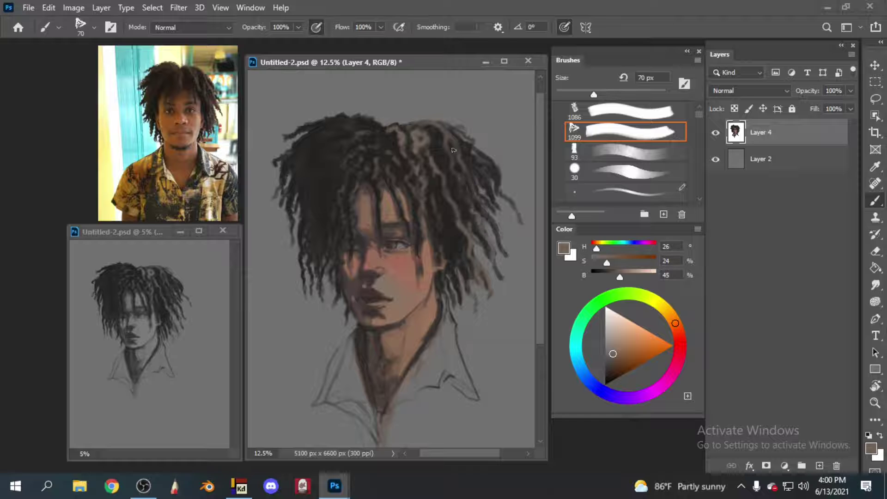
pyautogui.moveTo(460, 139); pyautogui.dragTo(497, 190)
pyautogui.moveTo(432, 135); pyautogui.dragTo(444, 160)
# - Sample skin and dark reddish tones, recentre the face, and add new empty Layer 5
pyautogui.keyDown('alt'); pyautogui.click(470, 159); pyautogui.keyUp('alt')
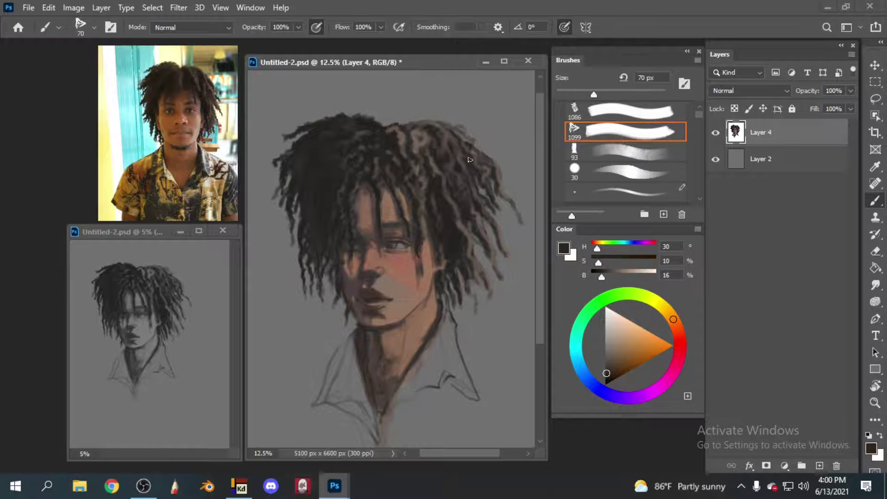
pyautogui.keyDown('alt'); pyautogui.click(447, 252); pyautogui.keyUp('alt')
pyautogui.keyDown('alt'); pyautogui.click(413, 250); pyautogui.keyUp('alt')
pyautogui.press('[')
pyautogui.press('[')
pyautogui.press('[')
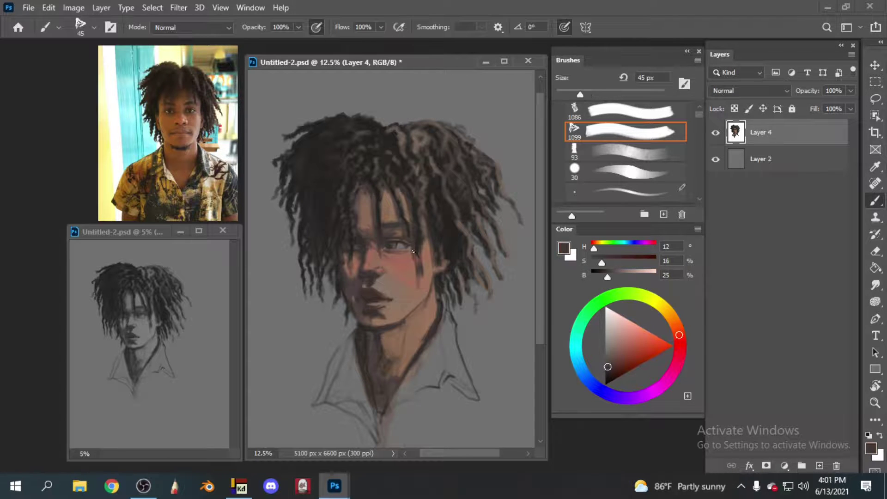
pyautogui.keyDown('alt'); pyautogui.click(424, 286); pyautogui.keyUp('alt')
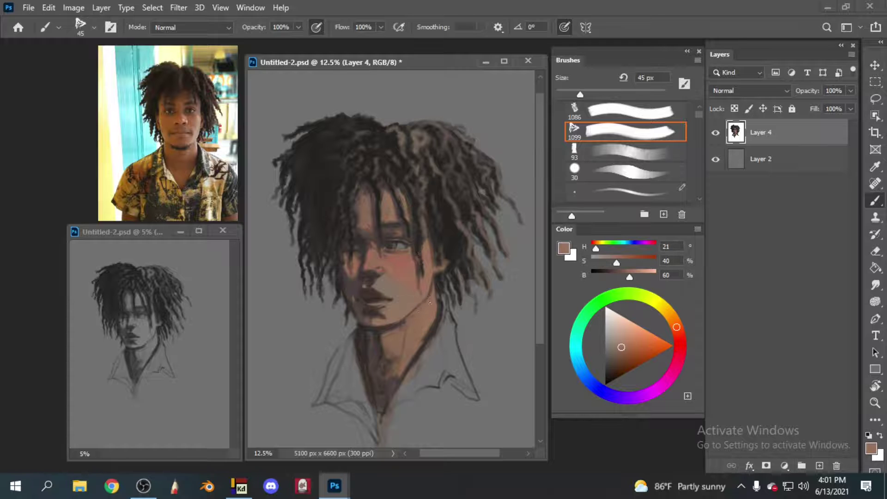
pyautogui.moveTo(443, 245); pyautogui.dragTo(463, 239)
pyautogui.hotkey('ctrl', 'shift', 'alt', 'n')
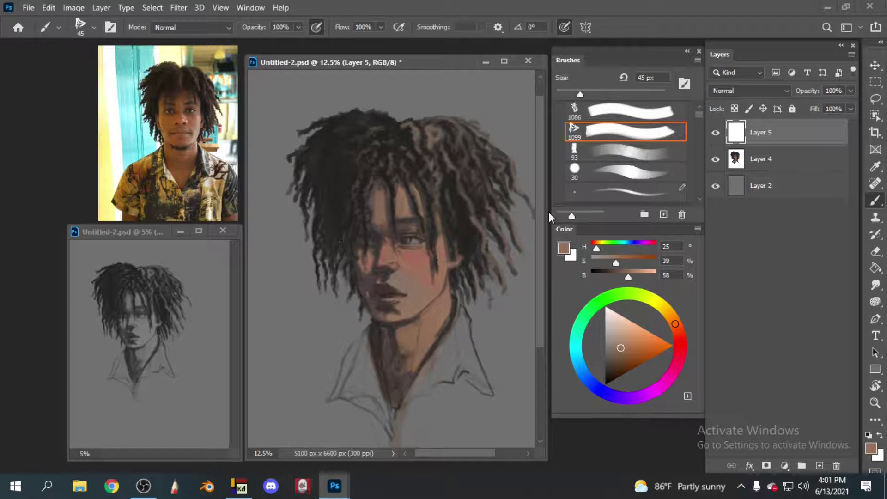
# - Sample warm and muted skin tones, zoom in on the face, and pick a reddish cheek tone
pyautogui.keyDown('alt'); pyautogui.click(383, 257); pyautogui.keyUp('alt')
pyautogui.press(']')
pyautogui.press(']')
pyautogui.press(']')
pyautogui.keyDown('alt'); pyautogui.click(400, 269); pyautogui.keyUp('alt')
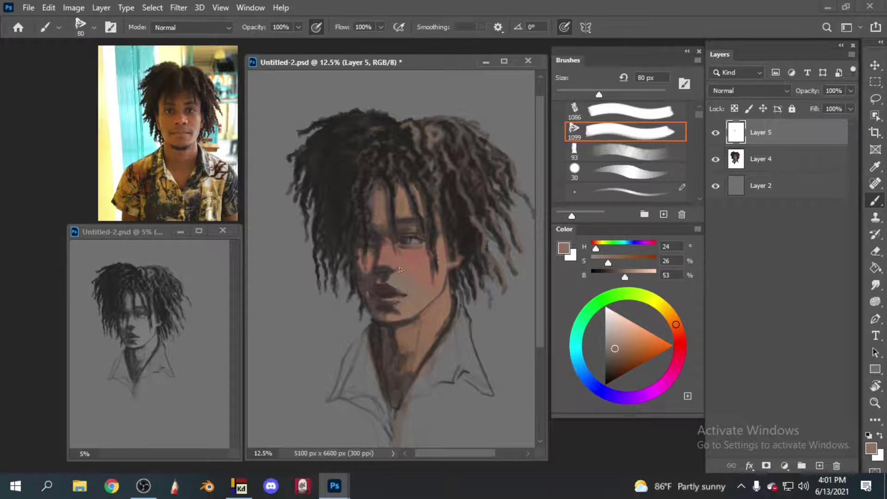
pyautogui.keyDown('alt'); pyautogui.click(383, 224); pyautogui.keyUp('alt')
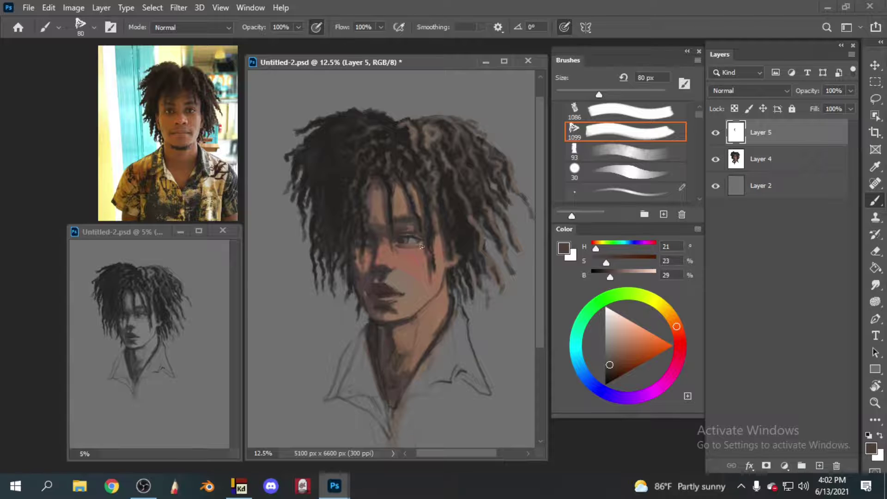
pyautogui.hotkey('ctrl', '+')
pyautogui.keyDown('alt'); pyautogui.click(420, 284); pyautogui.keyUp('alt')
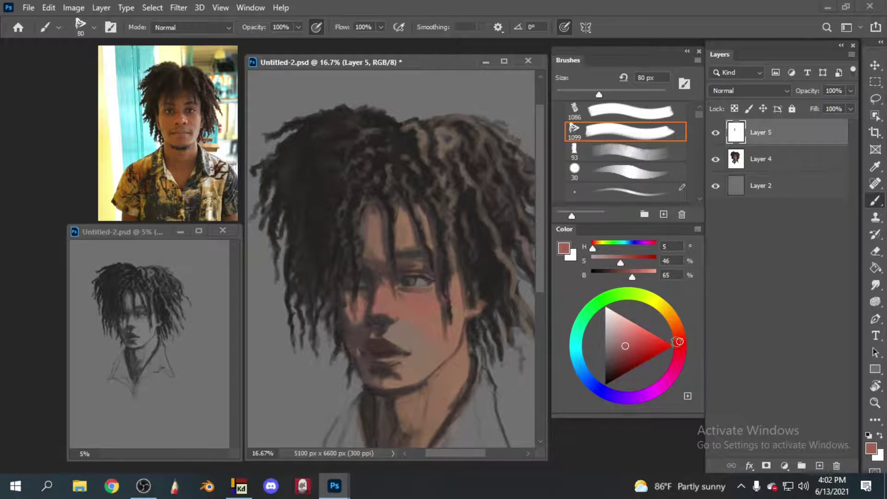
pyautogui.press('[')
pyautogui.press('[')
pyautogui.press('[')
# - Sample dark tones at adjusted brush sizes, then remove Layer 5 with Ctrl+E
pyautogui.keyDown('alt'); pyautogui.click(383, 318); pyautogui.keyUp('alt')
pyautogui.press('[')
pyautogui.press('[')
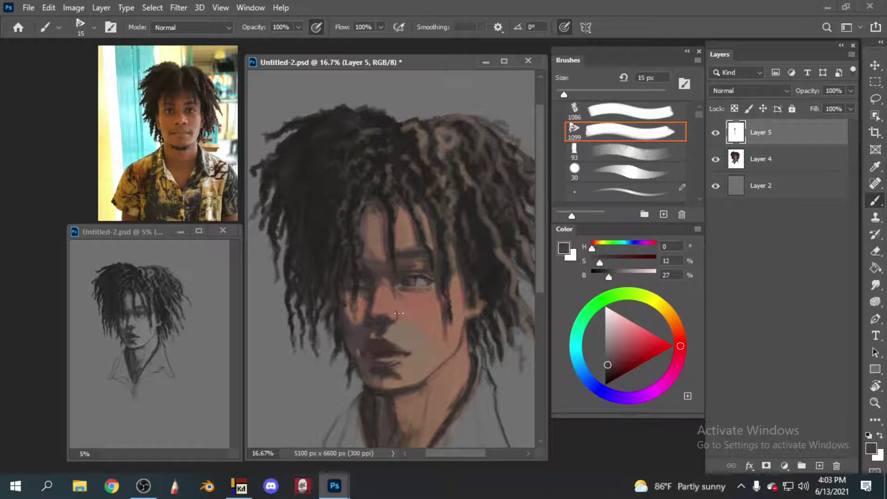
pyautogui.press(']')
pyautogui.keyDown('alt'); pyautogui.click(366, 222); pyautogui.keyUp('alt')
pyautogui.scroll(-1, 366, 222)
pyautogui.keyDown('alt'); pyautogui.click(362, 360); pyautogui.keyUp('alt')
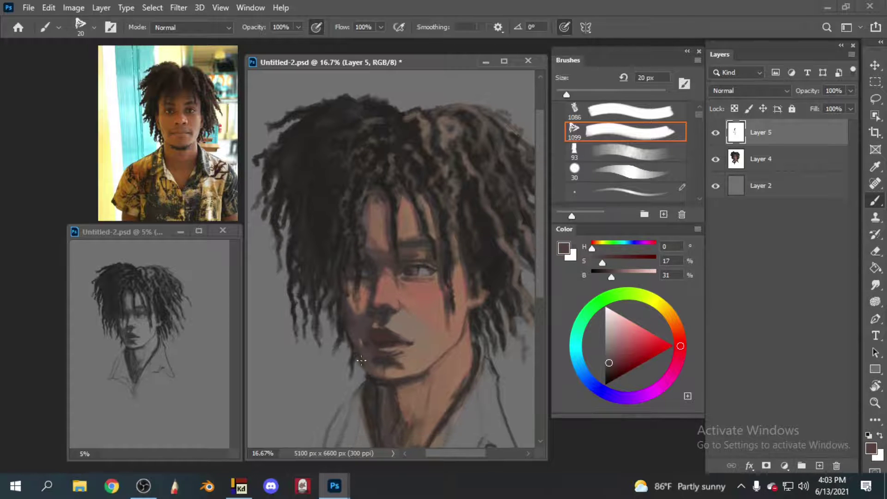
pyautogui.scroll(-1, 370, 376)
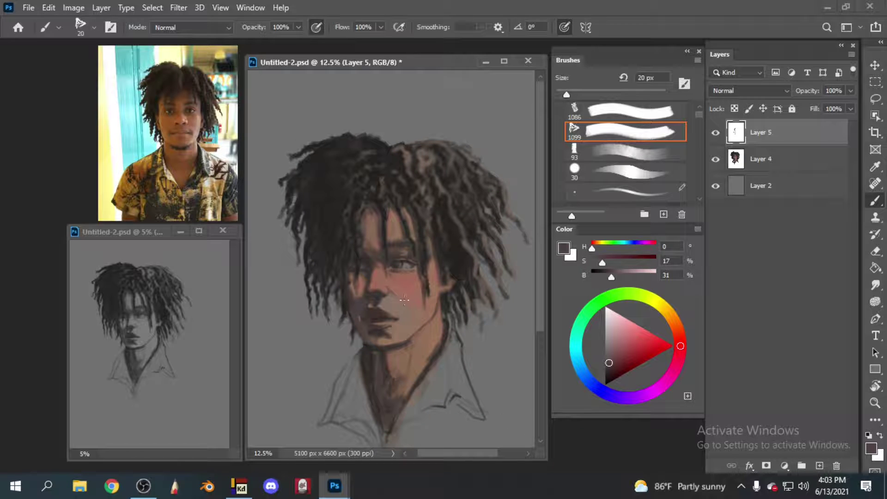
pyautogui.hotkey('ctrl', 'e')
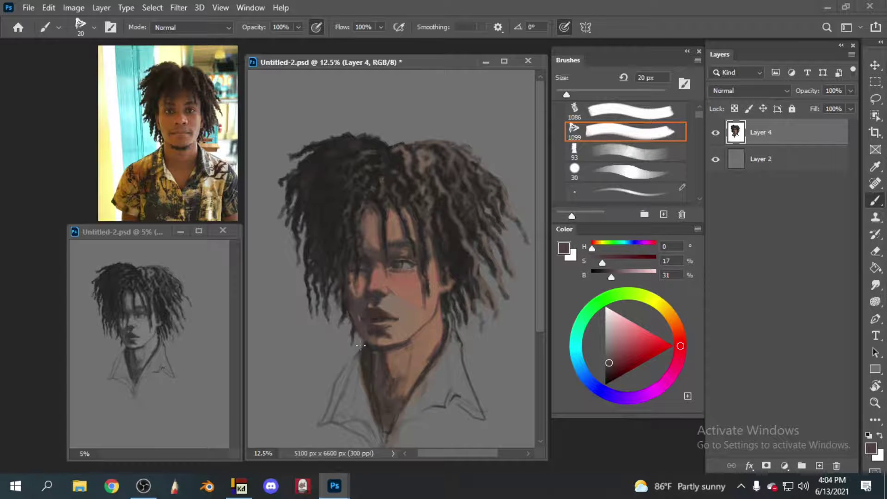
# - Sample a dark tone near the neck and paint thin dark strokes along the jaw and neck
pyautogui.press('e')
pyautogui.press('[')
pyautogui.press('[')
pyautogui.press('[')
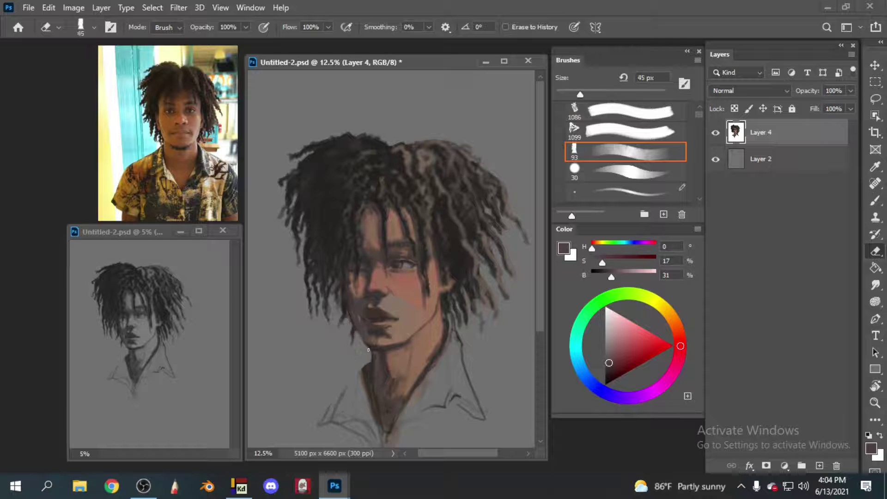
pyautogui.press(']')
pyautogui.press(']')
pyautogui.press(']')
pyautogui.press('b')
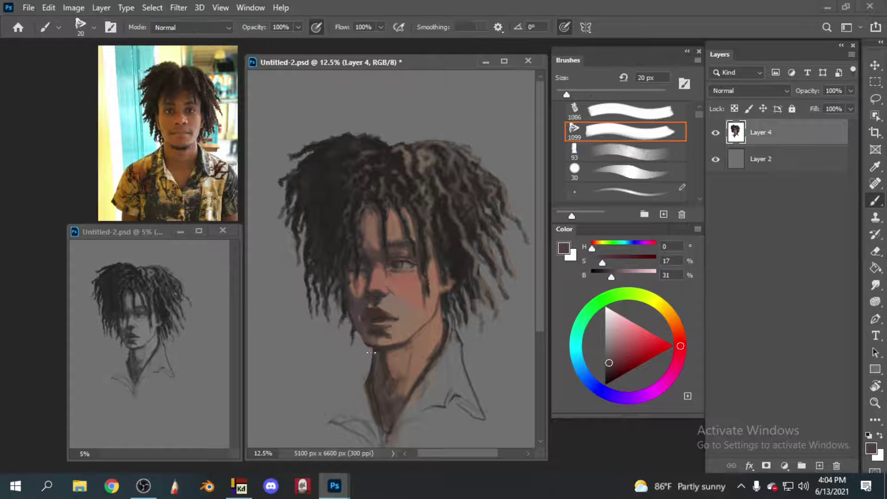
pyautogui.keyDown('alt'); pyautogui.click(376, 350); pyautogui.keyUp('alt')
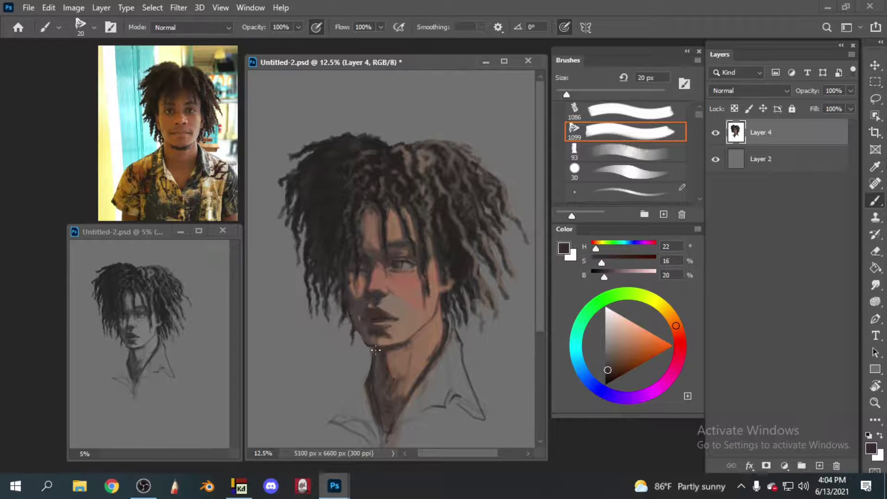
pyautogui.moveTo(363, 368)
pyautogui.mouseDown()
pyautogui.moveTo(356, 369)
pyautogui.moveTo(377, 356)
pyautogui.mouseUp()
# - Shade the lower neck, shirt and the area left of the chin with an 80 px brush
pyautogui.press(']')
pyautogui.press(']')
pyautogui.press(']')
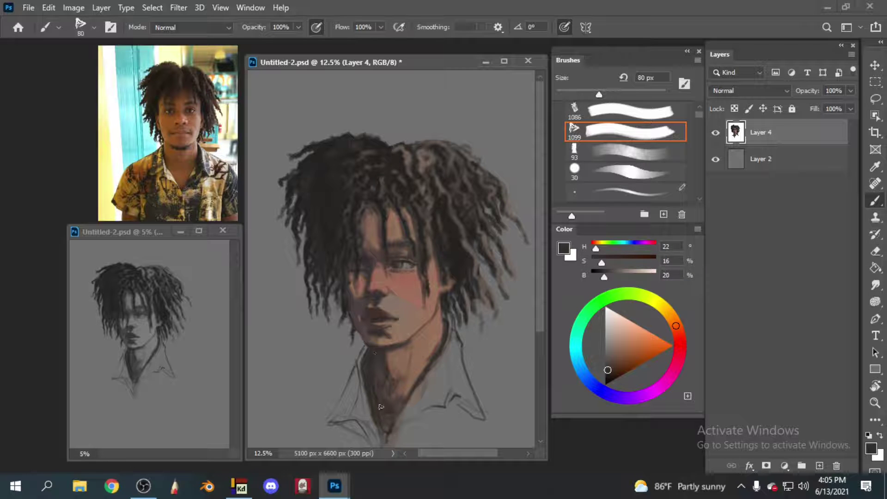
pyautogui.moveTo(381, 406)
pyautogui.mouseDown()
pyautogui.moveTo(365, 365)
pyautogui.moveTo(342, 426)
pyautogui.moveTo(358, 337)
pyautogui.moveTo(351, 369)
pyautogui.mouseUp()
pyautogui.press('[')
pyautogui.press('[')
pyautogui.press('[')
pyautogui.keyDown('alt'); pyautogui.click(361, 334); pyautogui.keyUp('alt')
pyautogui.press(']')
pyautogui.moveTo(353, 338); pyautogui.dragTo(344, 368)
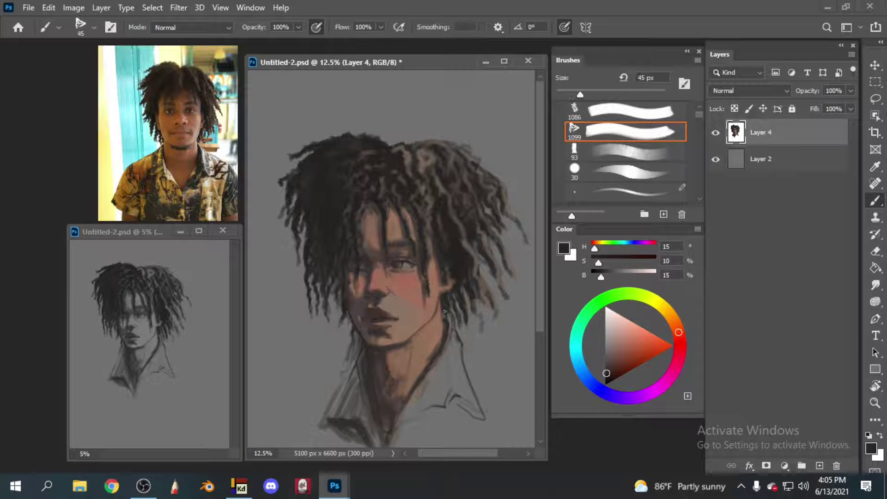
# - Paint dark collar shading at 100 px and create a new layer above Layer 4
pyautogui.press(']')
pyautogui.press(']')
pyautogui.press(']')
pyautogui.moveTo(402, 421); pyautogui.dragTo(393, 444)
pyautogui.moveTo(481, 398); pyautogui.dragTo(403, 430)
pyautogui.scroll(-2, 439, 416)
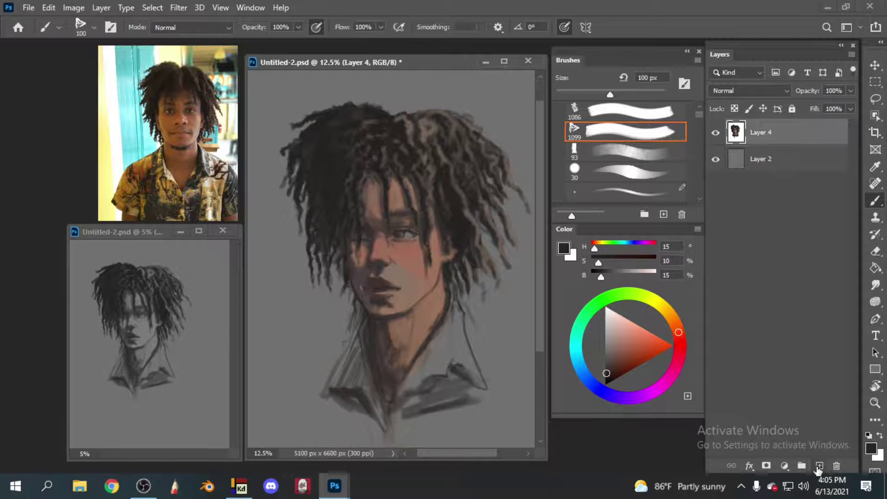
pyautogui.click(818, 470)
# - Paint light tan skin tone over the forehead strands and right cheek with a 45 px brush
pyautogui.keyDown('alt'); pyautogui.click(379, 257); pyautogui.keyUp('alt')
pyautogui.press('[')
pyautogui.press('[')
pyautogui.press('[')
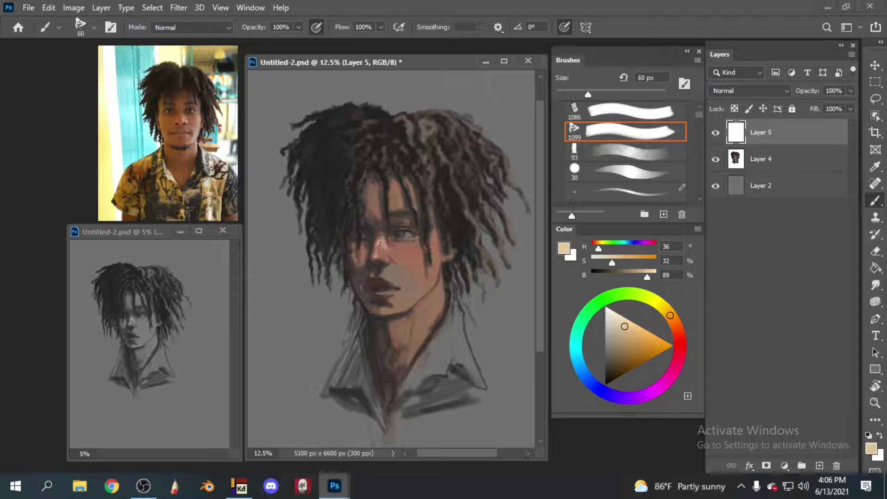
pyautogui.moveTo(406, 186)
pyautogui.mouseDown()
pyautogui.moveTo(398, 206)
pyautogui.moveTo(376, 217)
pyautogui.moveTo(375, 185)
pyautogui.mouseUp()
pyautogui.moveTo(434, 240)
pyautogui.mouseDown()
pyautogui.moveTo(425, 262)
pyautogui.moveTo(394, 268)
pyautogui.moveTo(403, 285)
pyautogui.mouseUp()
pyautogui.press(']')
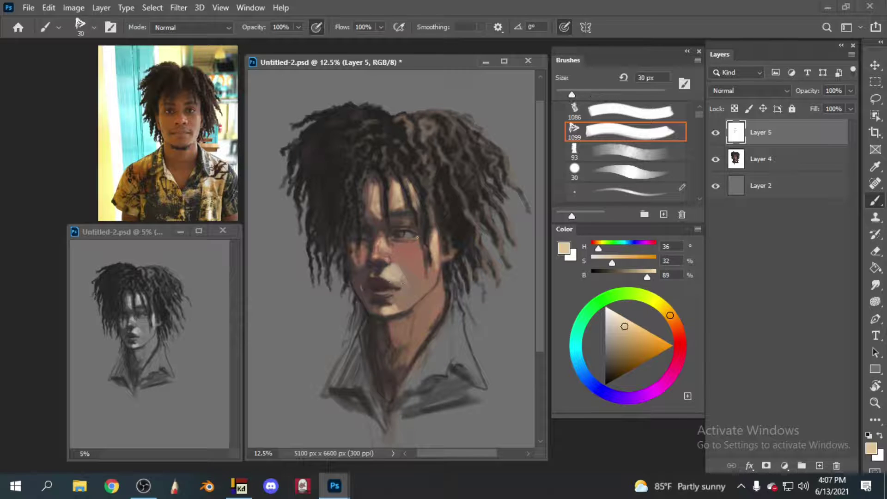
pyautogui.press(']')
pyautogui.press(']')
pyautogui.press(']')
pyautogui.press(']')
pyautogui.press(']')
pyautogui.press(']')
pyautogui.press(']')
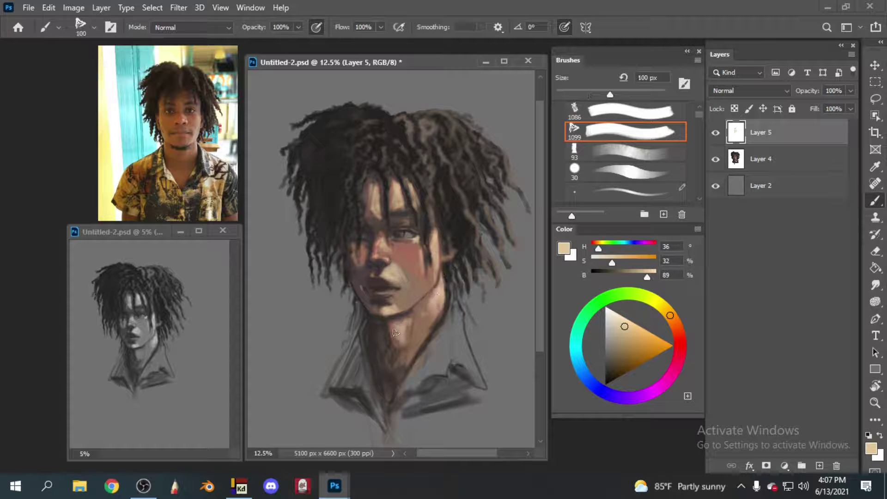
pyautogui.moveTo(437, 301)
pyautogui.mouseDown()
pyautogui.moveTo(468, 300)
pyautogui.moveTo(450, 309)
pyautogui.moveTo(420, 290)
pyautogui.mouseUp()
# - Sample the reddish cheek colour, then erase pink near the nose with a 150 px eraser
pyautogui.keyDown('alt'); pyautogui.click(424, 287); pyautogui.keyUp('alt')
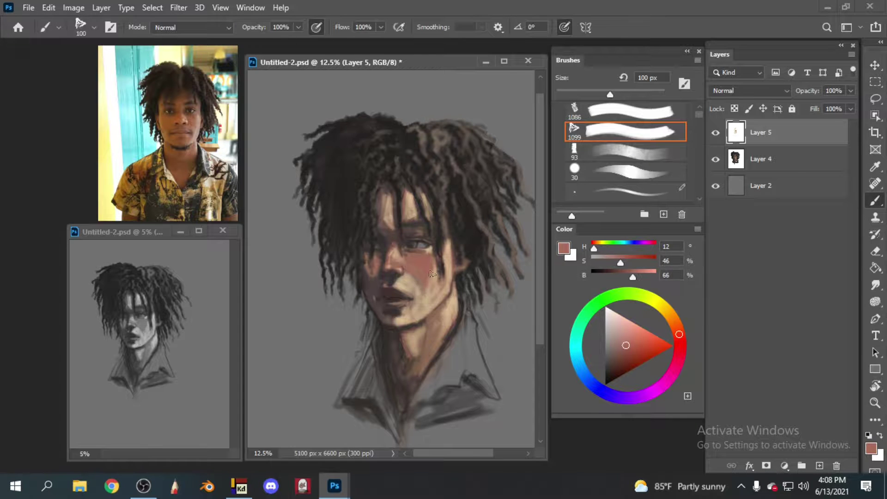
pyautogui.keyDown('alt'); pyautogui.click(388, 244); pyautogui.keyUp('alt')
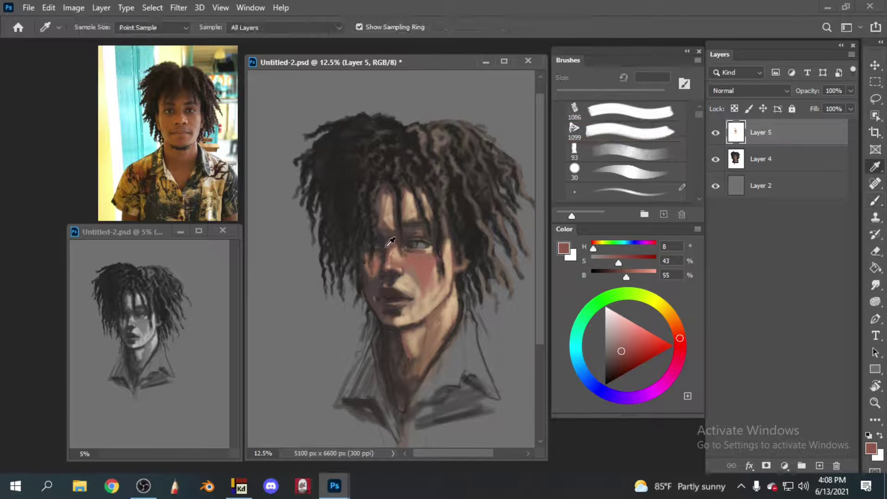
pyautogui.keyDown('alt'); pyautogui.click(430, 286); pyautogui.keyUp('alt')
pyautogui.press('e')
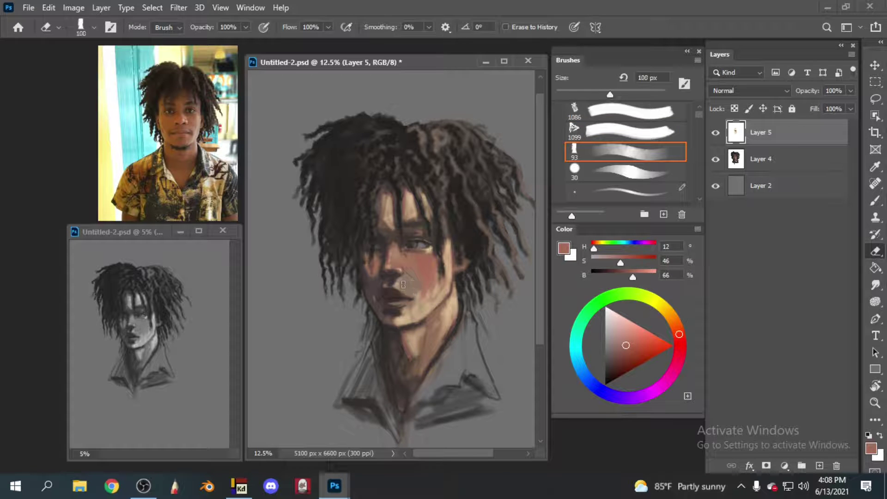
pyautogui.press(']')
pyautogui.moveTo(418, 296); pyautogui.dragTo(426, 294)
pyautogui.press(']')
pyautogui.moveTo(436, 264); pyautogui.dragTo(436, 277)
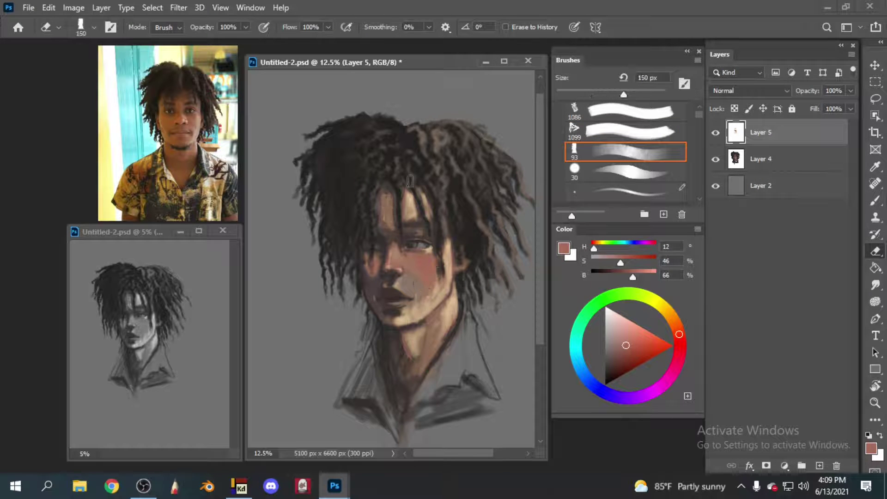
pyautogui.press('[')
pyautogui.press('[')
pyautogui.press('[')
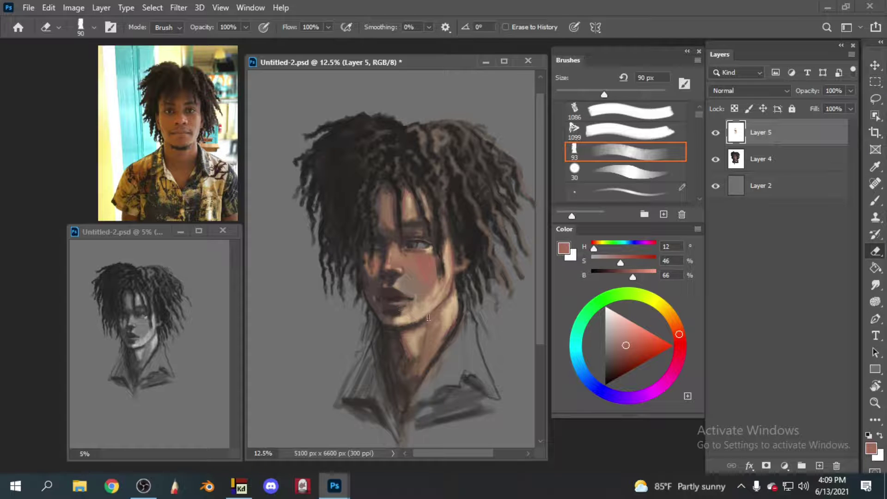
# - Paint a light beige cheek stroke with the broad textured brush at 90 px
pyautogui.press('b')
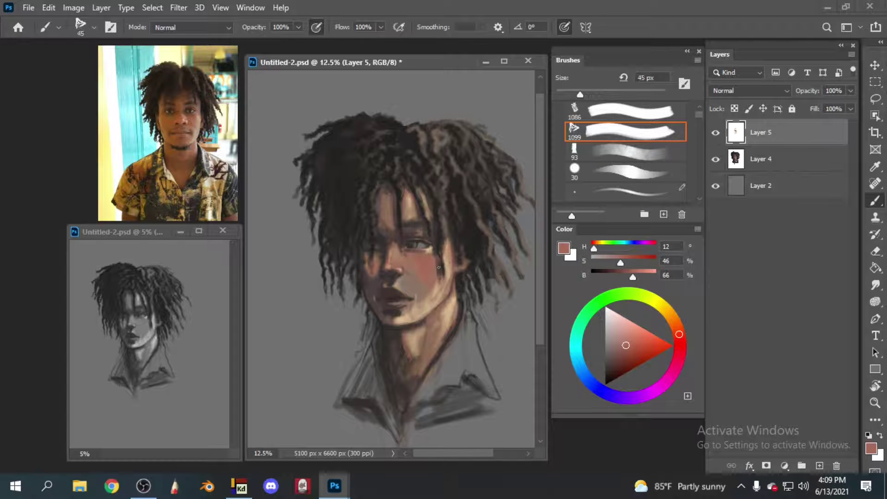
pyautogui.keyDown('alt'); pyautogui.click(407, 318); pyautogui.keyUp('alt')
pyautogui.press(']')
pyautogui.press(']')
pyautogui.press(']')
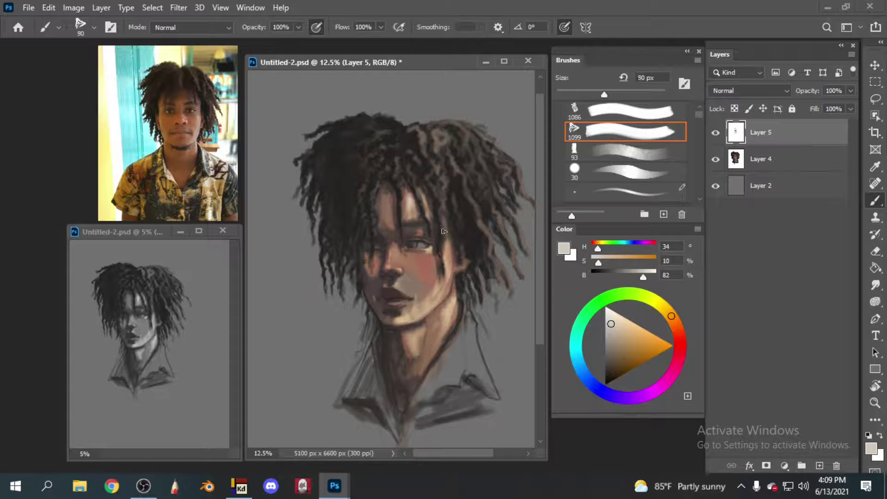
pyautogui.press(',')
pyautogui.moveTo(446, 245); pyautogui.dragTo(437, 300)
# - Sample reddish and brown skin tones, try the Mixer Brush, then undo the face strokes
pyautogui.keyDown('alt'); pyautogui.click(446, 250); pyautogui.keyUp('alt')
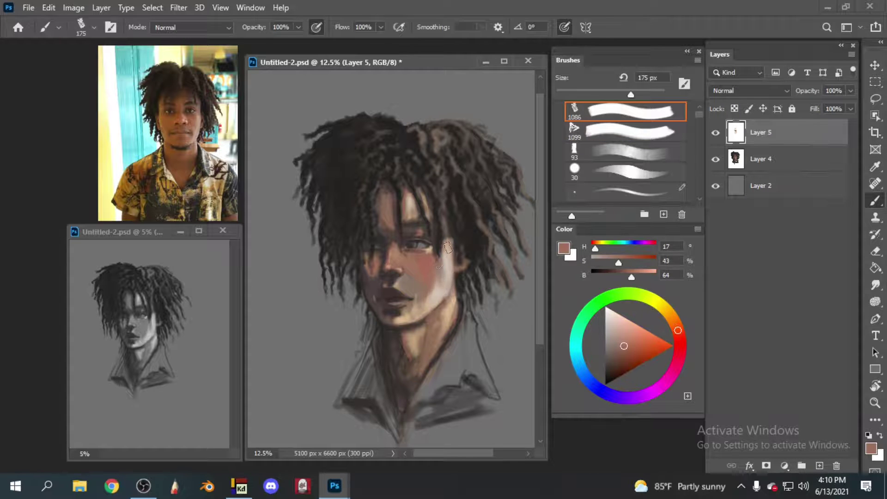
pyautogui.hotkey('shift', 'b')
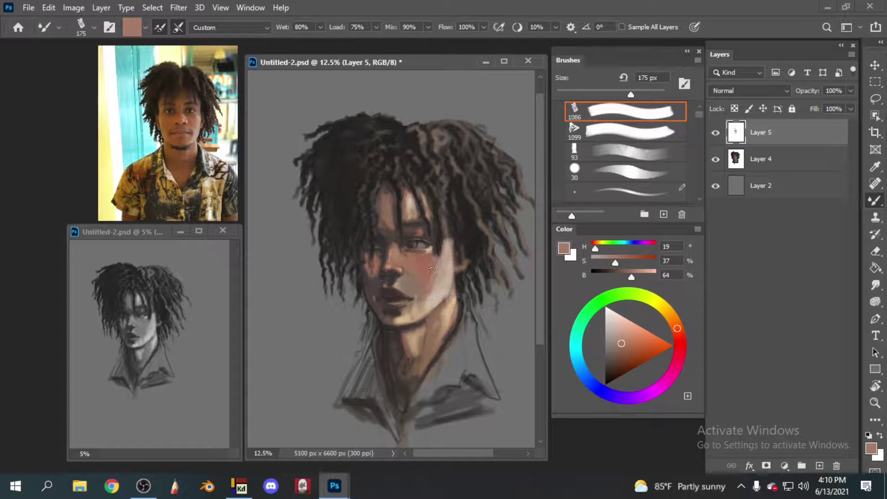
pyautogui.hotkey('shift', 'b')
pyautogui.keyDown('alt'); pyautogui.click(409, 284); pyautogui.keyUp('alt')
pyautogui.keyDown('alt'); pyautogui.click(422, 280); pyautogui.keyUp('alt')
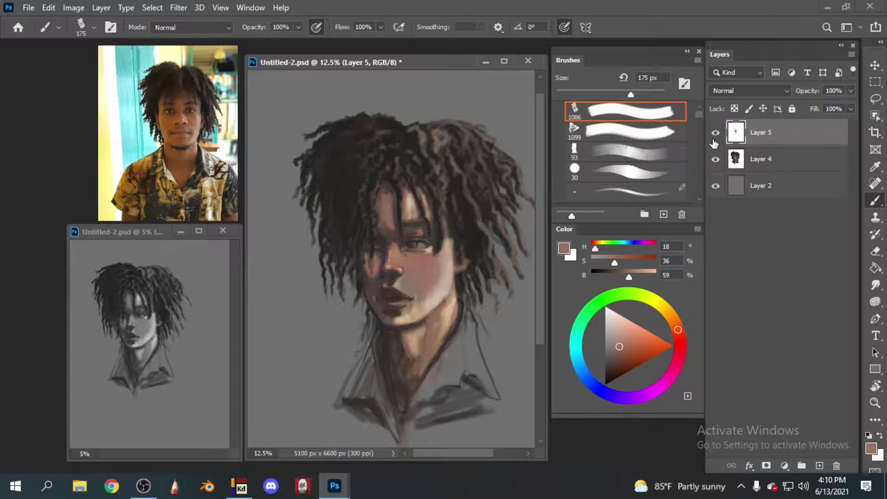
pyautogui.hotkey('ctrl', 'z')
pyautogui.hotkey('ctrl', 'shift', 'z')
pyautogui.hotkey('ctrl', 'z')
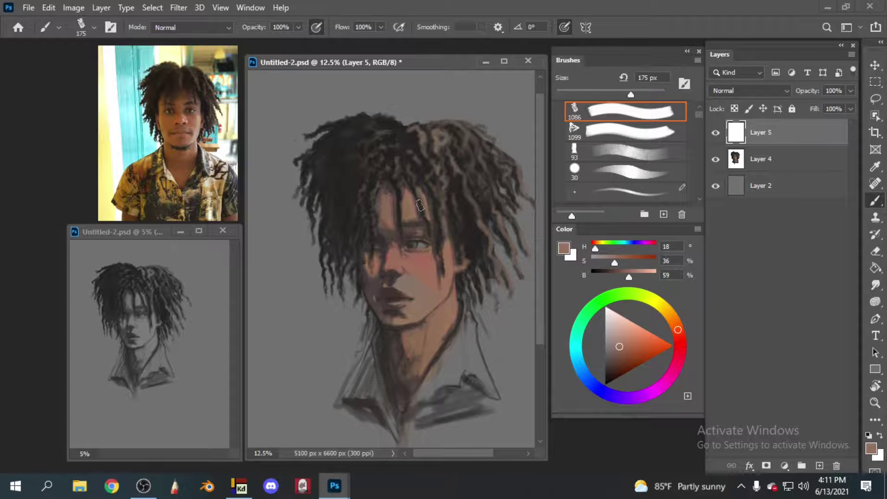
# - Paint light beige highlights on the top of the hair with a 125 px brush
pyautogui.moveTo(435, 225); pyautogui.dragTo(427, 230)
pyautogui.click(667, 311)
pyautogui.click(621, 323)
pyautogui.press('[')
pyautogui.press('[')
pyautogui.press('[')
pyautogui.press('[')
pyautogui.press('[')
pyautogui.moveTo(395, 138); pyautogui.dragTo(382, 174)
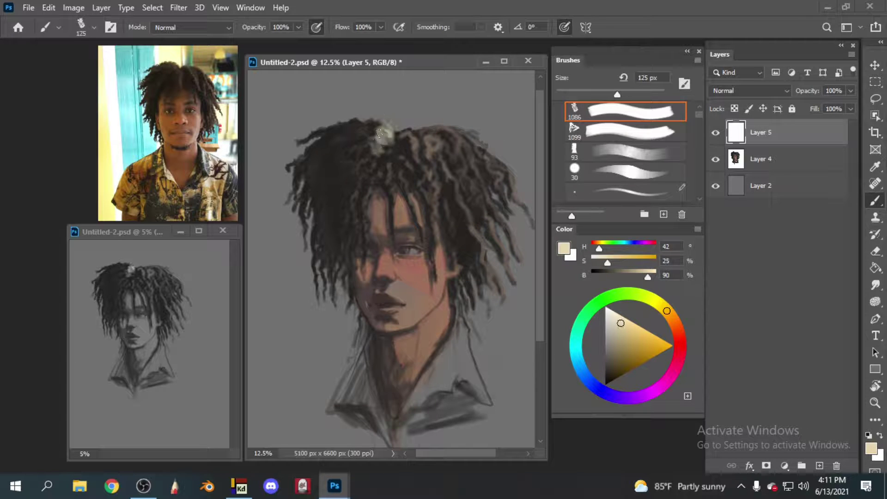
pyautogui.moveTo(414, 130); pyautogui.dragTo(411, 174)
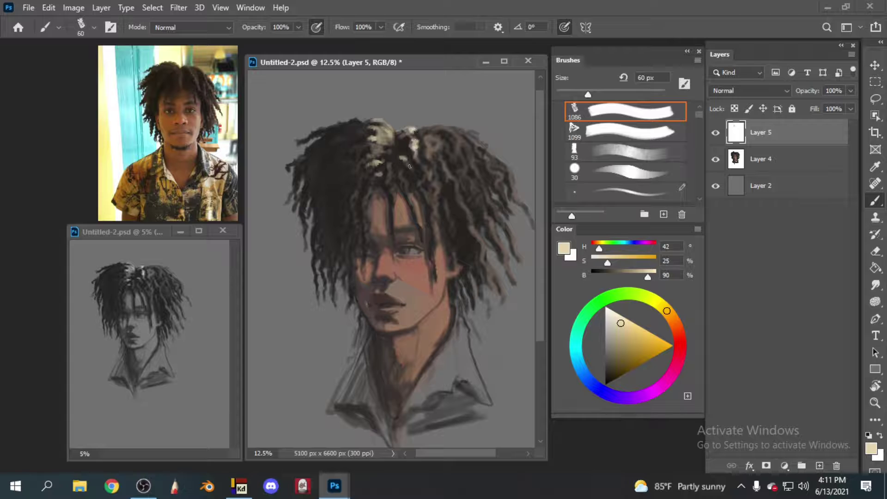
# - Sweep beige highlights across the upper hair with the narrower brush at 90 px
pyautogui.press('.')
pyautogui.keyDown('alt'); pyautogui.click(396, 135); pyautogui.keyUp('alt')
pyautogui.press(']')
pyautogui.press(']')
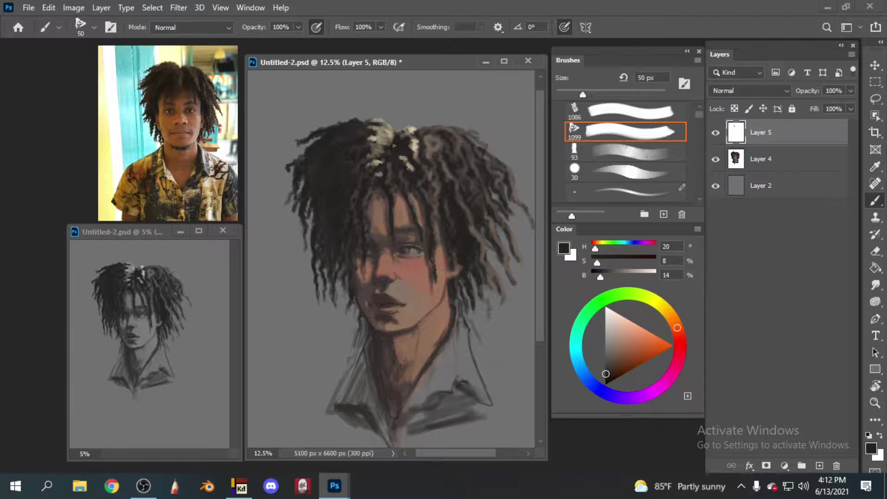
pyautogui.keyDown('alt'); pyautogui.click(391, 141); pyautogui.keyUp('alt')
pyautogui.moveTo(420, 143)
pyautogui.mouseDown()
pyautogui.moveTo(454, 133)
pyautogui.moveTo(526, 210)
pyautogui.mouseUp()
# - Streak 50 px beige highlights down the right-side locks toward the jaw and over the crown
pyautogui.press('[')
pyautogui.press('[')
pyautogui.press('[')
pyautogui.moveTo(491, 157); pyautogui.dragTo(513, 215)
pyautogui.moveTo(457, 136); pyautogui.dragTo(527, 280)
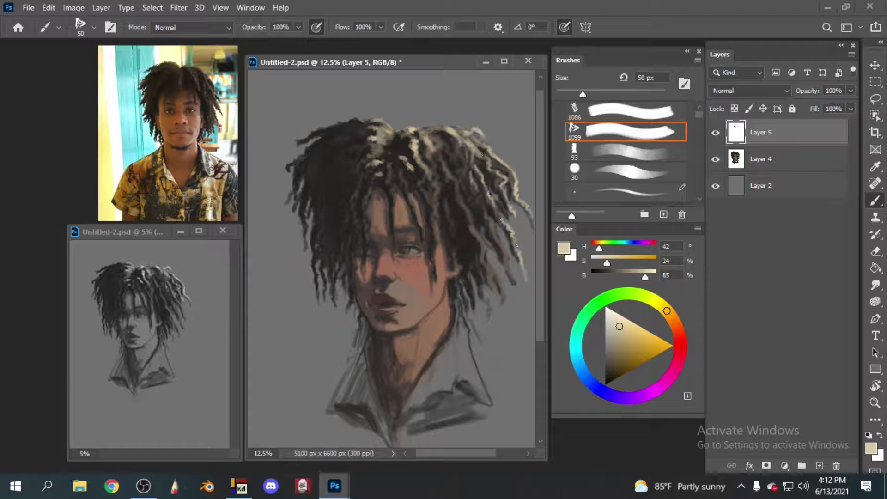
pyautogui.moveTo(467, 167); pyautogui.dragTo(512, 268)
pyautogui.moveTo(432, 135); pyautogui.dragTo(503, 300)
pyautogui.moveTo(432, 155)
pyautogui.mouseDown()
pyautogui.moveTo(442, 222)
pyautogui.moveTo(430, 191)
pyautogui.mouseUp()
pyautogui.moveTo(427, 129)
pyautogui.mouseDown()
pyautogui.moveTo(432, 201)
pyautogui.moveTo(421, 222)
pyautogui.mouseUp()
pyautogui.keyDown('alt'); pyautogui.click(416, 185); pyautogui.keyUp('alt')
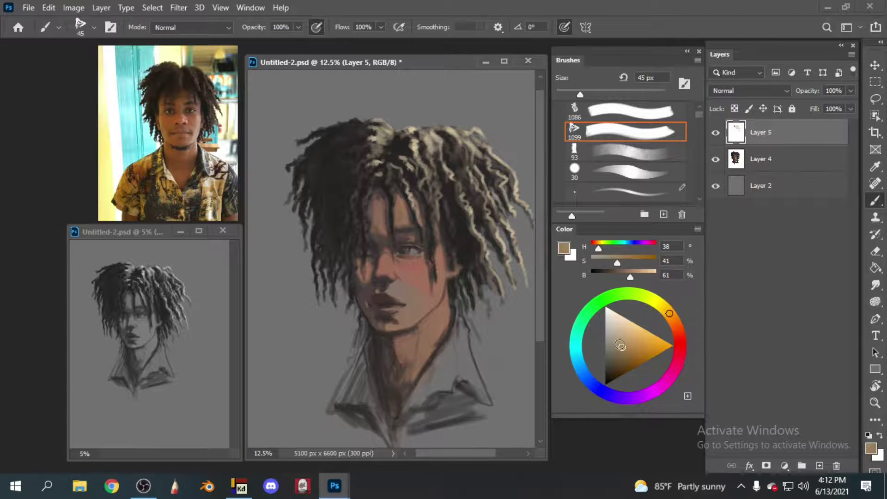
pyautogui.keyDown('alt'); pyautogui.click(378, 151); pyautogui.keyUp('alt')
pyautogui.press(',')
# - Lighten the skin on the forehead and cheek at 72% brush opacity
pyautogui.moveTo(298, 27); pyautogui.dragTo(277, 45)
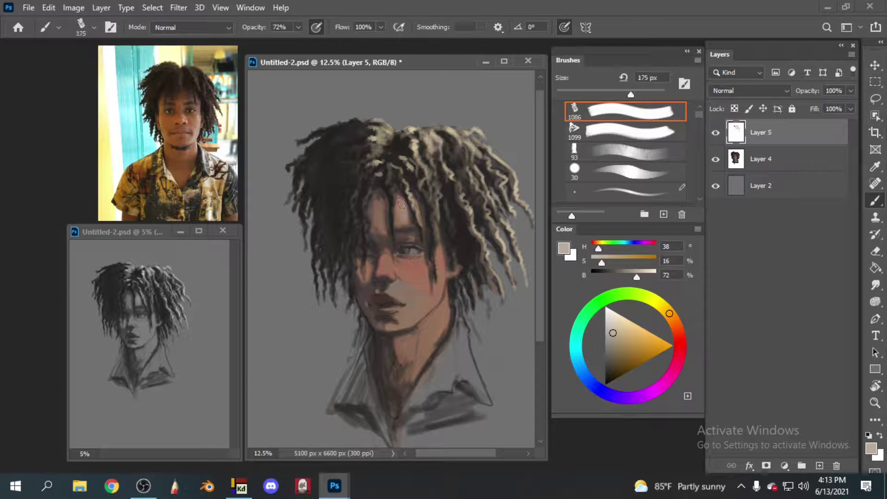
pyautogui.press('[')
pyautogui.press('[')
pyautogui.press('[')
pyautogui.moveTo(401, 198); pyautogui.dragTo(416, 242)
pyautogui.moveTo(377, 208); pyautogui.dragTo(384, 236)
pyautogui.moveTo(383, 257); pyautogui.dragTo(389, 275)
# - Add a warm stroke down the cheek with a 60 px brush
pyautogui.press('[')
pyautogui.press('[')
pyautogui.press('[')
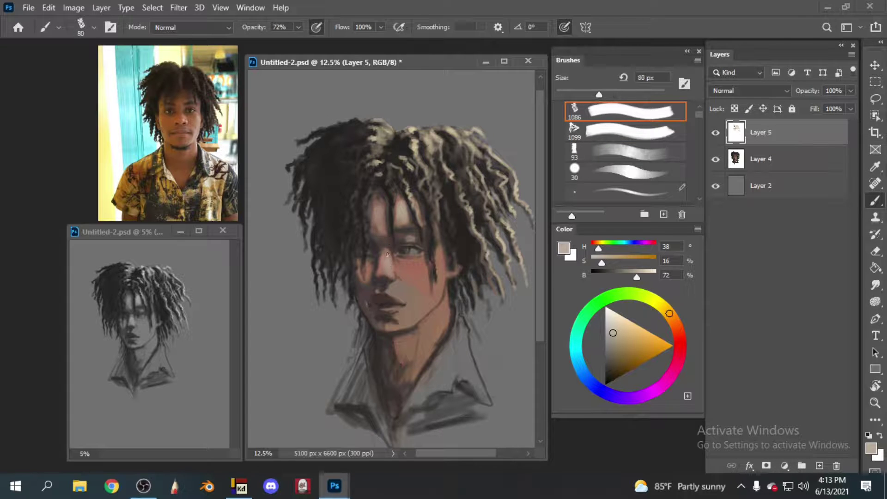
pyautogui.press('[')
pyautogui.press('[')
pyautogui.press('[')
pyautogui.press(']')
pyautogui.press(']')
pyautogui.moveTo(441, 244); pyautogui.dragTo(438, 306)
pyautogui.press('[')
pyautogui.press('[')
pyautogui.press(']')
pyautogui.press(']')
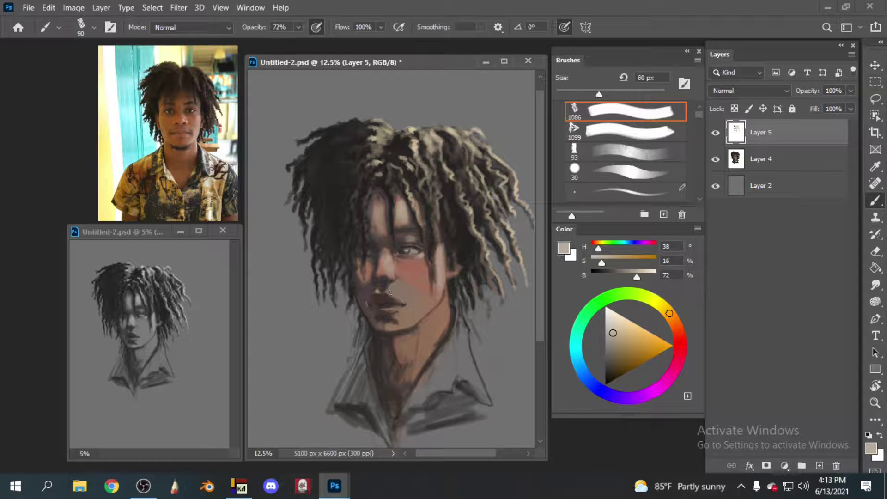
# - Sample hair-highlight beige and paint a light stroke along the right cheek edge
pyautogui.keyDown('alt'); pyautogui.click(384, 290); pyautogui.keyUp('alt')
pyautogui.press(']')
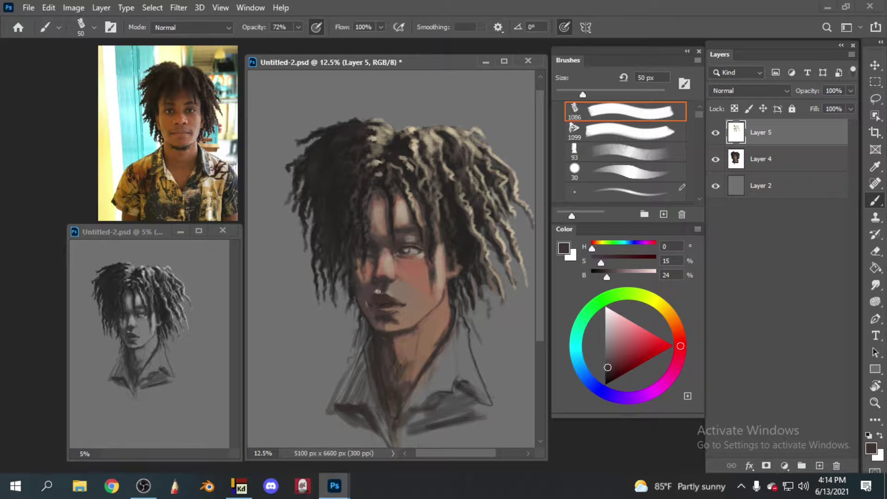
pyautogui.keyDown('alt'); pyautogui.click(378, 291); pyautogui.keyUp('alt')
pyautogui.press(']')
pyautogui.press(']')
pyautogui.press(']')
pyautogui.keyDown('alt'); pyautogui.click(436, 133); pyautogui.keyUp('alt')
pyautogui.press('[')
pyautogui.press('[')
pyautogui.press('[')
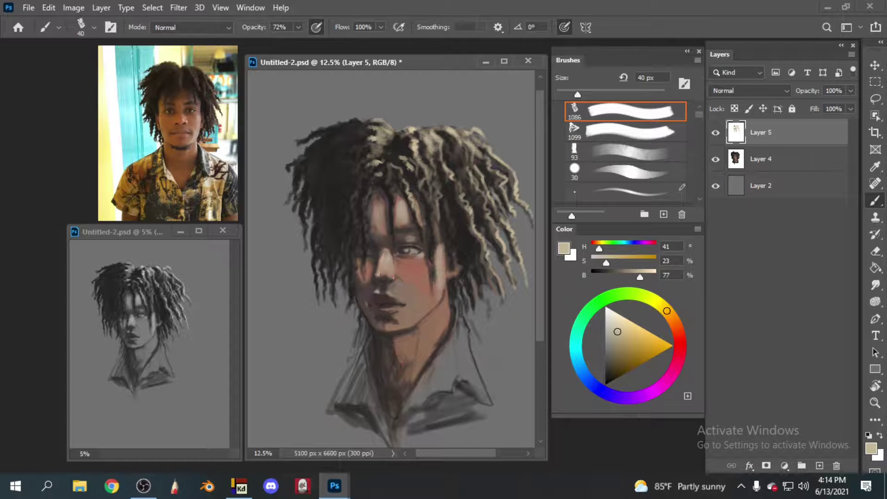
pyautogui.press('[')
pyautogui.press('[')
pyautogui.press('[')
pyautogui.press(']')
pyautogui.press(']')
pyautogui.press(']')
pyautogui.press(']')
pyautogui.press('[')
pyautogui.press('[')
pyautogui.press('[')
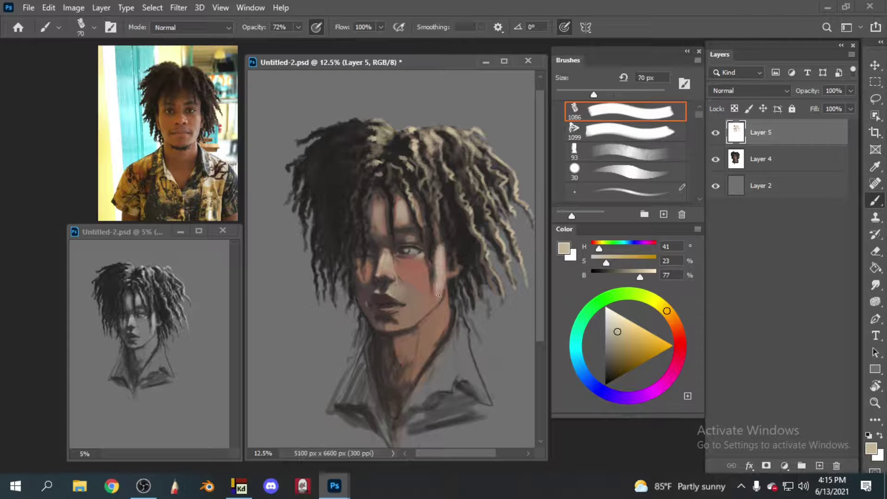
pyautogui.moveTo(437, 254); pyautogui.dragTo(444, 291)
# - Add a light highlight on the chin and light beige strokes on the cheek
pyautogui.press(']')
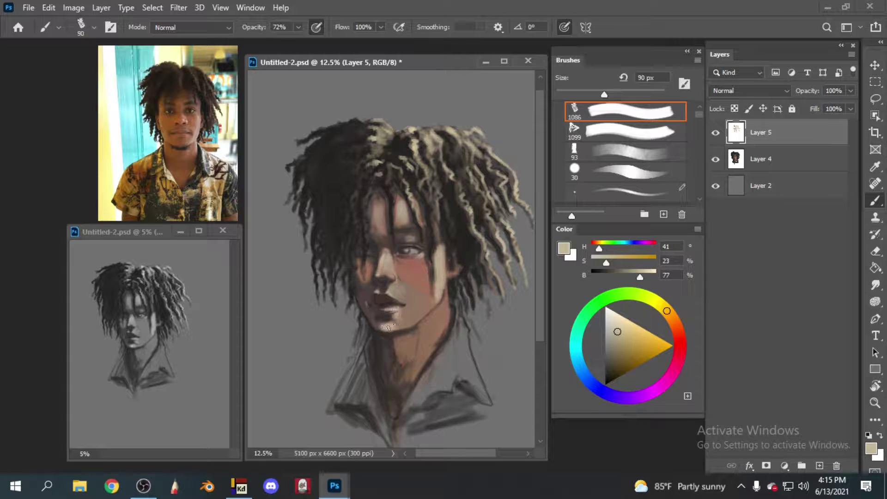
pyautogui.moveTo(383, 326); pyautogui.dragTo(407, 324)
pyautogui.keyDown('alt'); pyautogui.click(406, 322); pyautogui.keyUp('alt')
pyautogui.press(']')
pyautogui.press(']')
pyautogui.moveTo(426, 269); pyautogui.dragTo(434, 318)
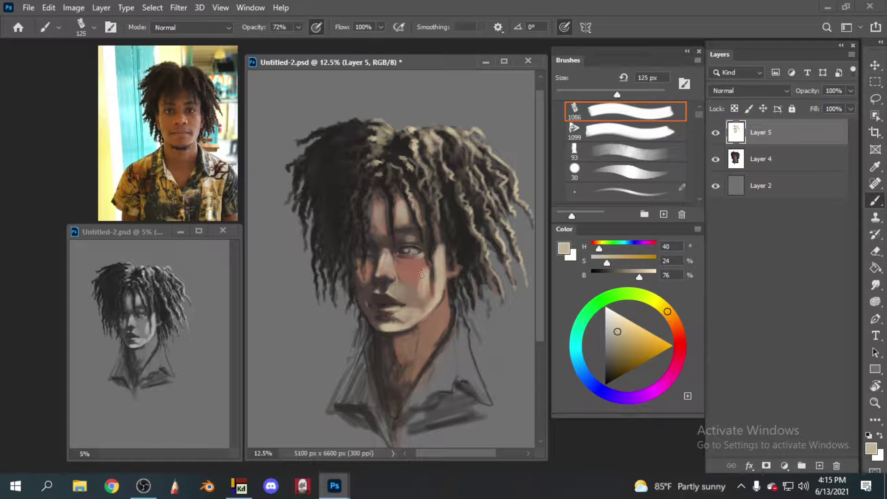
pyautogui.moveTo(425, 261); pyautogui.dragTo(416, 284)
# - Sample pink, orange-red, dark brown and beige skin tones while resizing the brush
pyautogui.keyDown('alt'); pyautogui.click(418, 296); pyautogui.keyUp('alt')
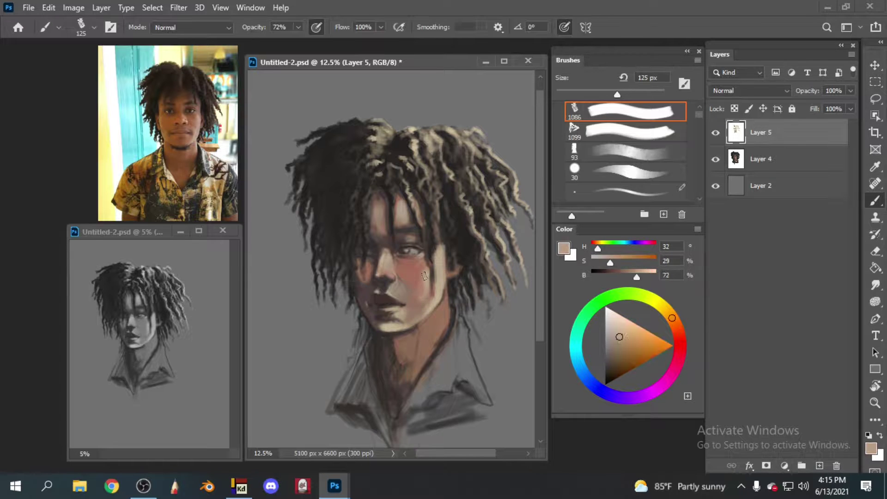
pyautogui.keyDown('alt'); pyautogui.click(435, 238); pyautogui.keyUp('alt')
pyautogui.press('[')
pyautogui.keyDown('alt'); pyautogui.click(441, 249); pyautogui.keyUp('alt')
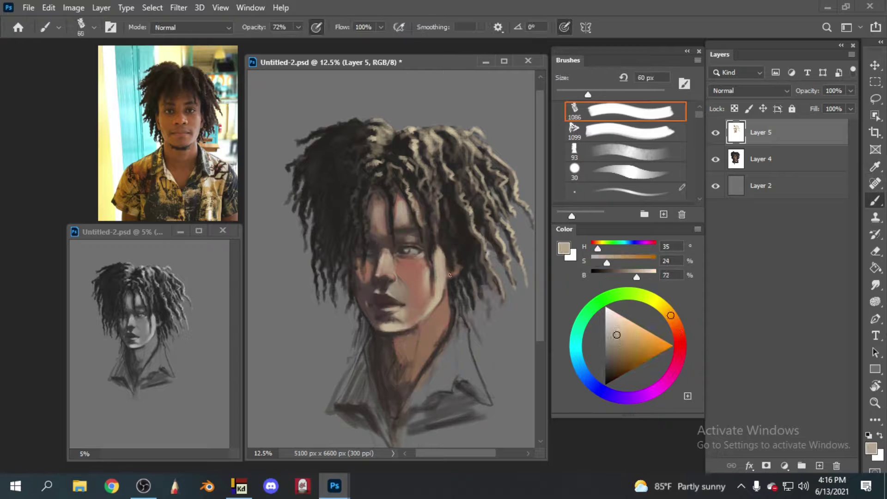
pyautogui.press('[')
pyautogui.keyDown('alt'); pyautogui.click(447, 272); pyautogui.keyUp('alt')
pyautogui.click(640, 341)
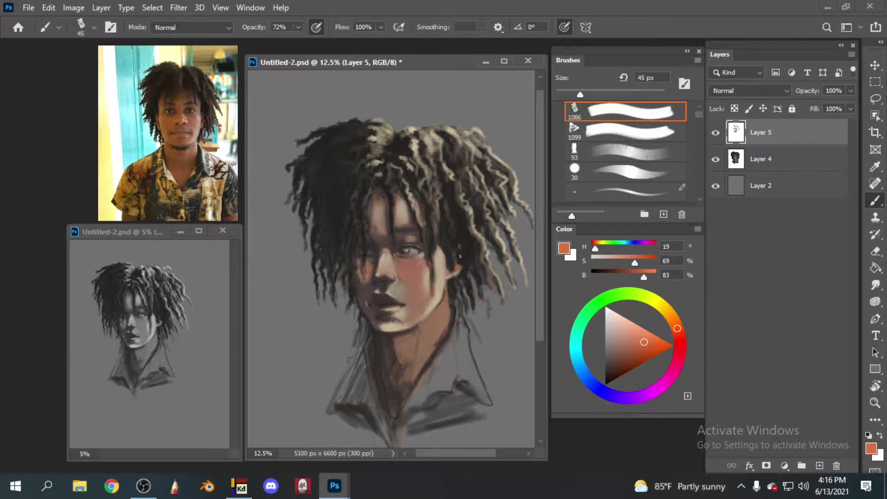
pyautogui.keyDown('alt'); pyautogui.click(460, 237); pyautogui.keyUp('alt')
pyautogui.press('[')
pyautogui.keyDown('alt'); pyautogui.click(439, 246); pyautogui.keyUp('alt')
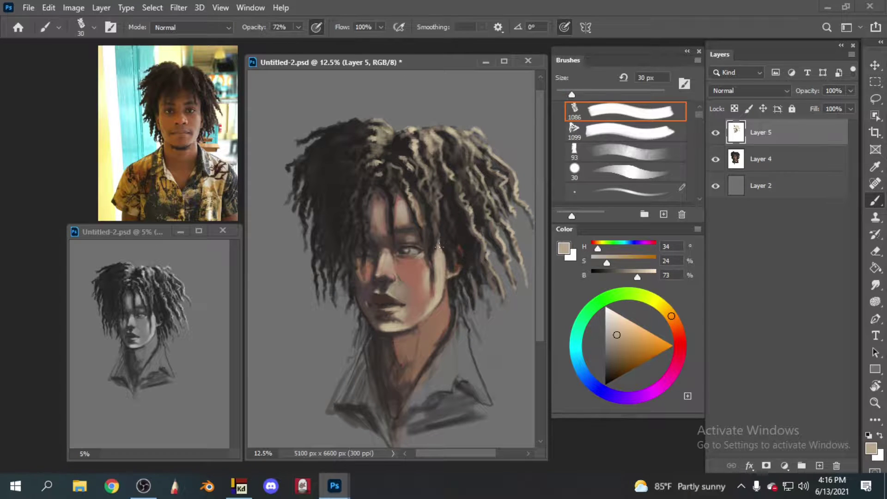
pyautogui.press(']')
pyautogui.press(']')
# - Sample the cheek's reddish brown and paint a darker reddish tone on the cheek
pyautogui.keyDown('alt'); pyautogui.click(386, 323); pyautogui.keyUp('alt')
pyautogui.press(']')
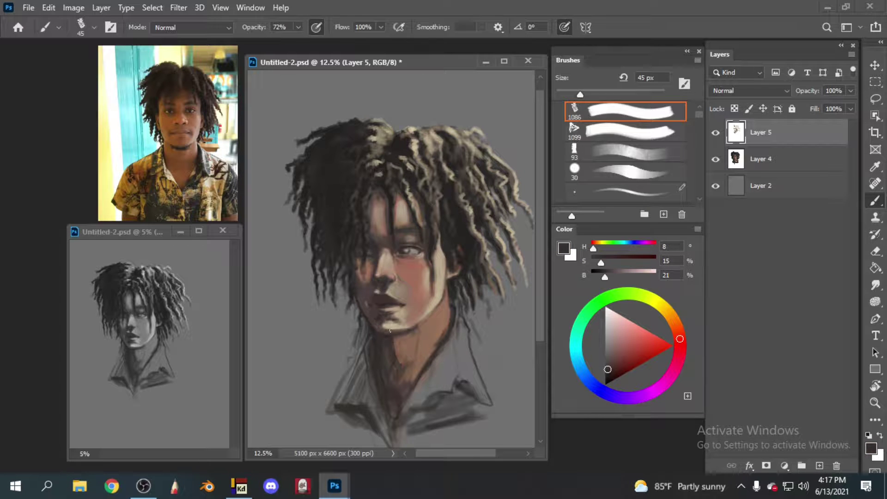
pyautogui.keyDown('alt'); pyautogui.click(414, 283); pyautogui.keyUp('alt')
pyautogui.press(']')
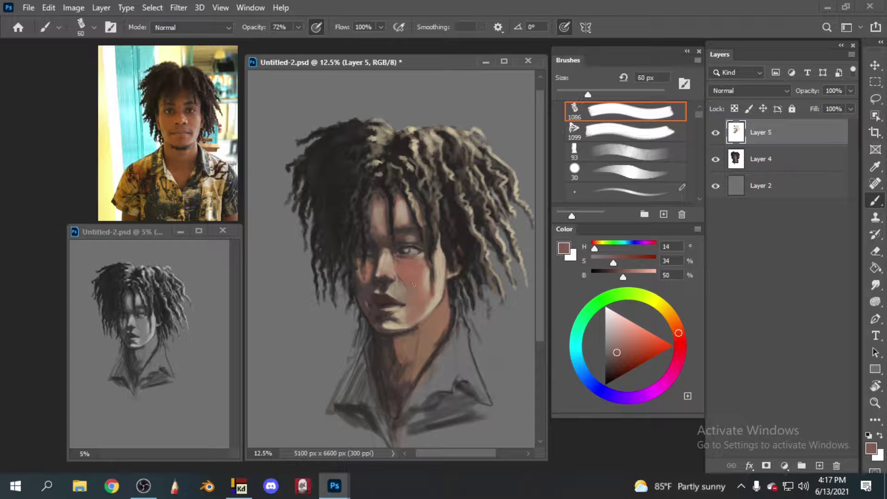
pyautogui.press('[')
pyautogui.press('[')
pyautogui.keyDown('alt'); pyautogui.click(405, 305); pyautogui.keyUp('alt')
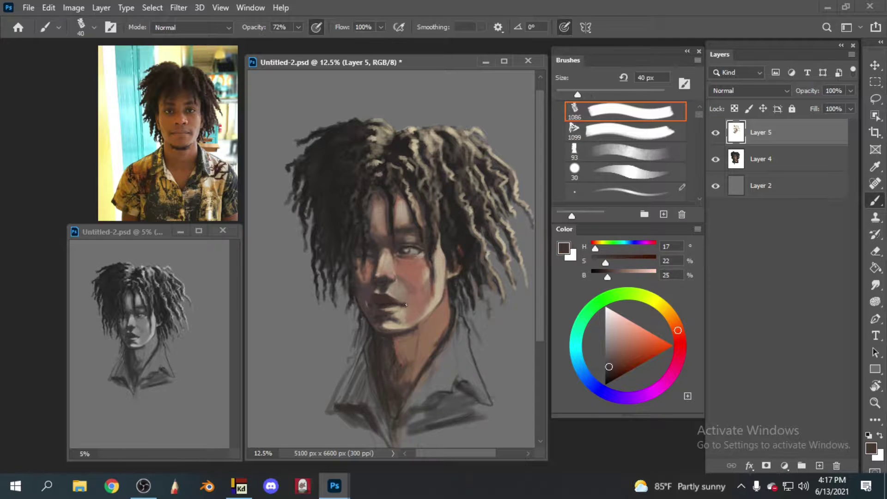
pyautogui.keyDown('alt'); pyautogui.click(398, 276); pyautogui.keyUp('alt')
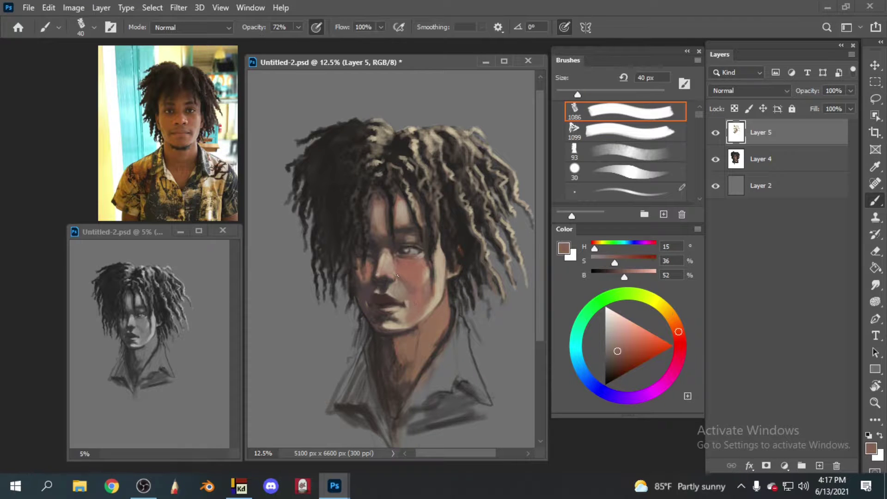
pyautogui.press(']')
pyautogui.press(']')
pyautogui.keyDown('alt'); pyautogui.click(410, 305); pyautogui.keyUp('alt')
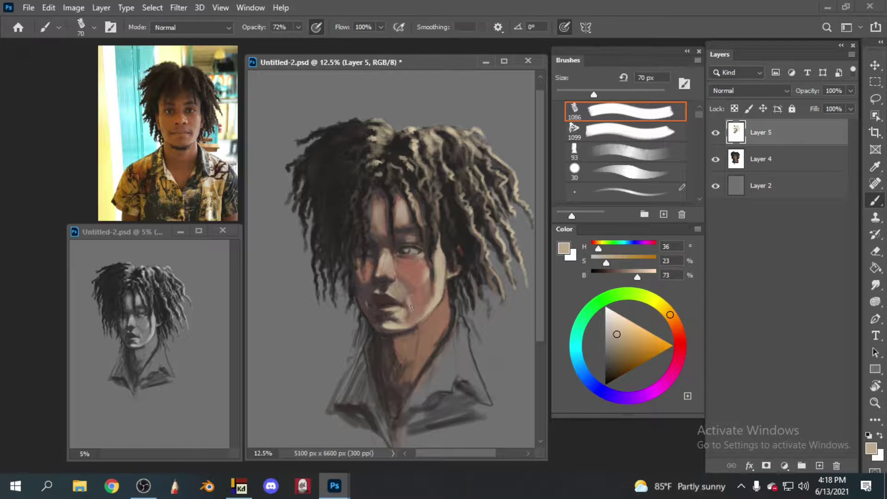
pyautogui.keyDown('alt'); pyautogui.click(415, 291); pyautogui.keyUp('alt')
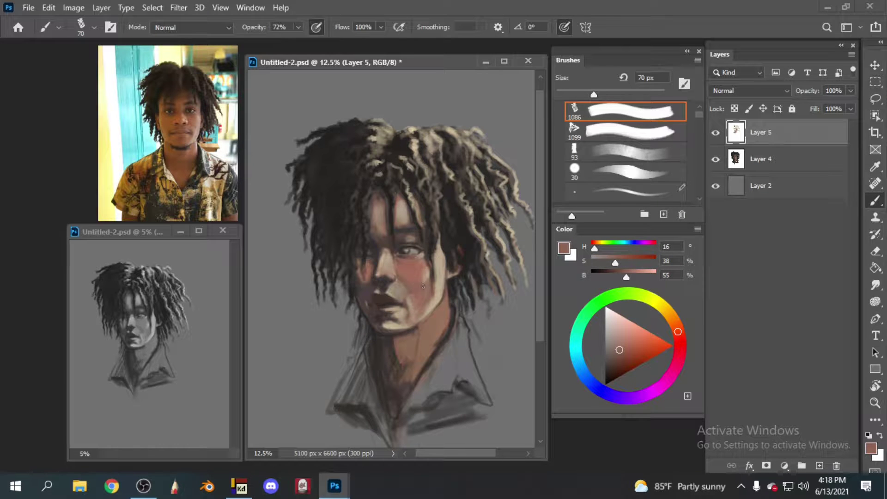
pyautogui.moveTo(428, 301); pyautogui.dragTo(432, 319)
# - Sample cheek tones and pick a red blush colour with an enlarged brush
pyautogui.press(']')
pyautogui.press(']')
pyautogui.press(']')
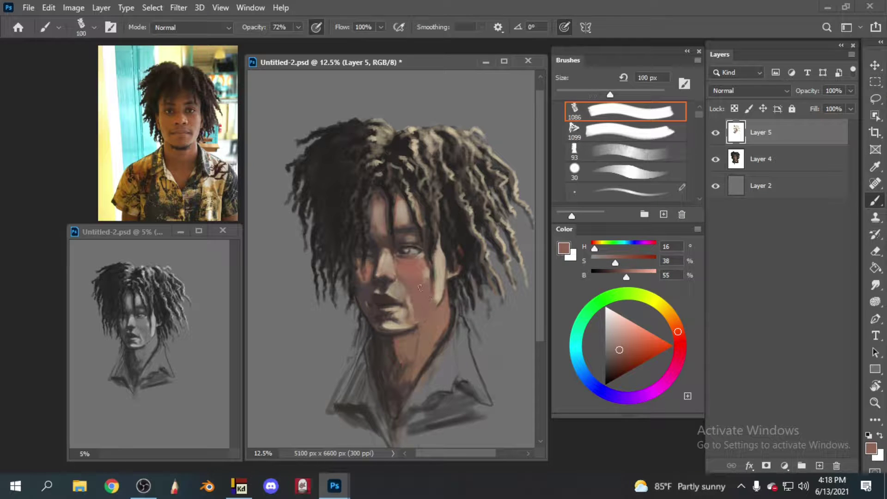
pyautogui.press('[')
pyautogui.press('[')
pyautogui.press('[')
pyautogui.press(']')
pyautogui.press(']')
pyautogui.press(']')
pyautogui.keyDown('alt'); pyautogui.click(403, 315); pyautogui.keyUp('alt')
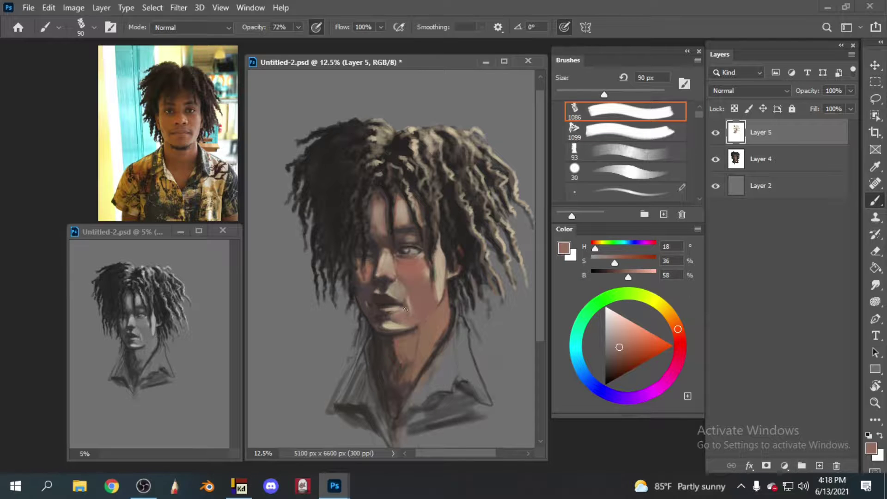
pyautogui.keyDown('alt'); pyautogui.click(406, 276); pyautogui.keyUp('alt')
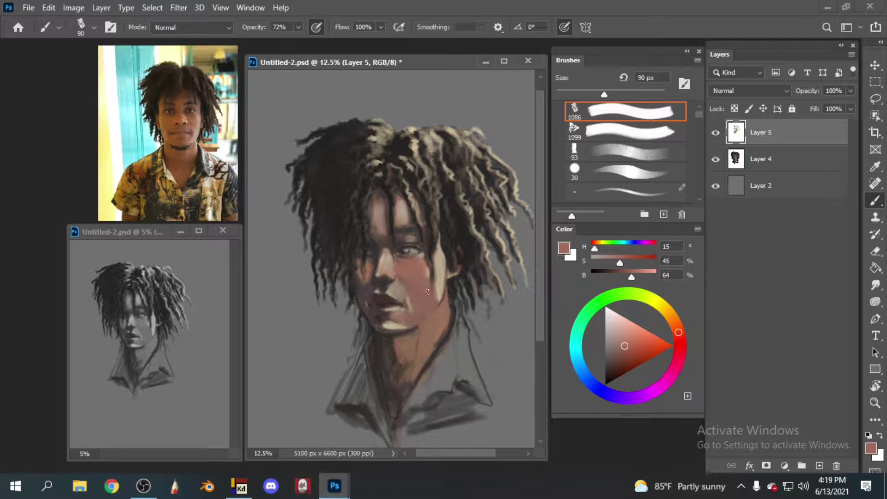
pyautogui.moveTo(428, 293)
pyautogui.mouseDown()
pyautogui.moveTo(453, 263)
pyautogui.moveTo(448, 249)
pyautogui.mouseUp()
pyautogui.keyDown('alt'); pyautogui.click(385, 253); pyautogui.keyUp('alt')
pyautogui.keyDown('alt'); pyautogui.click(443, 238); pyautogui.keyUp('alt')
pyautogui.press(']')
pyautogui.press(']')
pyautogui.press(']')
# - Dab red blush onto the right cheek, shifting it to a cooler, duller red
pyautogui.keyDown('alt'); pyautogui.click(447, 255); pyautogui.keyUp('alt')
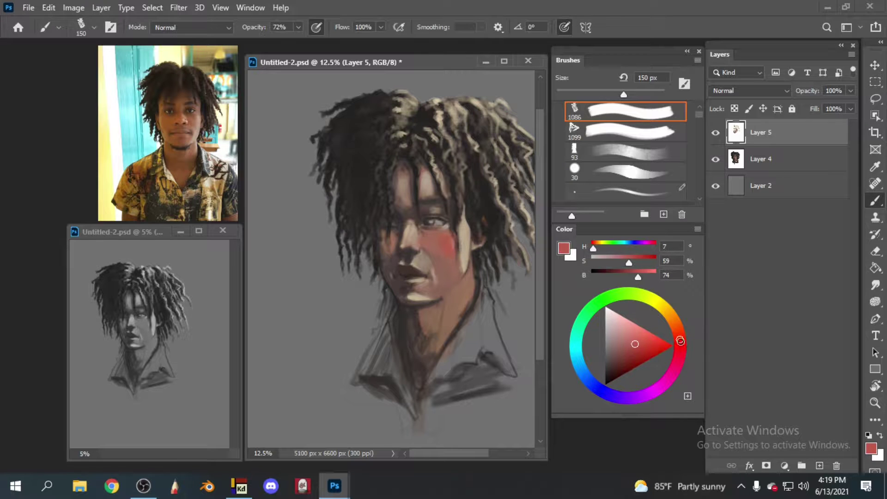
pyautogui.moveTo(680, 341); pyautogui.dragTo(682, 342)
pyautogui.keyDown('alt'); pyautogui.click(457, 257); pyautogui.keyUp('alt')
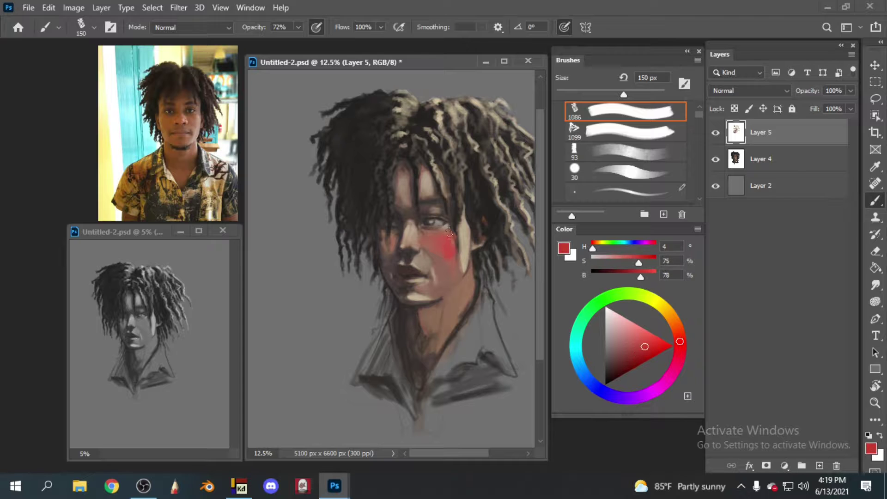
pyautogui.press('[')
pyautogui.press('[')
pyautogui.press('[')
pyautogui.press('[')
pyautogui.press('[')
pyautogui.press('[')
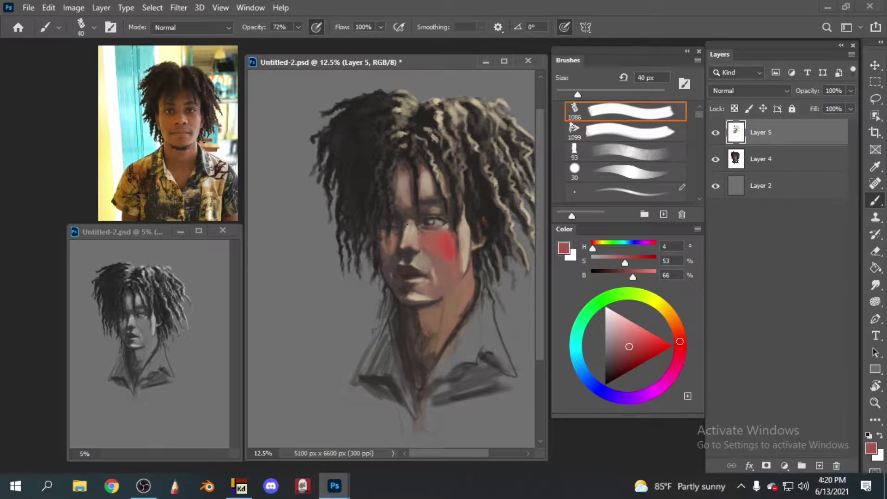
# - Try the Mixer Brush and a smaller Eraser before returning to the regular brush
pyautogui.hotkey('shift', 'b')
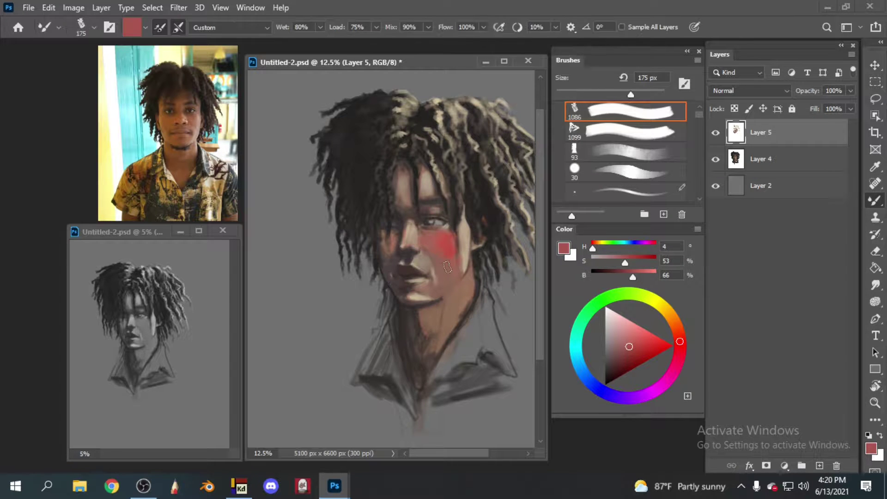
pyautogui.hotkey('shift', 'b')
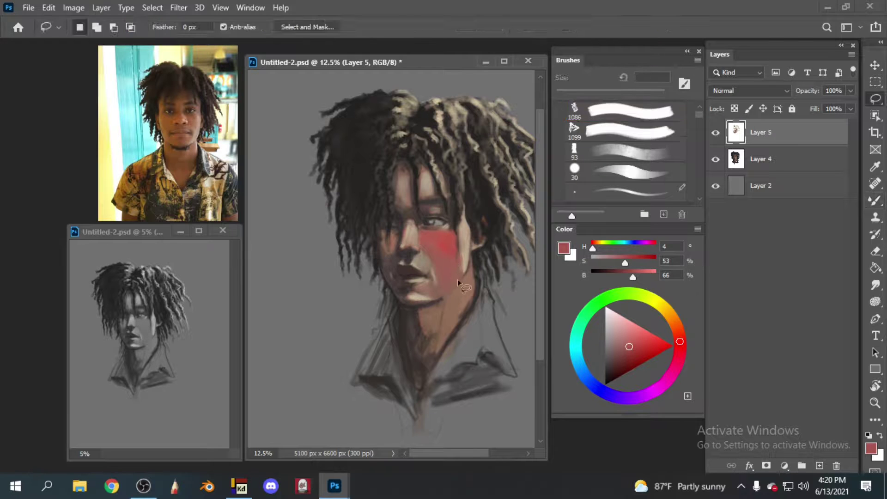
pyautogui.press('e')
pyautogui.press('[')
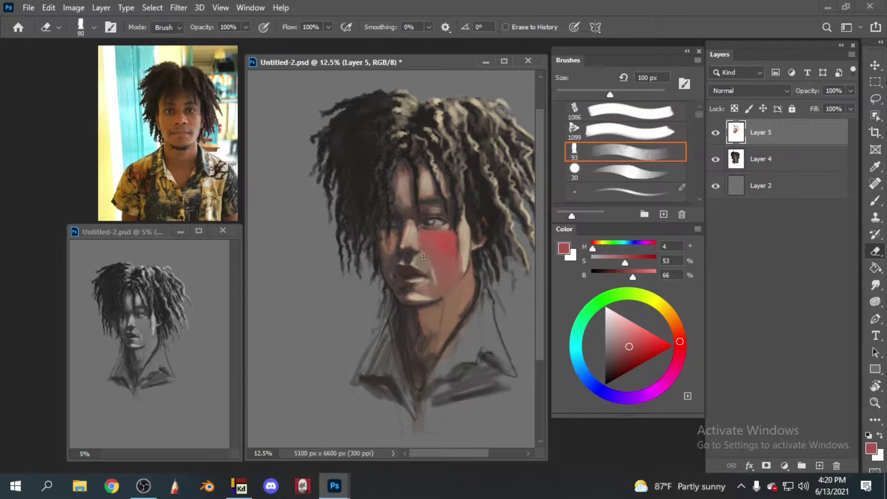
pyautogui.press('[')
pyautogui.press('[')
pyautogui.press('[')
pyautogui.press('[')
pyautogui.press('b')
# - Sample dark brown, muted red and muted brown tones from the face, resizing the brush
pyautogui.keyDown('alt'); pyautogui.click(416, 220); pyautogui.keyUp('alt')
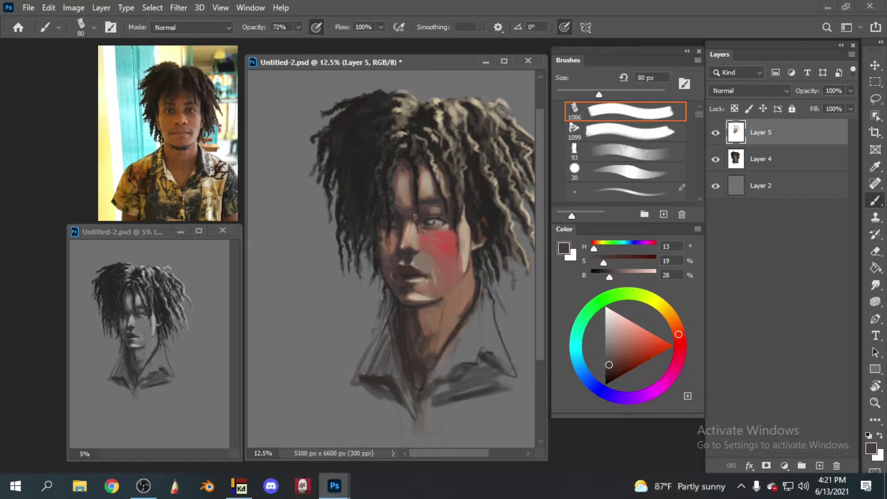
pyautogui.press('[')
pyautogui.press('[')
pyautogui.press('[')
pyautogui.press('[')
pyautogui.press(']')
pyautogui.press(']')
pyautogui.press(']')
pyautogui.keyDown('alt'); pyautogui.click(445, 272); pyautogui.keyUp('alt')
pyautogui.press(']')
pyautogui.press(']')
pyautogui.press(']')
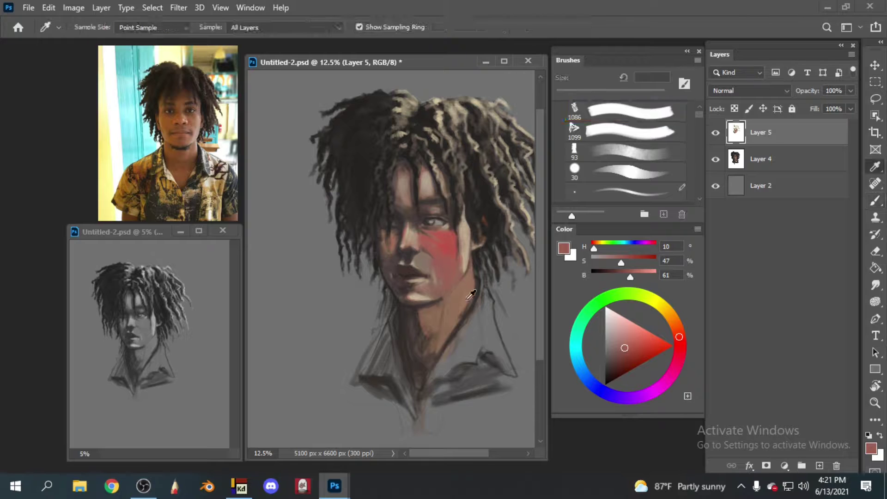
pyautogui.keyDown('alt'); pyautogui.click(435, 258); pyautogui.keyUp('alt')
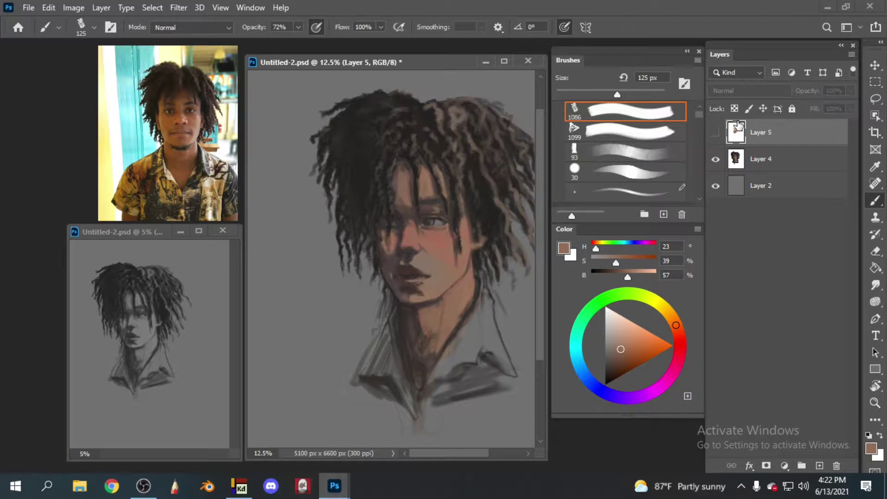
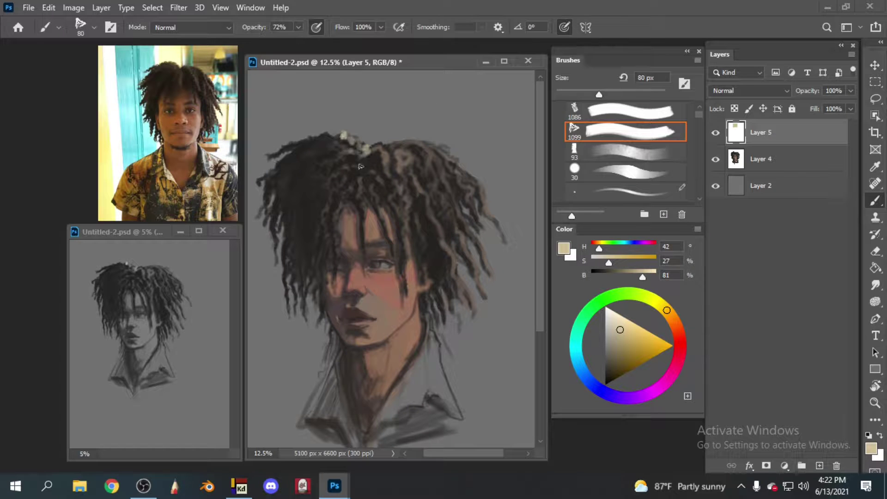
# - Paint pale highlight strands across the top, centre and right side of the dreadlocks
pyautogui.moveTo(361, 166)
pyautogui.mouseDown()
pyautogui.moveTo(345, 185)
pyautogui.moveTo(346, 134)
pyautogui.moveTo(339, 185)
pyautogui.moveTo(423, 147)
pyautogui.moveTo(430, 178)
pyautogui.moveTo(448, 143)
pyautogui.moveTo(518, 234)
pyautogui.mouseUp()
pyautogui.press('[')
pyautogui.press('[')
pyautogui.press(']')
pyautogui.press('[')
pyautogui.press('[')
pyautogui.press('[')
pyautogui.moveTo(462, 150)
pyautogui.mouseDown()
pyautogui.moveTo(497, 219)
pyautogui.moveTo(510, 277)
pyautogui.mouseUp()
pyautogui.moveTo(450, 150); pyautogui.dragTo(467, 199)
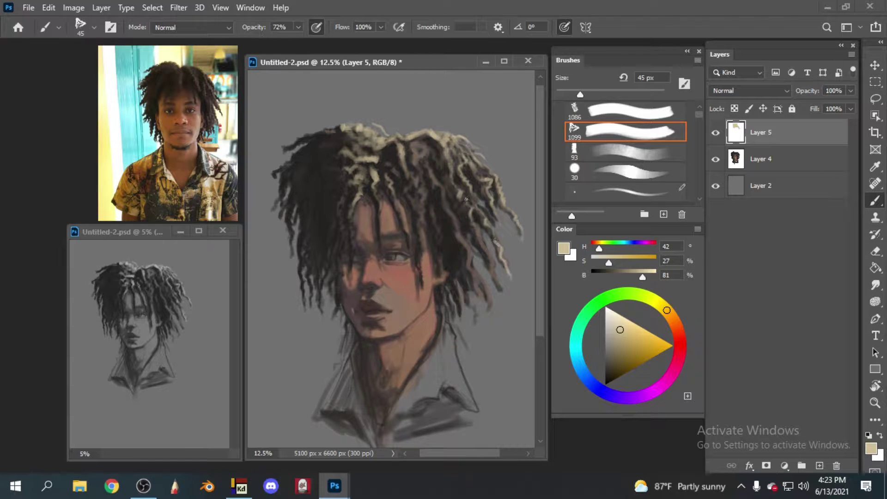
pyautogui.moveTo(413, 141)
pyautogui.mouseDown()
pyautogui.moveTo(423, 184)
pyautogui.moveTo(424, 289)
pyautogui.moveTo(447, 199)
pyautogui.mouseUp()
pyautogui.moveTo(445, 198)
pyautogui.mouseDown()
pyautogui.moveTo(485, 293)
pyautogui.moveTo(456, 321)
pyautogui.mouseUp()
# - Sample the background grey and trim the hair's left edge, cheek, jawline and collar
pyautogui.press('[')
pyautogui.keyDown('alt'); pyautogui.click(320, 127); pyautogui.keyUp('alt')
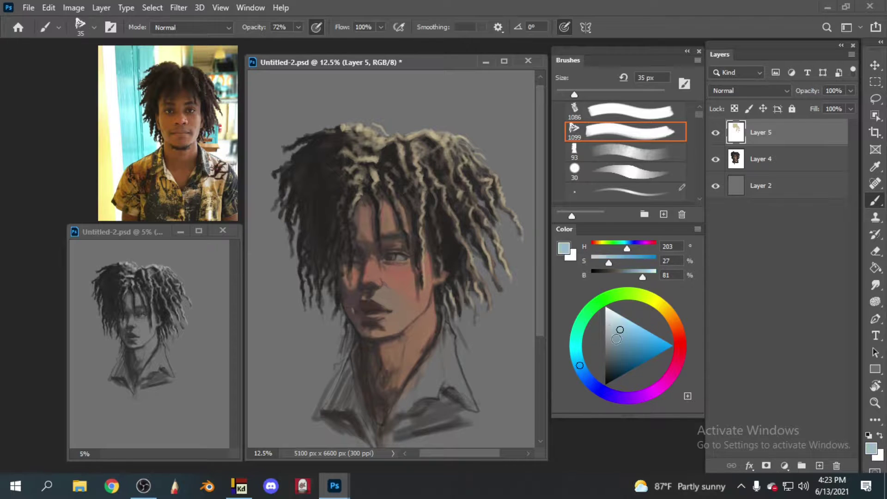
pyautogui.moveTo(293, 155)
pyautogui.mouseDown()
pyautogui.moveTo(279, 213)
pyautogui.moveTo(290, 254)
pyautogui.mouseUp()
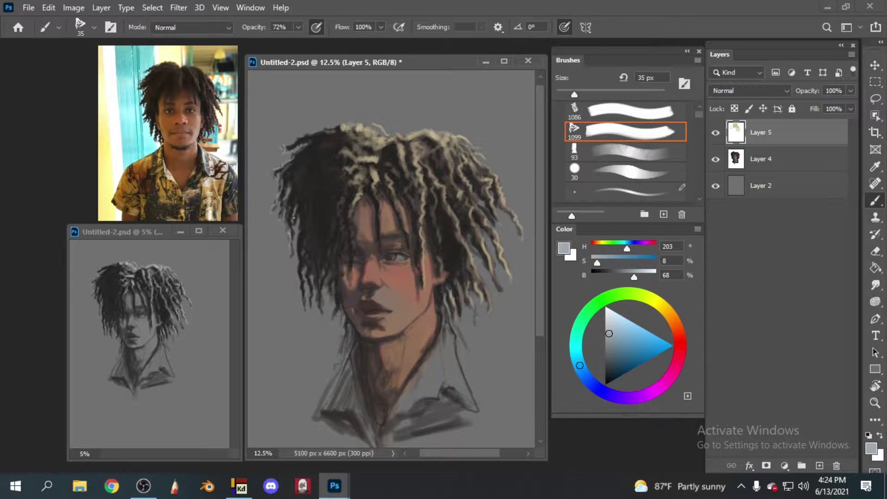
pyautogui.moveTo(294, 211)
pyautogui.mouseDown()
pyautogui.moveTo(307, 307)
pyautogui.moveTo(322, 314)
pyautogui.mouseUp()
pyautogui.moveTo(324, 270); pyautogui.dragTo(335, 308)
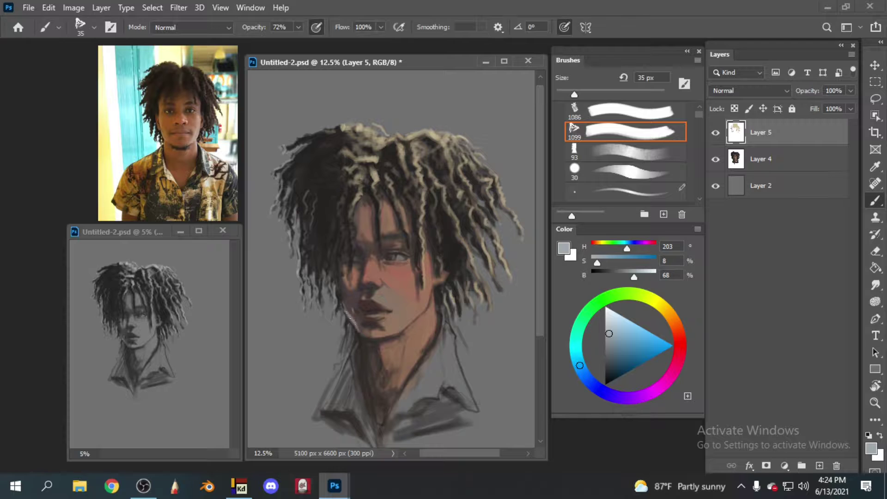
pyautogui.moveTo(345, 314)
pyautogui.mouseDown()
pyautogui.moveTo(372, 348)
pyautogui.moveTo(328, 401)
pyautogui.mouseUp()
pyautogui.moveTo(354, 343); pyautogui.dragTo(328, 403)
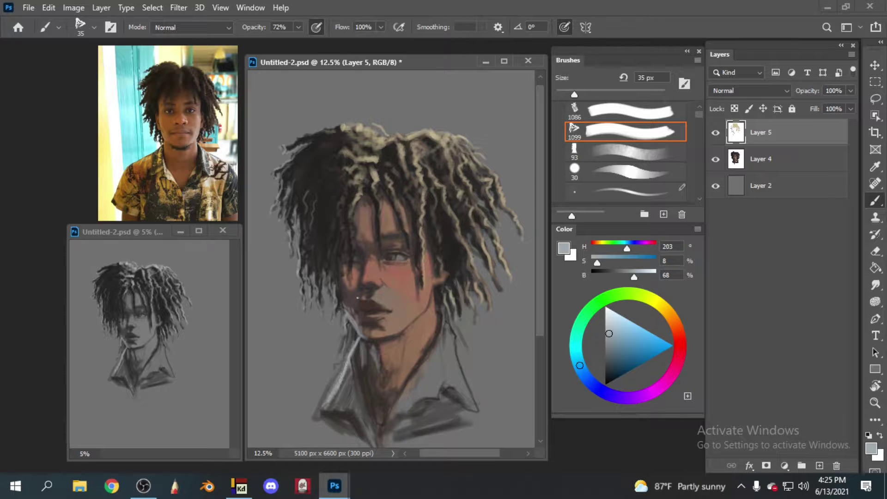
# - Set paint opacity to 48% and erase stray strokes near the jaw and neck
pyautogui.press(']')
pyautogui.press('4')
pyautogui.press('8')
pyautogui.press('e')
pyautogui.moveTo(359, 298); pyautogui.dragTo(367, 377)
# - Tidy the neck and collar by painting and erasing light grey strokes
pyautogui.press('b')
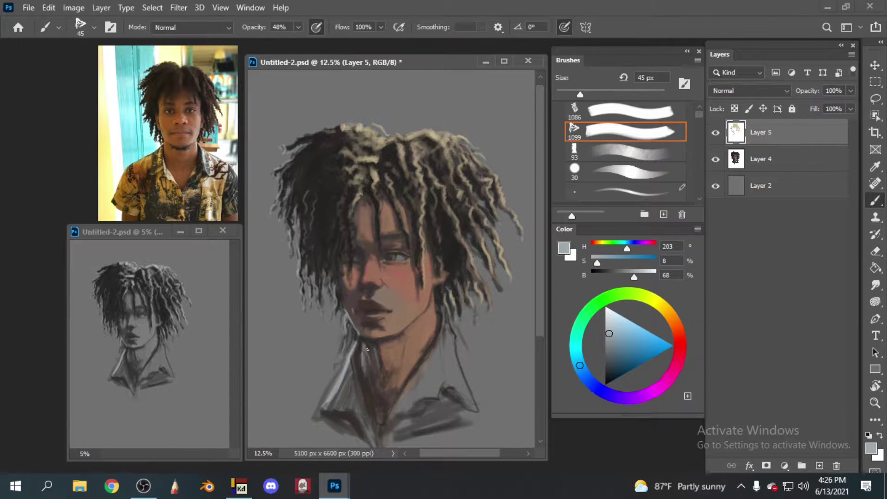
pyautogui.moveTo(365, 345); pyautogui.dragTo(378, 381)
pyautogui.press('[')
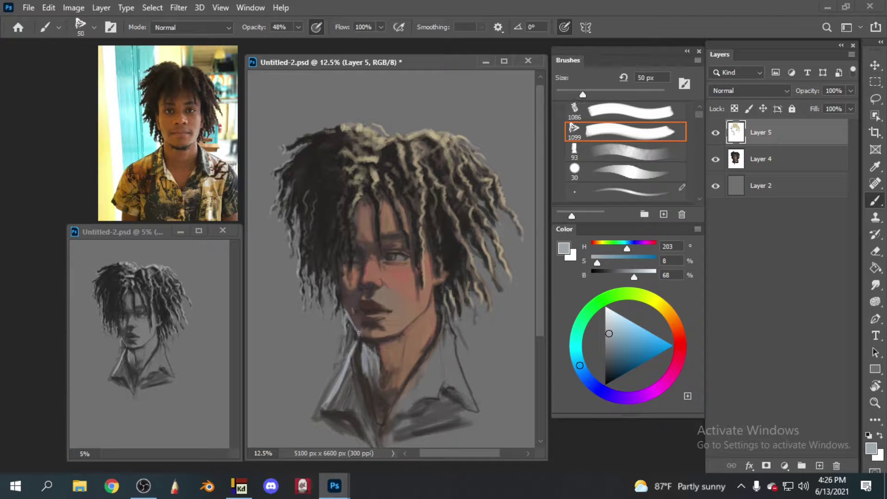
pyautogui.press('e')
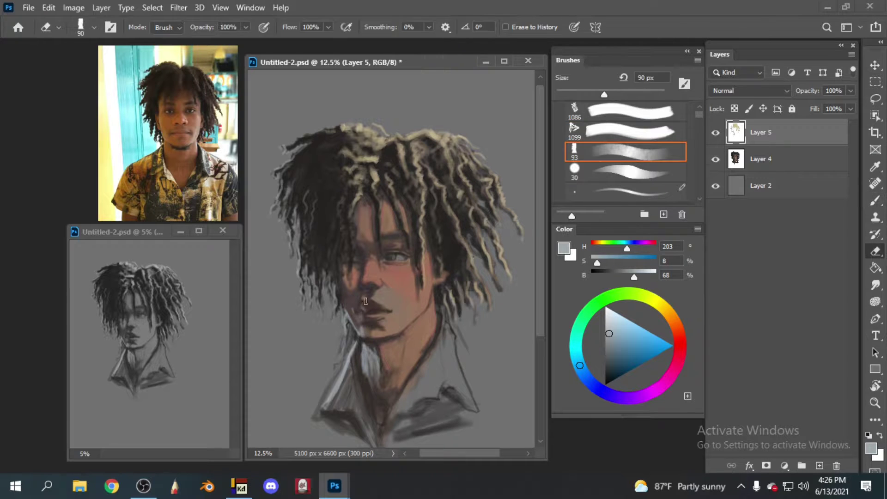
pyautogui.press('b')
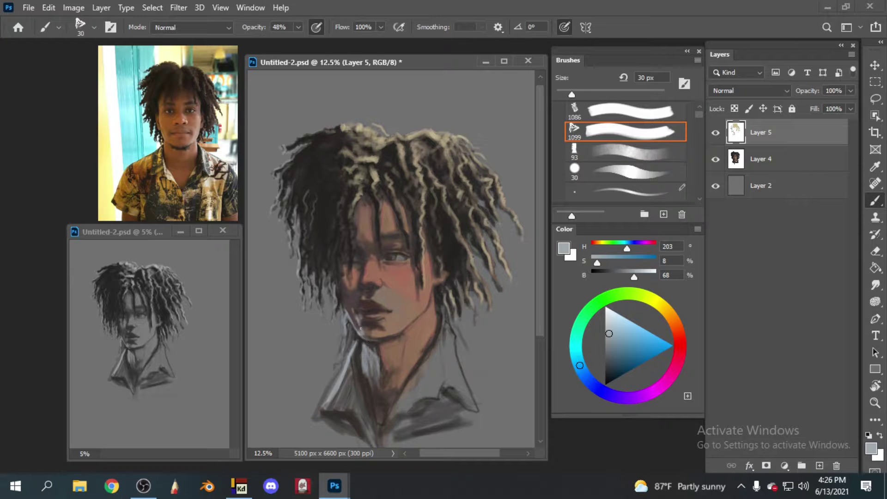
pyautogui.press('e')
pyautogui.press('b')
pyautogui.press('e')
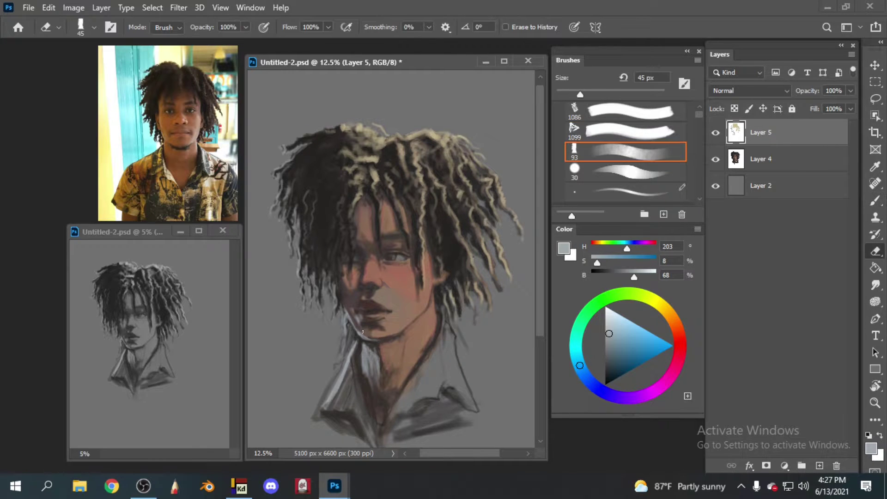
pyautogui.press('b')
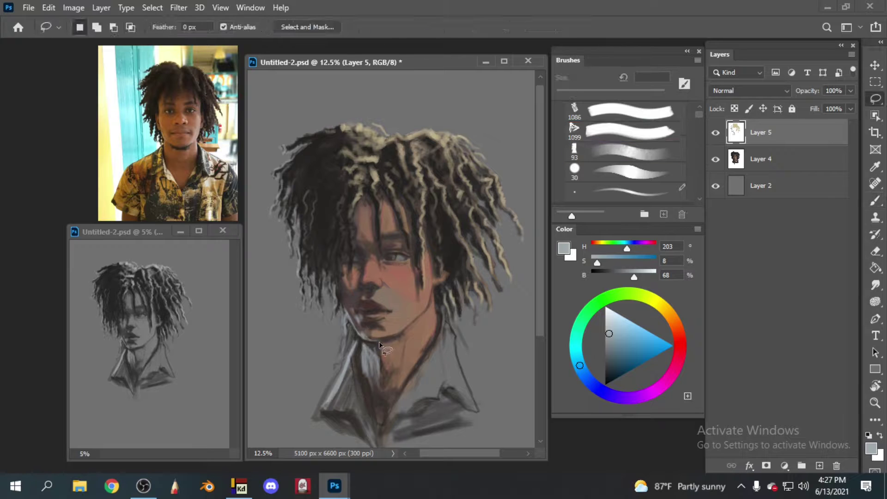
pyautogui.press('e')
pyautogui.moveTo(361, 345); pyautogui.dragTo(373, 377)
# - Sample the tan hair-highlight colour with a fine brush and add a new empty layer
pyautogui.press('b')
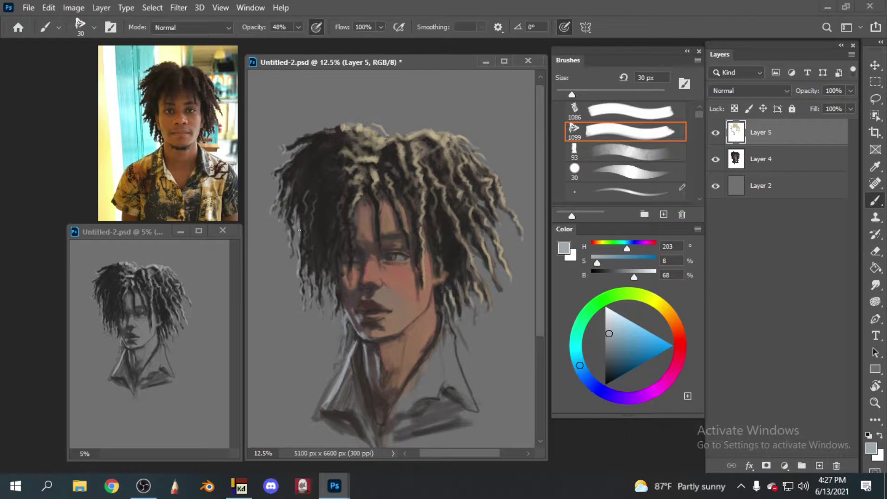
pyautogui.press('[')
pyautogui.press('[')
pyautogui.press('[')
pyautogui.moveTo(397, 242); pyautogui.dragTo(407, 222)
pyautogui.keyDown('alt'); pyautogui.click(443, 126); pyautogui.keyUp('alt')
pyautogui.hotkey('ctrl', 'shift', 'alt', 'n')
# - Set the new layer to Color Dodge and brighten the forehead, nose and cheek
pyautogui.click(749, 91)
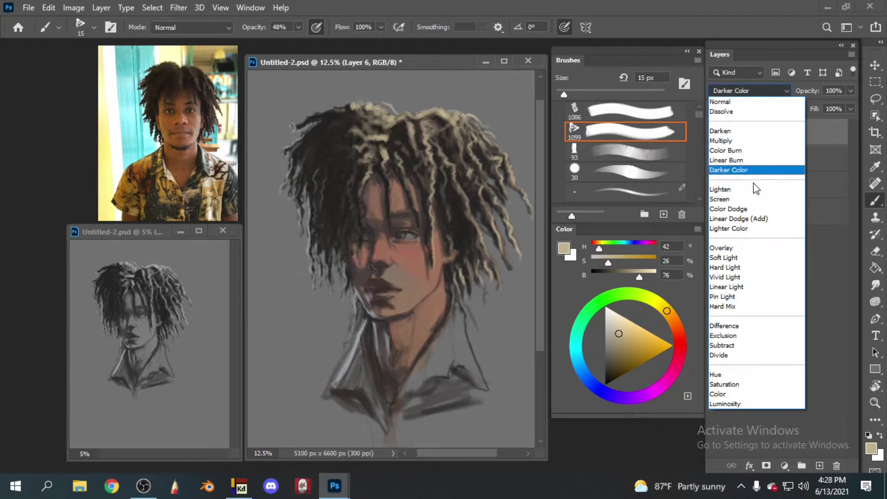
pyautogui.click(739, 209)
pyautogui.press(',')
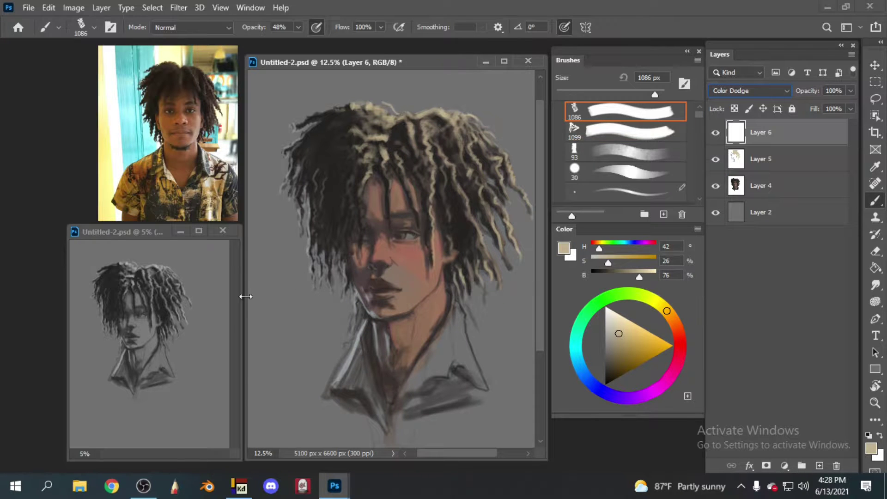
pyautogui.press(']')
pyautogui.press(']')
pyautogui.press(']')
# - Return to Layer 5 and sample darker, warmer and reddish-brown skin tones for shading
pyautogui.press(']')
pyautogui.press(']')
pyautogui.press(']')
pyautogui.press(']')
pyautogui.press(']')
pyautogui.moveTo(393, 201)
pyautogui.mouseDown()
pyautogui.moveTo(397, 194)
pyautogui.moveTo(376, 212)
pyautogui.moveTo(388, 256)
pyautogui.mouseUp()
pyautogui.moveTo(437, 233); pyautogui.dragTo(405, 280)
pyautogui.press('[')
pyautogui.press('[')
pyautogui.press('[')
pyautogui.keyDown('alt'); pyautogui.click(391, 275); pyautogui.keyUp('alt')
pyautogui.press(']')
pyautogui.press(']')
pyautogui.keyDown('alt'); pyautogui.click(391, 298); pyautogui.keyUp('alt')
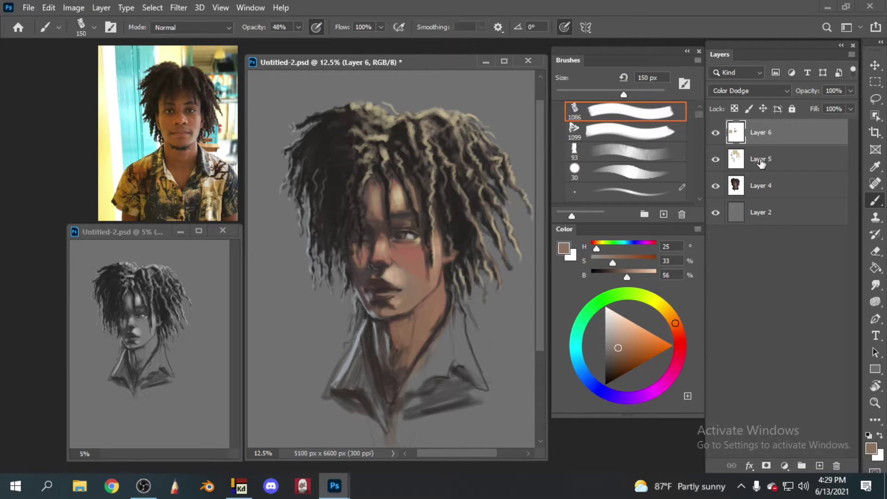
pyautogui.hotkey('alt', '[')
pyautogui.keyDown('alt'); pyautogui.click(407, 294); pyautogui.keyUp('alt')
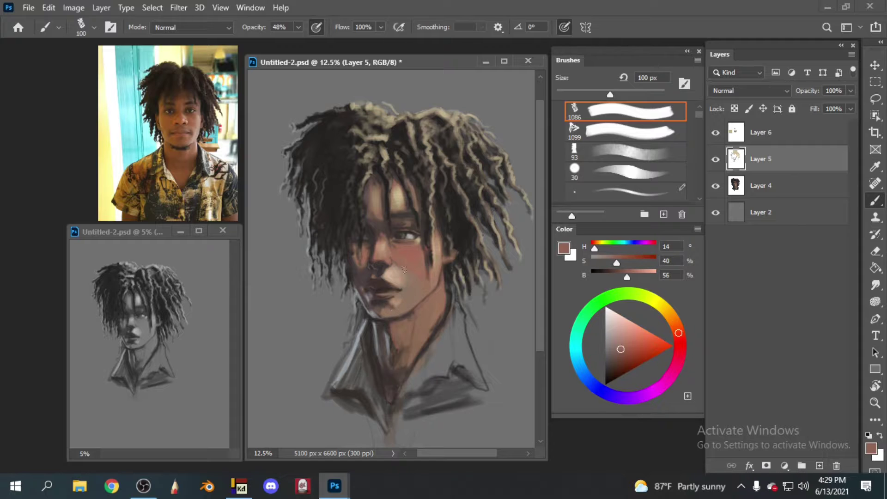
pyautogui.press('[')
pyautogui.keyDown('alt'); pyautogui.click(404, 295); pyautogui.keyUp('alt')
pyautogui.press('[')
pyautogui.press('[')
pyautogui.press('[')
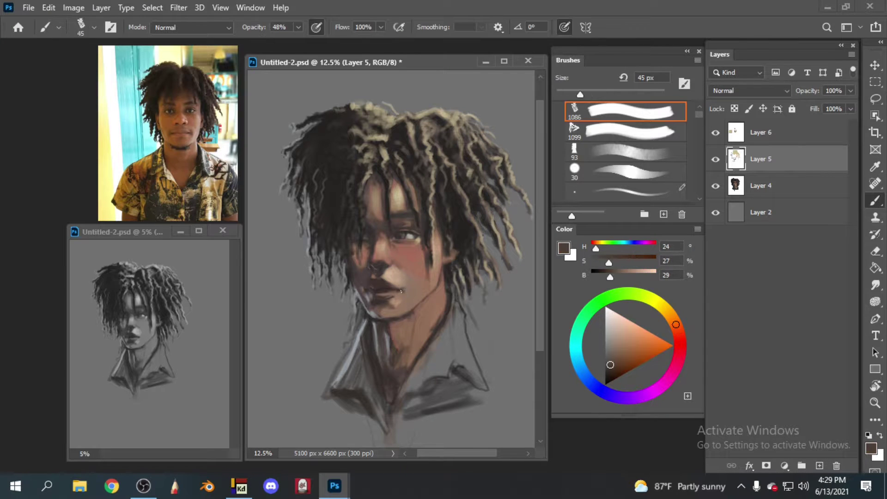
pyautogui.keyDown('alt'); pyautogui.click(402, 287); pyautogui.keyUp('alt')
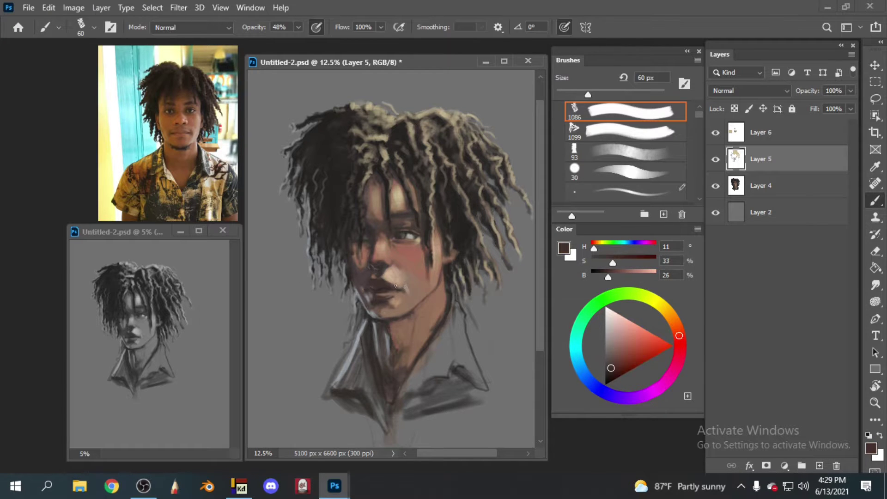
pyautogui.press(']')
pyautogui.press(']')
pyautogui.press(']')
pyautogui.keyDown('alt'); pyautogui.click(378, 283); pyautogui.keyUp('alt')
# - Deepen shadows around the nose and lips with dark neutral, reddish and tan tones
pyautogui.moveTo(378, 282); pyautogui.dragTo(397, 280)
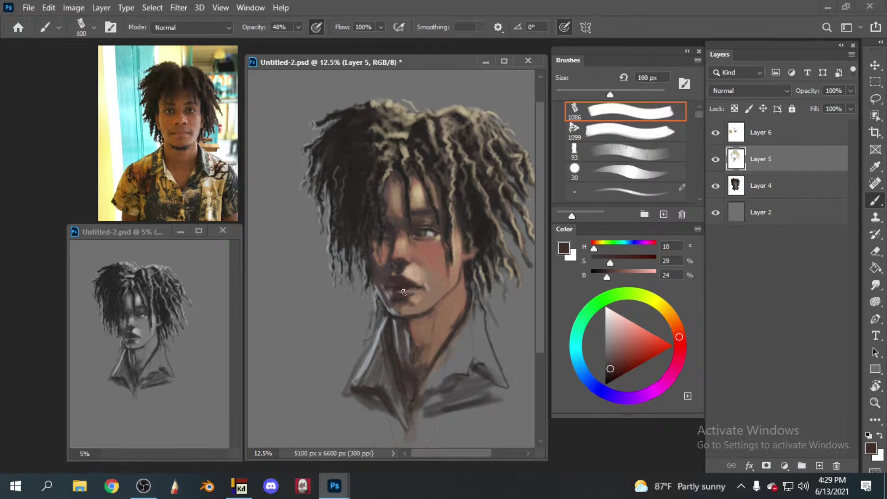
pyautogui.press('[')
pyautogui.press('[')
pyautogui.press('[')
pyautogui.keyDown('alt'); pyautogui.click(409, 296); pyautogui.keyUp('alt')
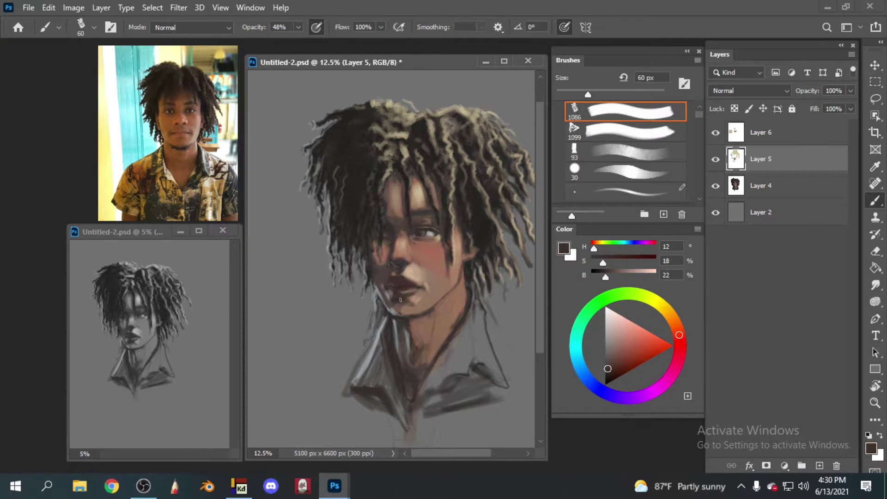
pyautogui.press('[')
pyautogui.press('[')
pyautogui.keyDown('alt'); pyautogui.click(402, 303); pyautogui.keyUp('alt')
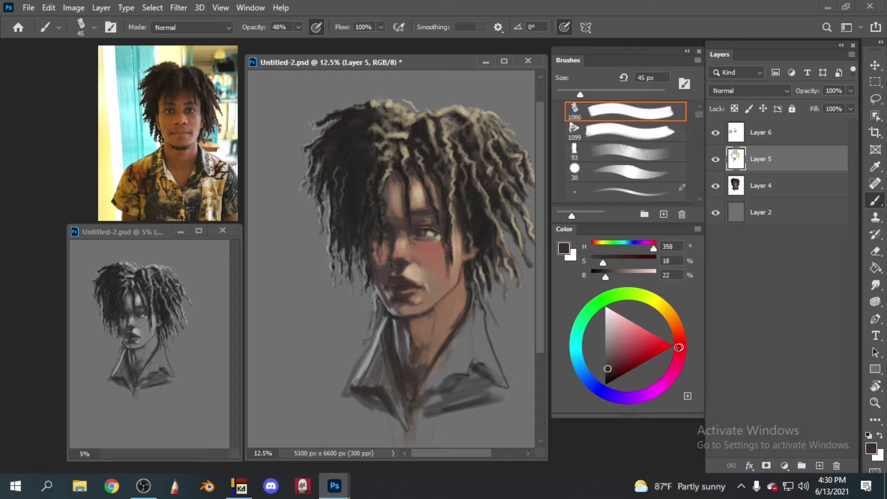
pyautogui.keyDown('alt'); pyautogui.click(405, 273); pyautogui.keyUp('alt')
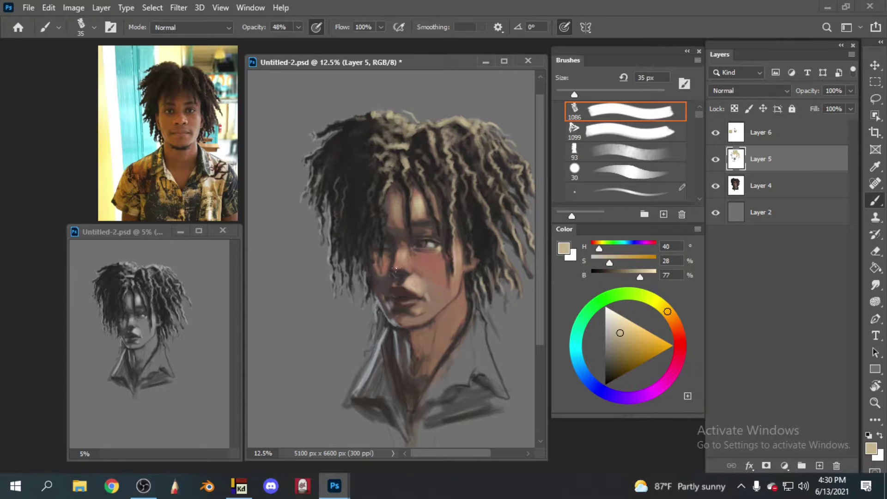
pyautogui.press('[')
pyautogui.press('[')
pyautogui.press('[')
# - Zoom in on the face and shade the neck with sampled darker browns
pyautogui.hotkey('ctrl', '+')
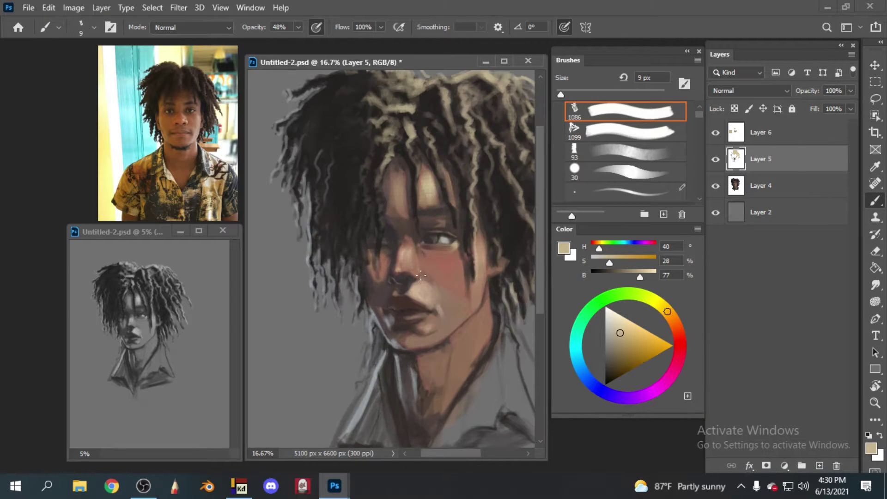
pyautogui.press(']')
pyautogui.press(']')
pyautogui.press(']')
pyautogui.press('[')
pyautogui.press('[')
pyautogui.press('[')
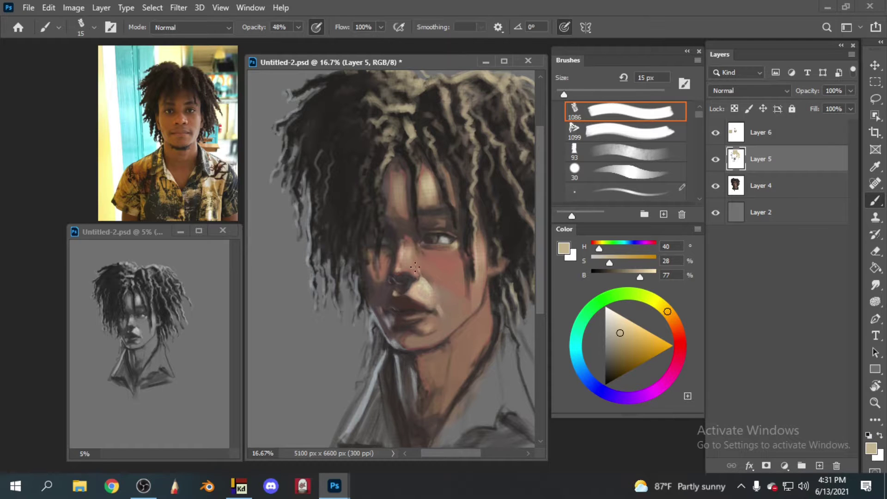
pyautogui.hscroll(1, 429, 245)
pyautogui.press(']')
pyautogui.press(']')
pyautogui.press(']')
pyautogui.press(']')
pyautogui.press(']')
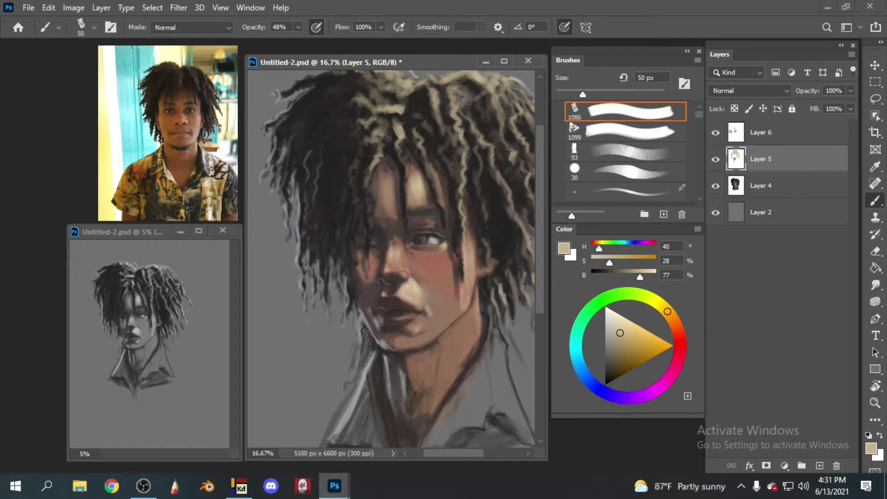
pyautogui.press(']')
pyautogui.press(']')
pyautogui.press(']')
pyautogui.keyDown('alt'); pyautogui.click(448, 352); pyautogui.keyUp('alt')
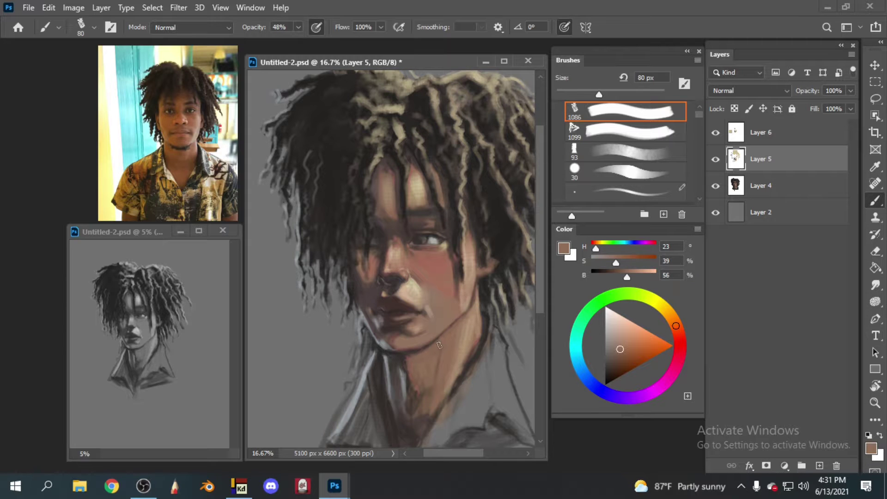
pyautogui.keyDown('alt'); pyautogui.click(431, 410); pyautogui.keyUp('alt')
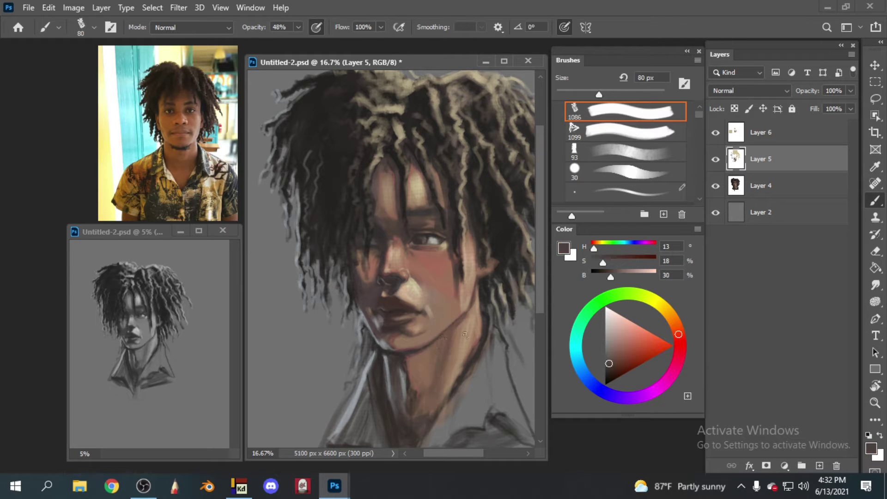
# - Dab a small orange-red accent beside the ear, then resample light tan skin
pyautogui.moveTo(609, 364); pyautogui.dragTo(653, 344)
pyautogui.press('[')
pyautogui.press('[')
pyautogui.press('[')
pyautogui.click(496, 233)
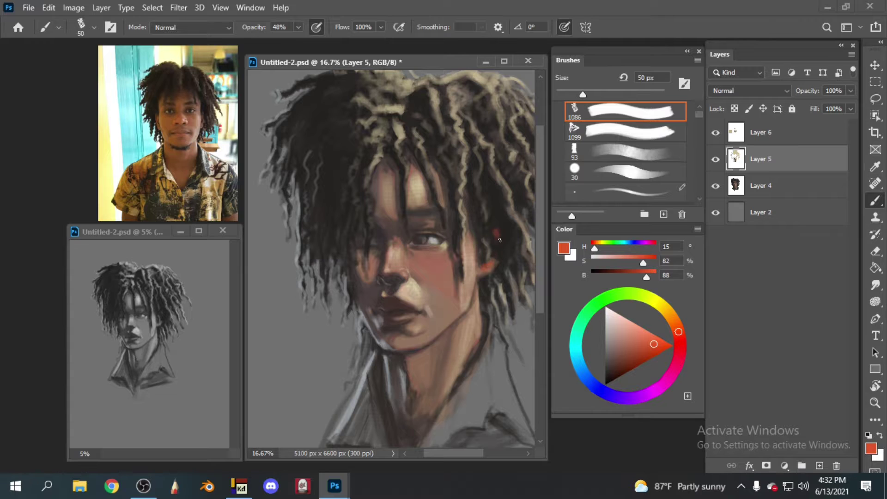
pyautogui.keyDown('alt'); pyautogui.click(474, 270); pyautogui.keyUp('alt')
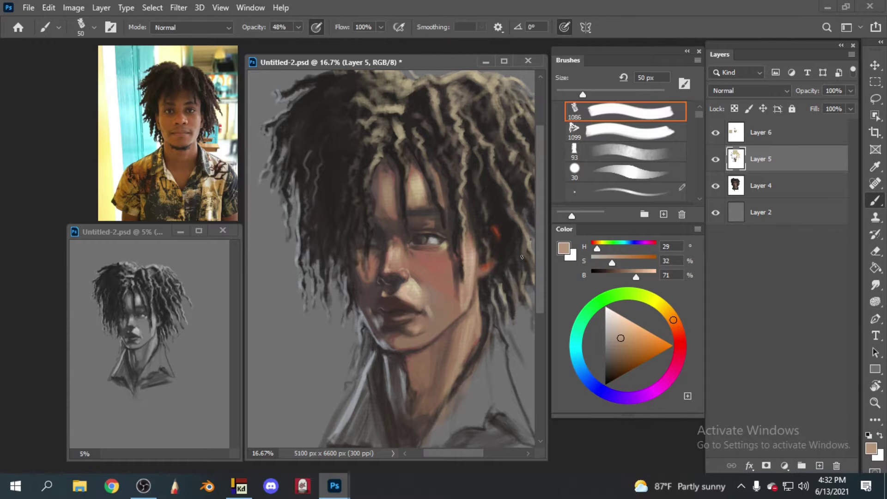
pyautogui.press('[')
pyautogui.press('[')
pyautogui.press('[')
pyautogui.press(']')
pyautogui.press(']')
pyautogui.press(']')
# - Darken under the nostrils using sampled dark brown and light tan skin tones
pyautogui.keyDown('alt'); pyautogui.click(411, 259); pyautogui.keyUp('alt')
pyautogui.press('[')
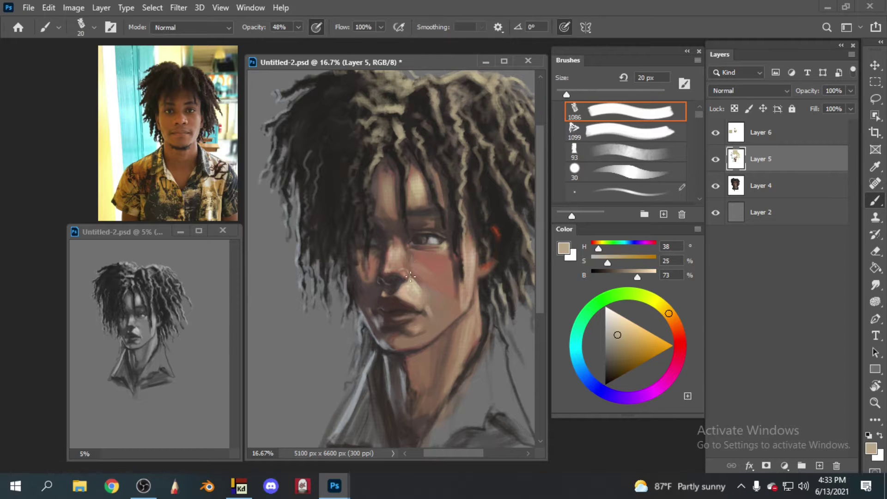
pyautogui.press(']')
pyautogui.scroll(-1, 416, 296)
pyautogui.keyDown('alt'); pyautogui.click(426, 314); pyautogui.keyUp('alt')
pyautogui.keyDown('alt'); pyautogui.click(383, 294); pyautogui.keyUp('alt')
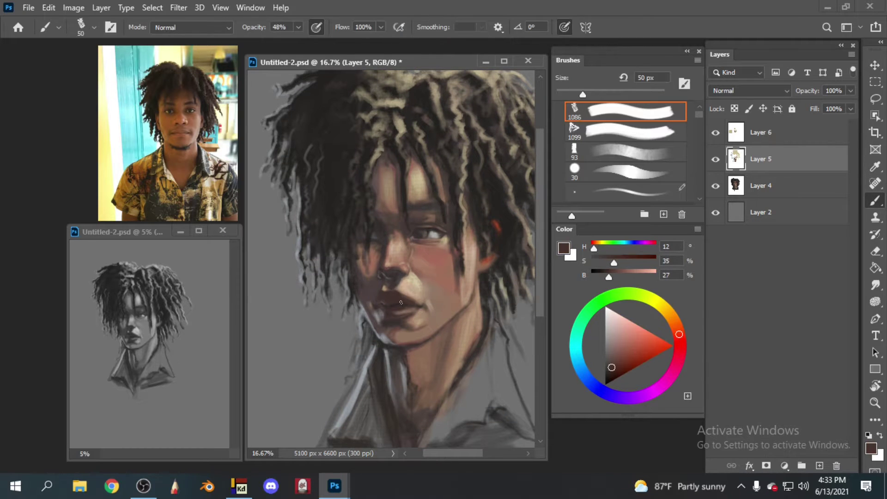
pyautogui.press('[')
pyautogui.press('[')
pyautogui.press('[')
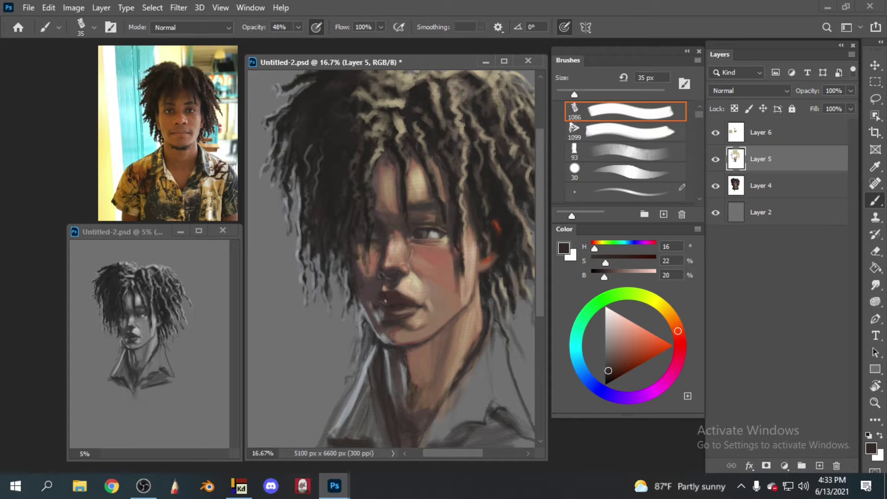
# - Darken the lips with dark brown and mid skin tones, adding a lower-lip highlight
pyautogui.keyDown('alt'); pyautogui.click(387, 294); pyautogui.keyUp('alt')
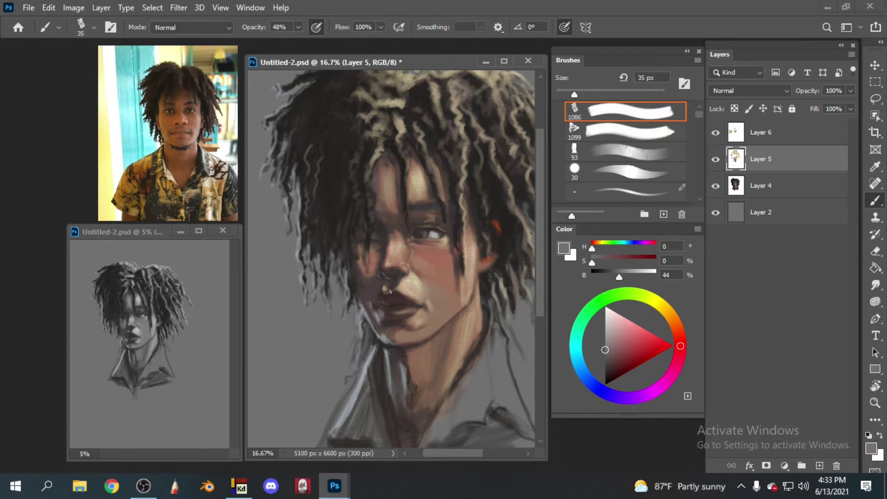
pyautogui.keyDown('alt'); pyautogui.click(396, 305); pyautogui.keyUp('alt')
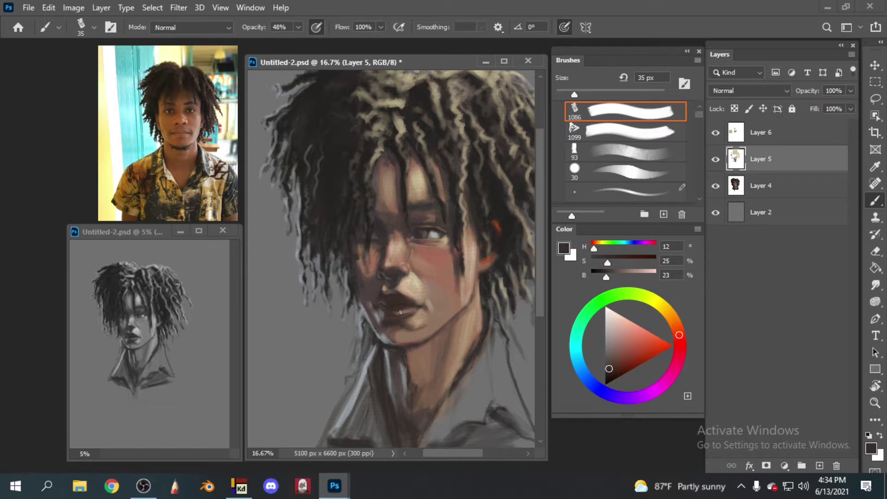
pyautogui.keyDown('alt'); pyautogui.click(418, 317); pyautogui.keyUp('alt')
pyautogui.hotkey('ctrl', '-')
pyautogui.keyDown('alt'); pyautogui.click(404, 189); pyautogui.keyUp('alt')
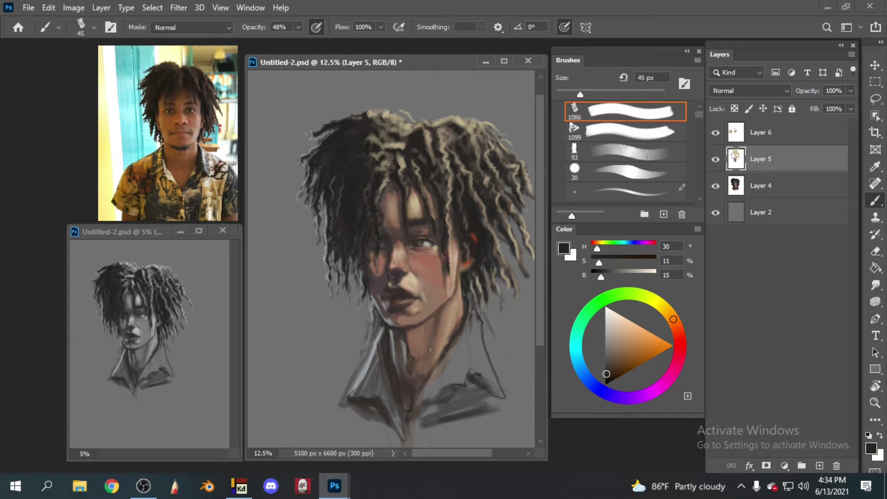
# - Cancel a trial crop and nudge the face-and-hair layer with Free Transform
pyautogui.hotkey('ctrl', '-')
pyautogui.hotkey('ctrl', '+')
pyautogui.hotkey('ctrl', '-')
pyautogui.press('c')
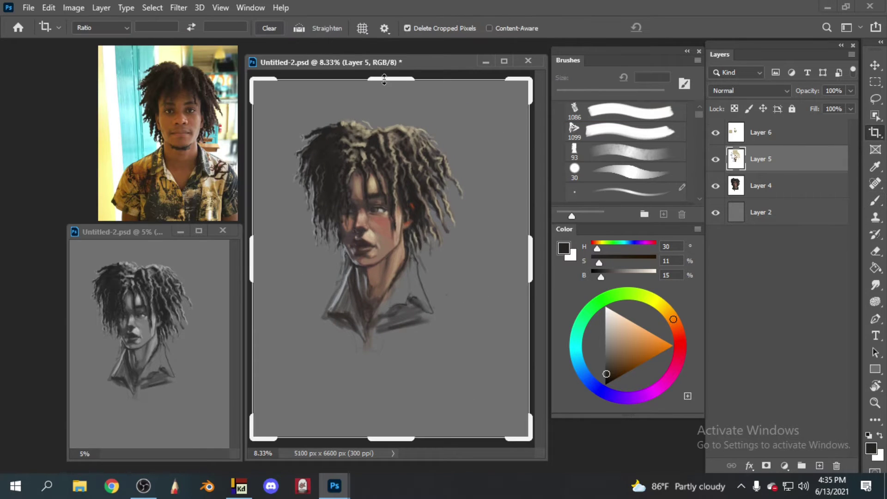
pyautogui.press('w')
pyautogui.hotkey('ctrl', 't')
pyautogui.moveTo(423, 245)
pyautogui.mouseDown()
pyautogui.moveTo(437, 262)
pyautogui.moveTo(419, 236)
pyautogui.mouseUp()
pyautogui.moveTo(480, 197); pyautogui.dragTo(474, 177)
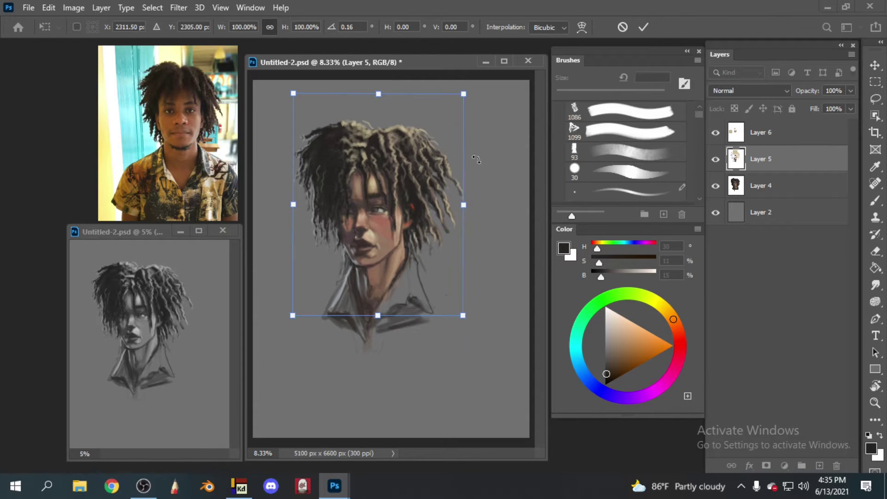
pyautogui.press('Return')
# - Try merging the Color Dodge layer, undo it, and group Layers 4–6 into Group 1
pyautogui.hotkey('alt', ']')
pyautogui.press('b')
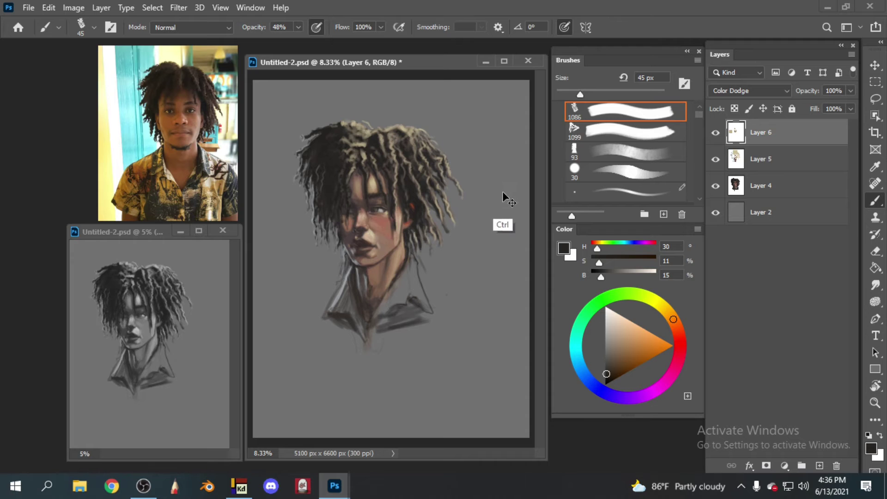
pyautogui.hotkey('ctrl', 'e')
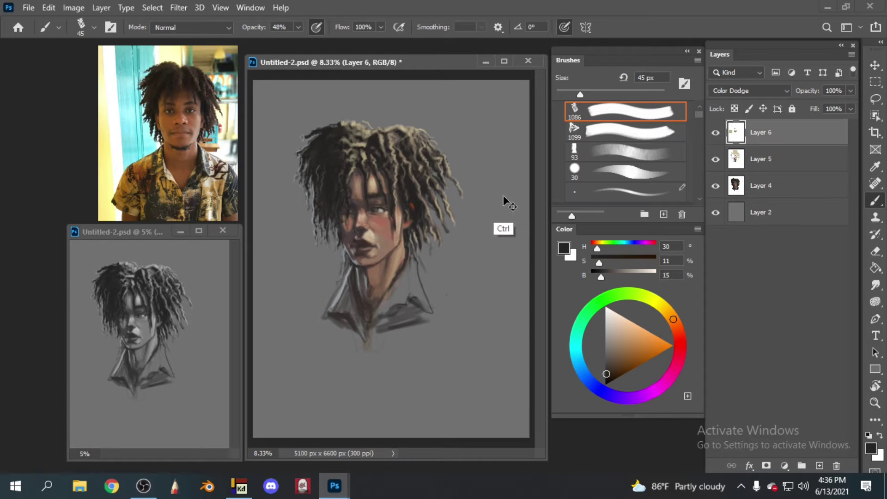
pyautogui.hotkey('ctrl', 'z')
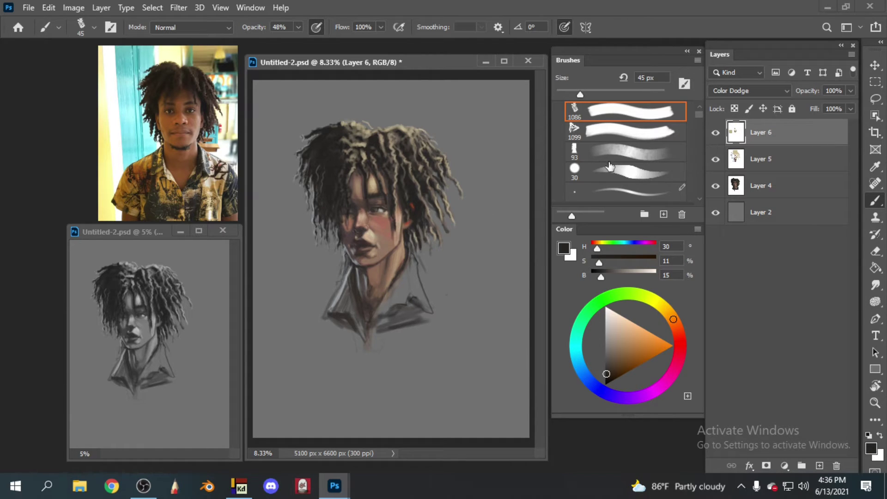
pyautogui.hotkey('shift', 'alt', '[')
pyautogui.hotkey('shift', 'alt', '[')
pyautogui.hotkey('ctrl', 'g')
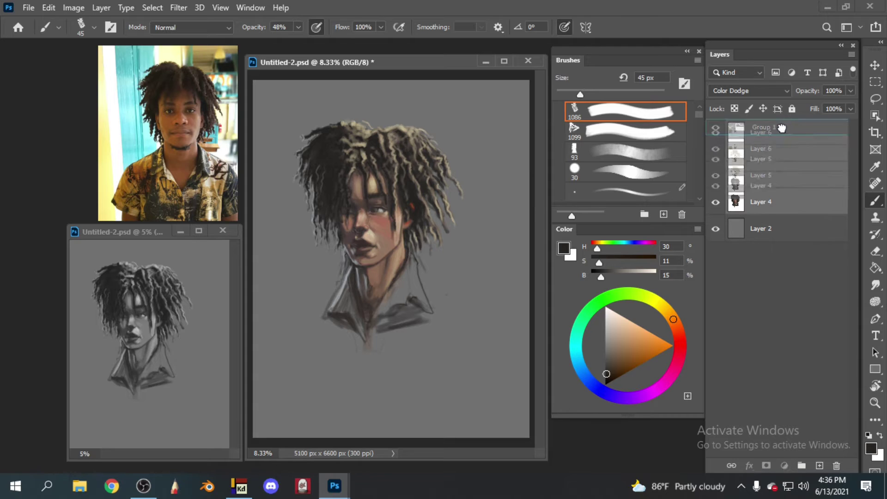
# - Scale up and reposition Group 1 so the bust fills more of the canvas
pyautogui.hotkey('ctrl', 't')
pyautogui.moveTo(463, 357); pyautogui.dragTo(472, 379)
pyautogui.hotkey('ctrl', '-')
pyautogui.moveTo(475, 98)
pyautogui.mouseDown()
pyautogui.moveTo(491, 130)
pyautogui.moveTo(482, 101)
pyautogui.mouseUp()
pyautogui.press('shift')
pyautogui.press('shift')
pyautogui.press('shift')
pyautogui.click(348, 182)
pyautogui.press('Return')
pyautogui.press('b')
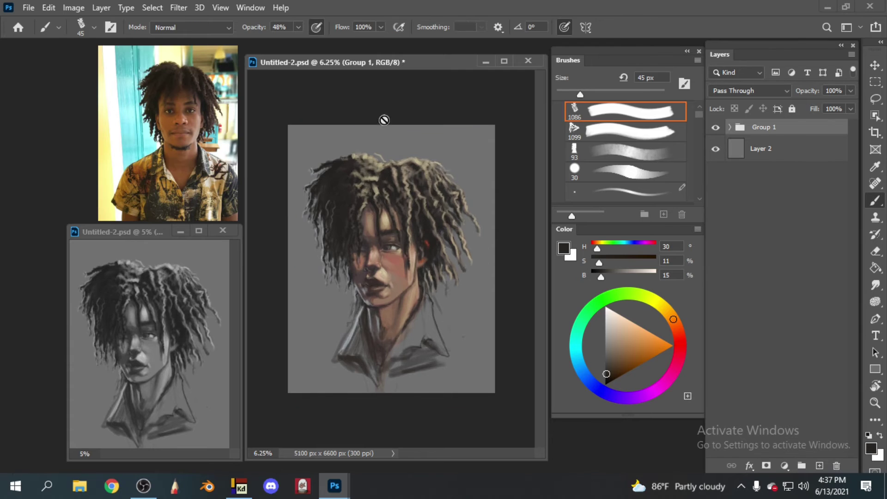
pyautogui.click(411, 111)
# - Zoom to fit the canvas and select the grey background layer, Layer 2
pyautogui.press('Return')
pyautogui.hotkey('ctrl', '+')
pyautogui.hotkey('ctrl', '-')
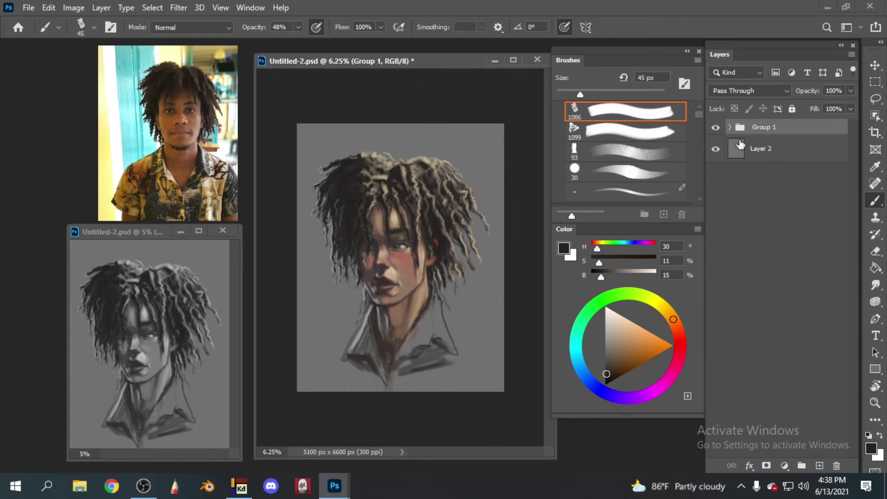
pyautogui.click(760, 148)
pyautogui.press('.')
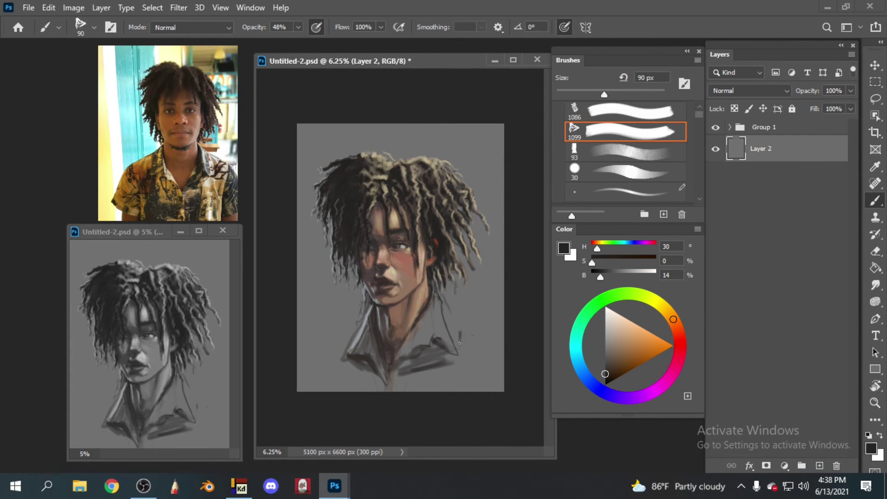